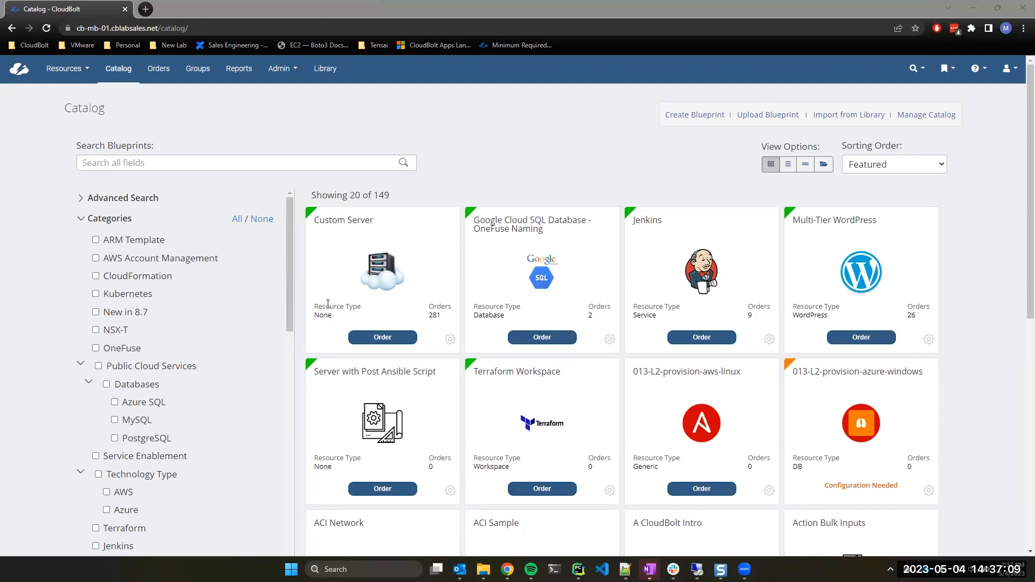
# Start a new blueprint and name it 'PowerShell Catalog Item'.
pyautogui.click(541, 114)
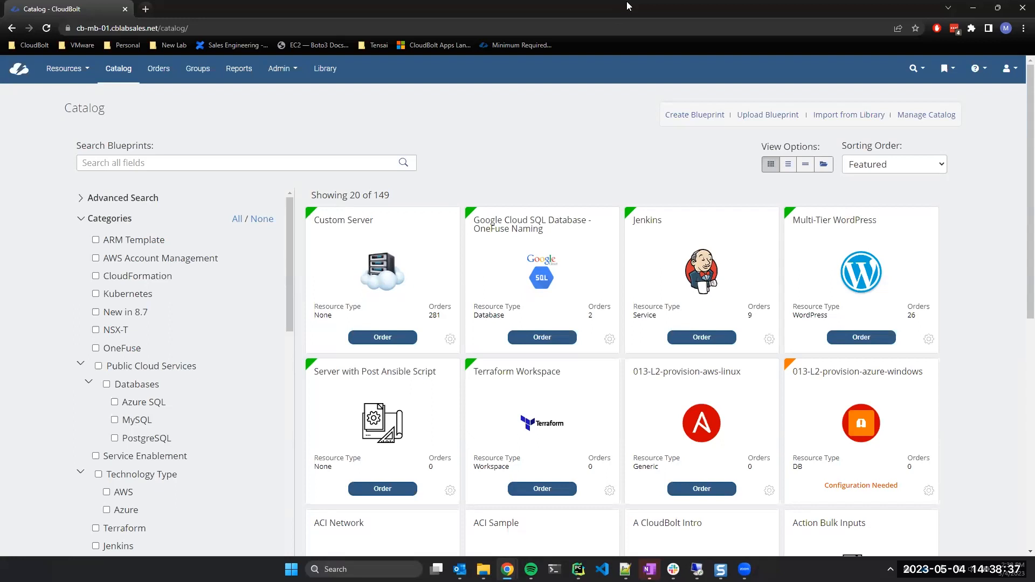
pyautogui.click(695, 115)
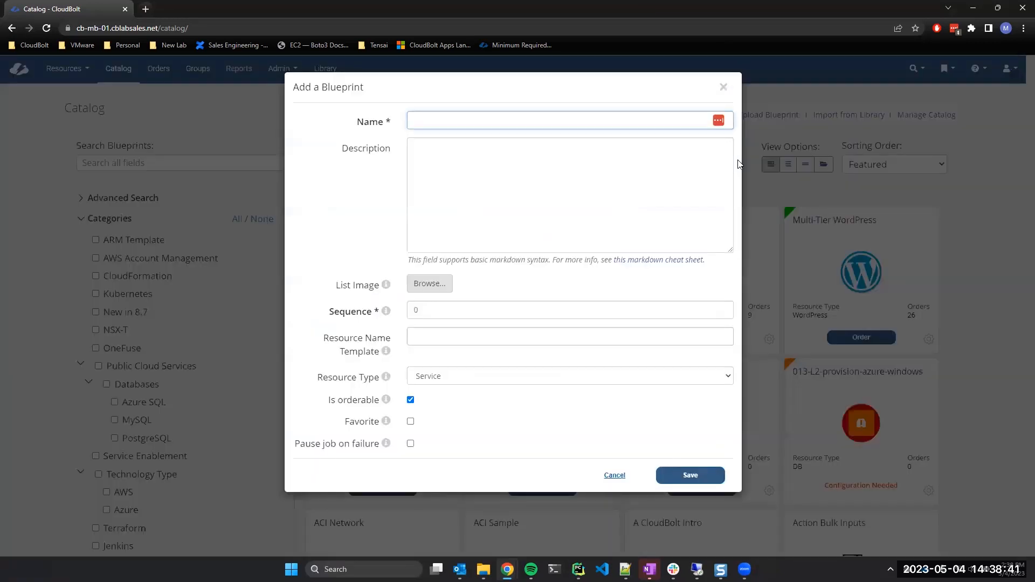
pyautogui.write('PowerShell Catalog Item')
# Set the list image to the Windows logo from Pictures > Icons.
pyautogui.click(435, 284)
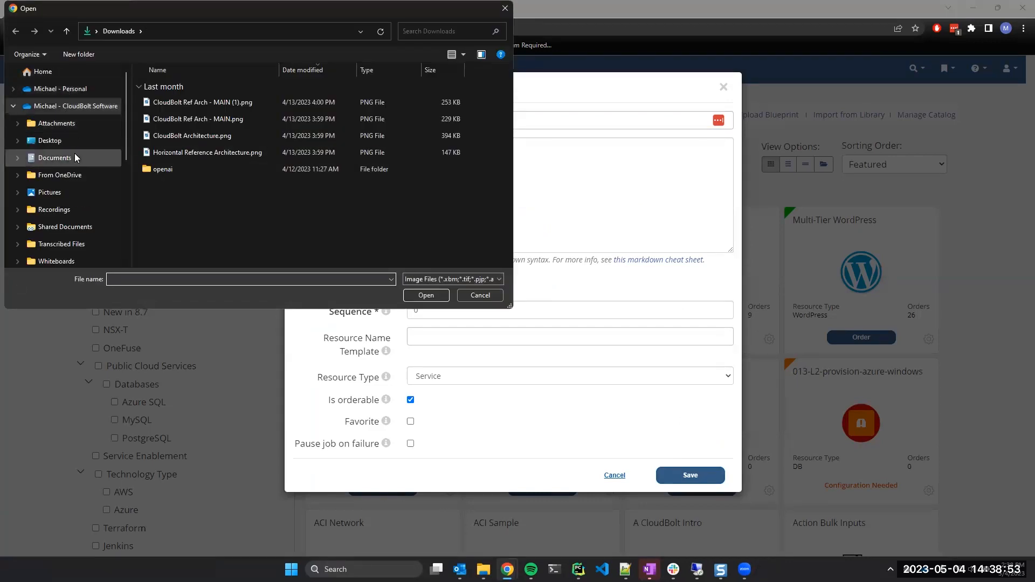
pyautogui.click(79, 193)
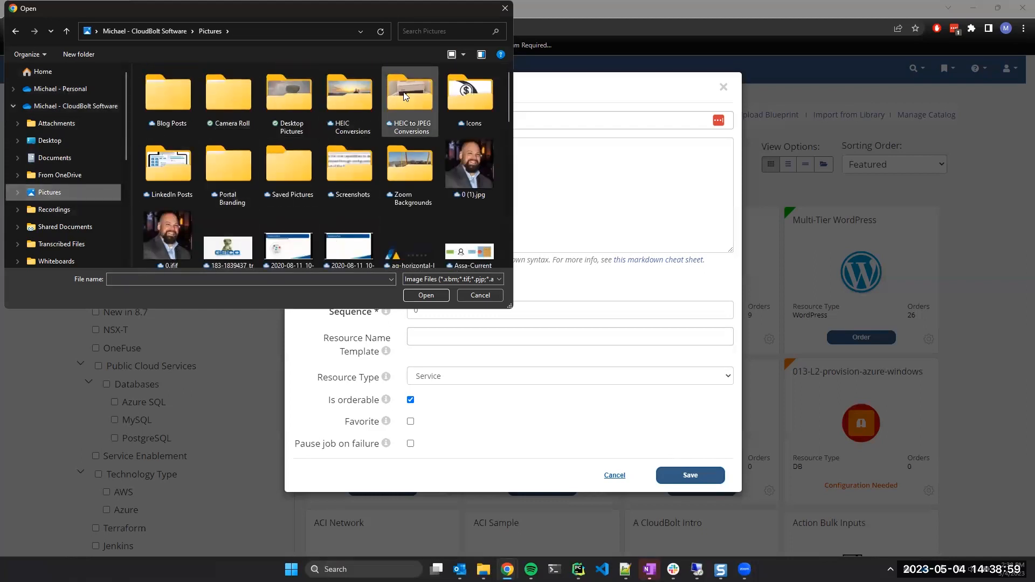
pyautogui.doubleClick(469, 97)
pyautogui.scroll(-10, 392, 214)
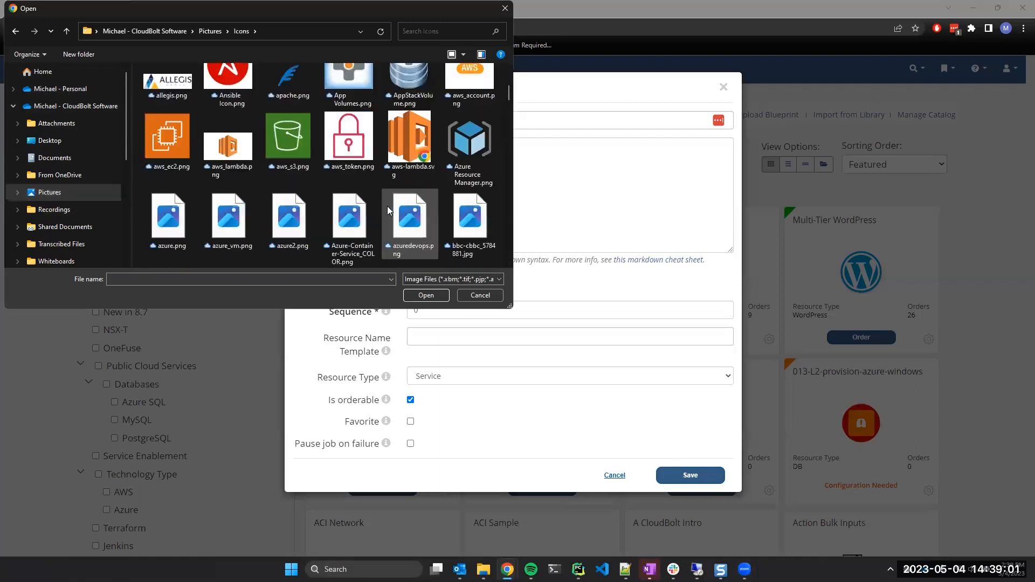
pyautogui.scroll(-10, 432, 183)
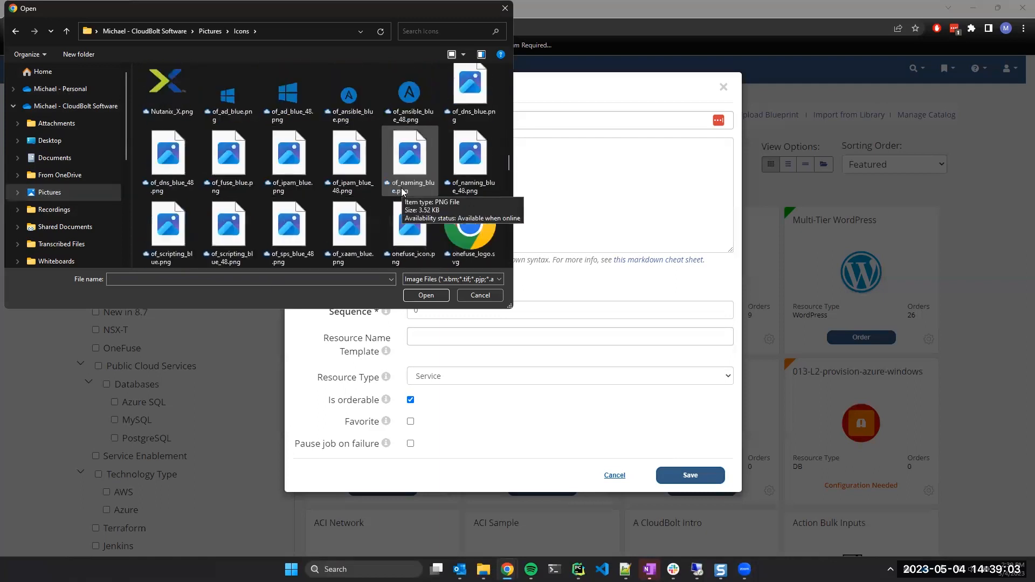
pyautogui.scroll(-5, 460, 168)
pyautogui.scroll(-10, 442, 162)
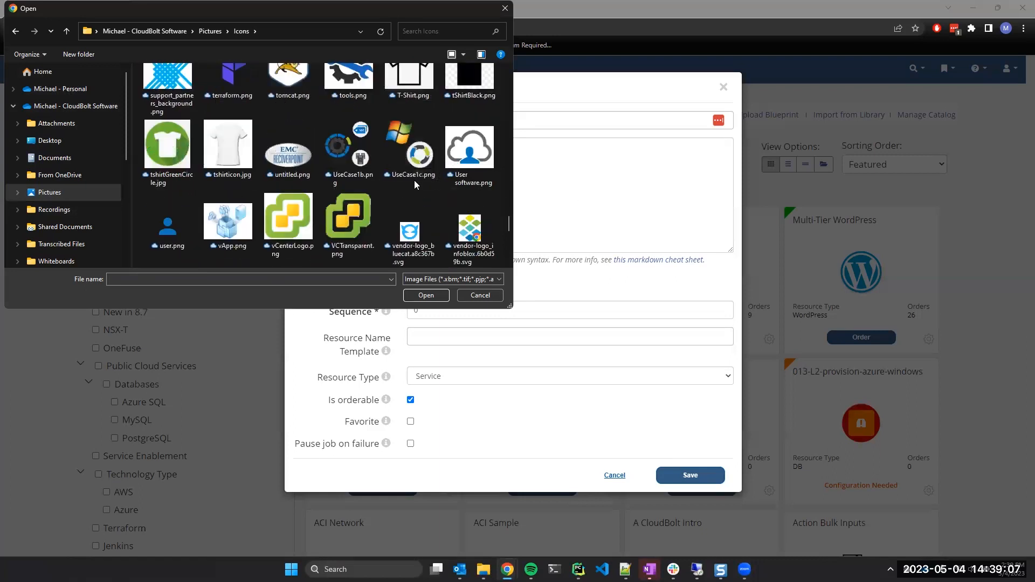
pyautogui.scroll(-5, 414, 181)
pyautogui.doubleClick(249, 225)
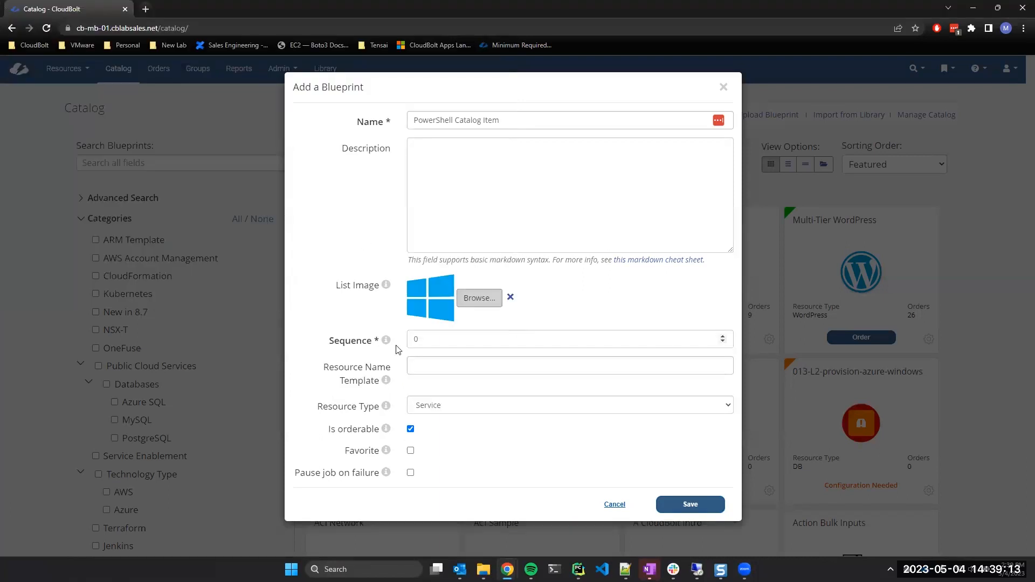
# Choose None as the resource type and save the new blueprint.
pyautogui.click(434, 408)
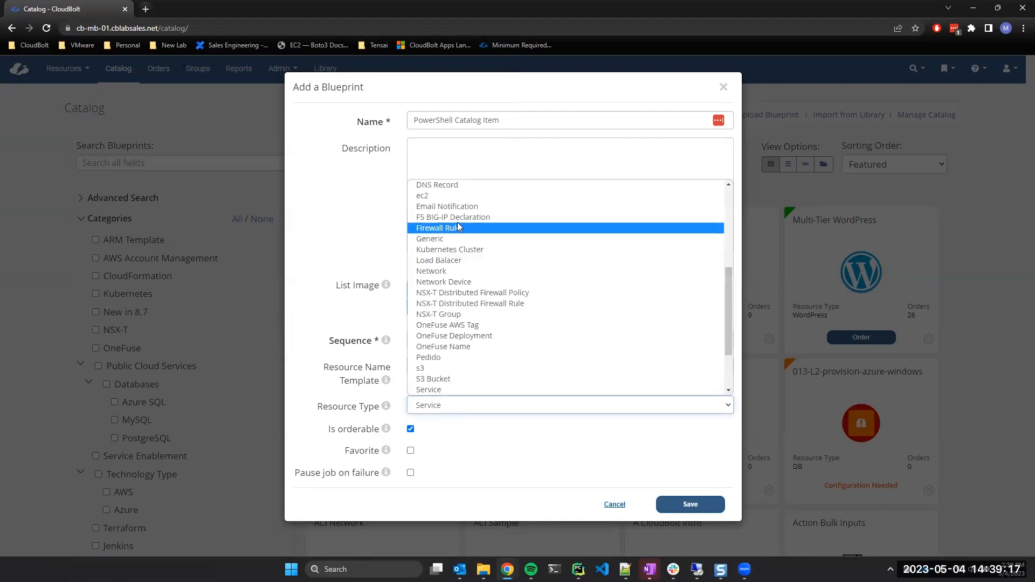
pyautogui.scroll(5, 458, 222)
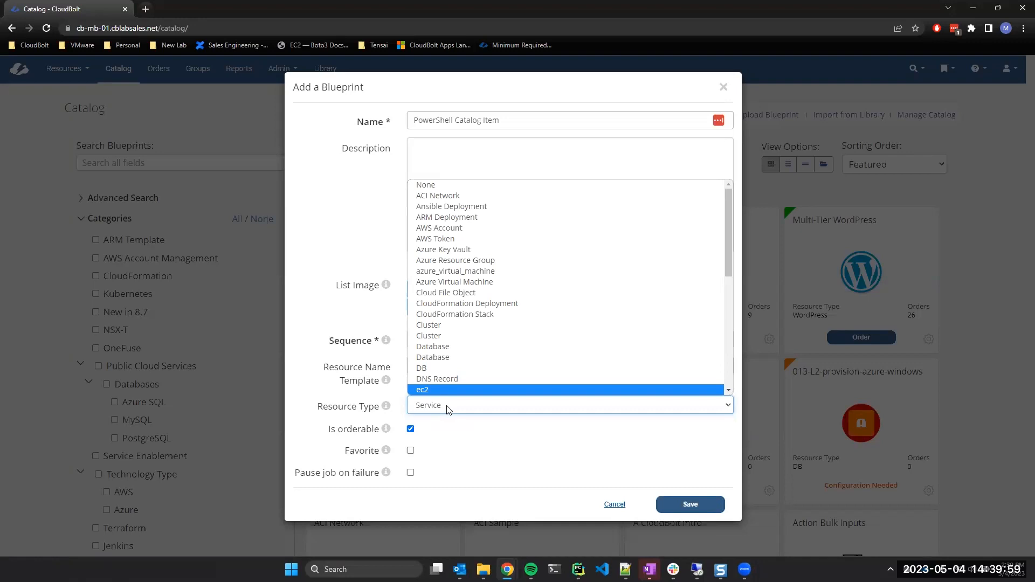
pyautogui.click(439, 186)
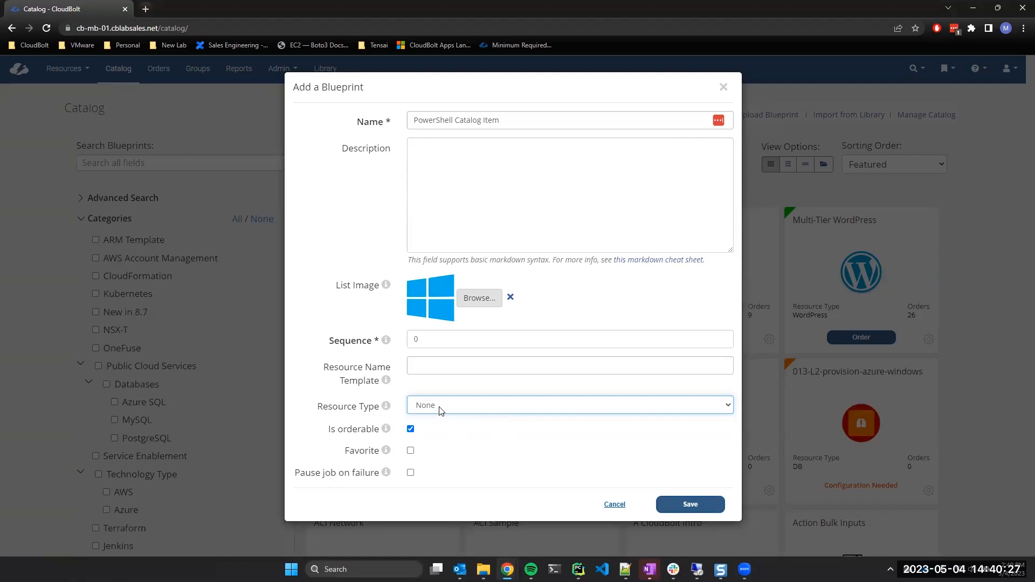
pyautogui.click(431, 367)
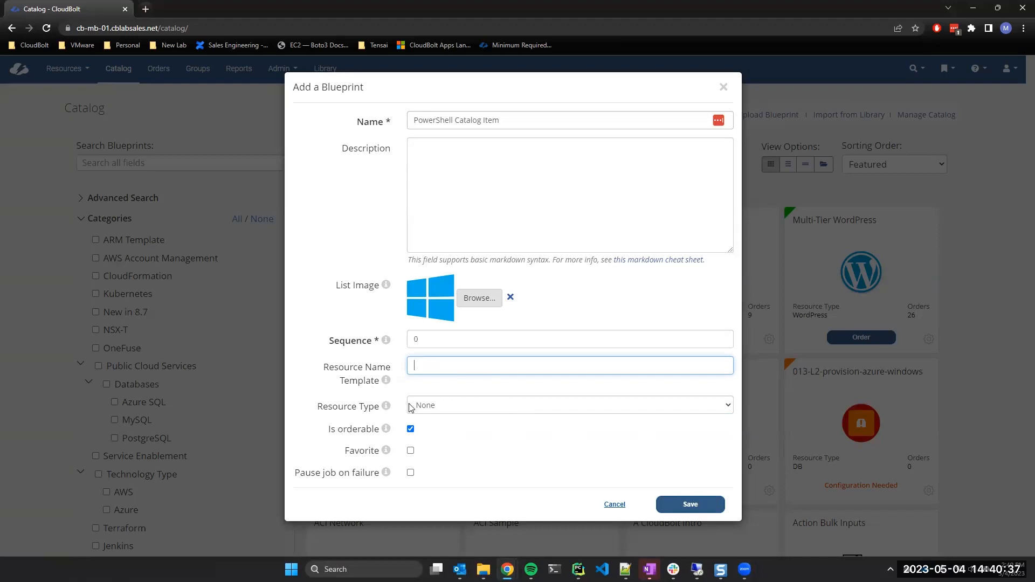
pyautogui.click(698, 502)
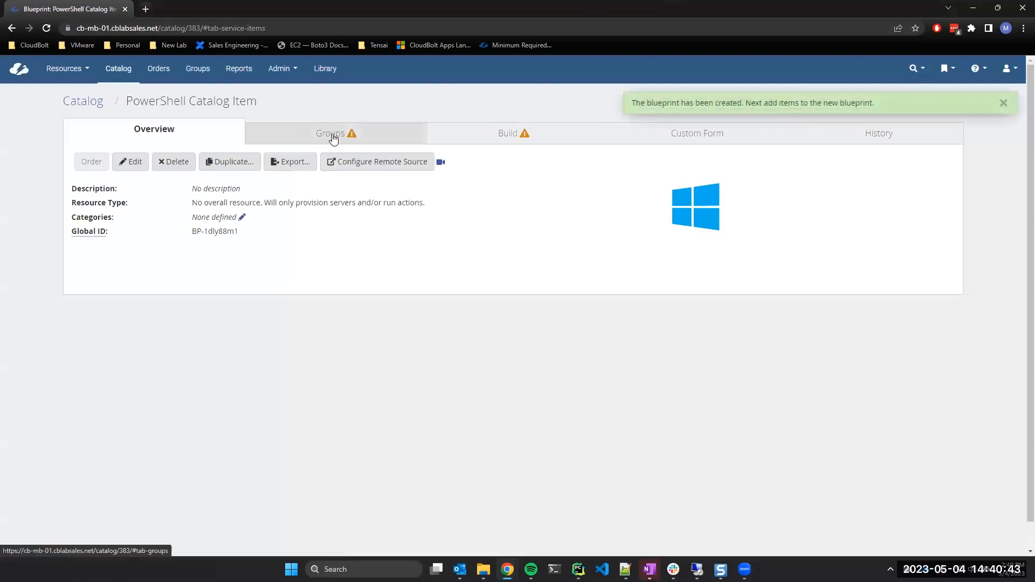
# Open the blueprint's Groups tab and dismiss the creation confirmation.
pyautogui.click(330, 135)
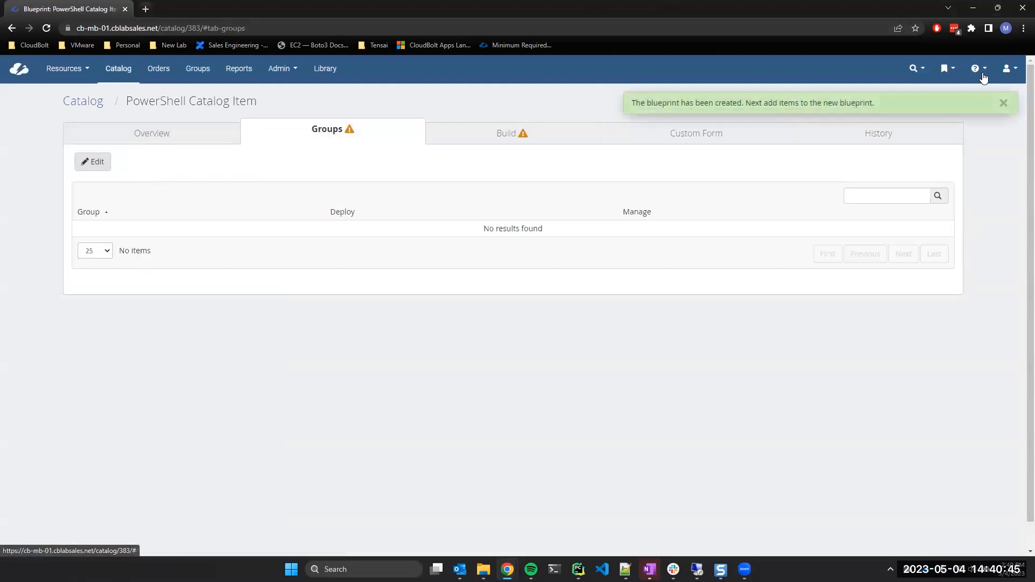
pyautogui.click(1004, 103)
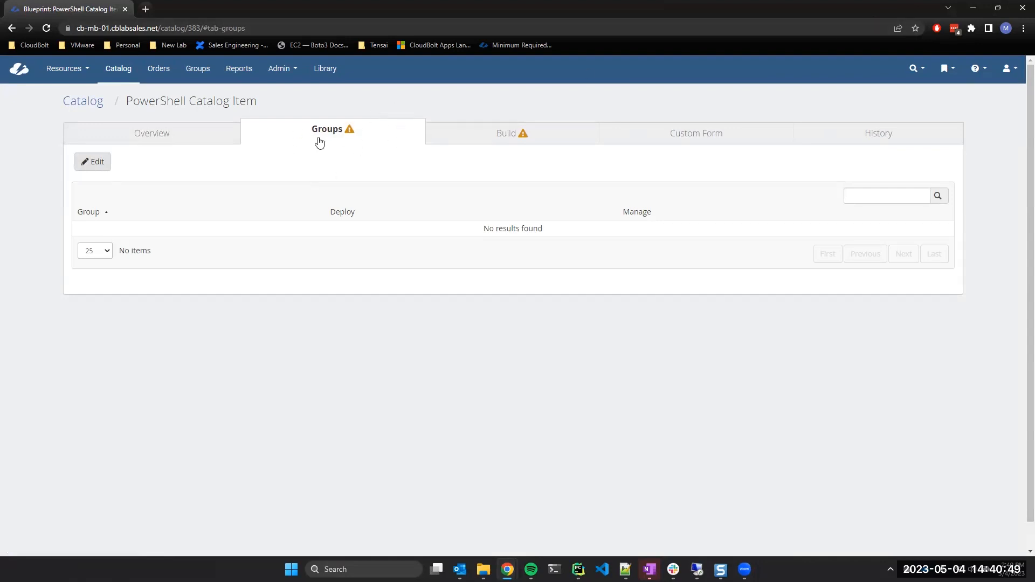
pyautogui.moveTo(126, 100); pyautogui.dragTo(273, 97)
pyautogui.click(291, 103)
# Give the Admins group manage and deploy permissions and save the changes.
pyautogui.click(93, 161)
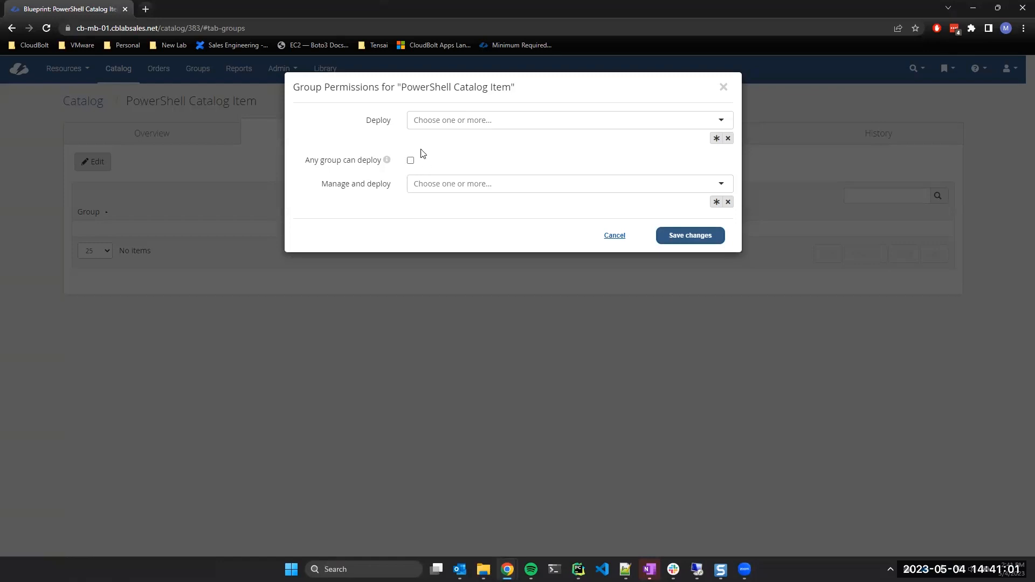
pyautogui.click(475, 120)
pyautogui.click(369, 211)
pyautogui.click(474, 183)
pyautogui.scroll(-2, 471, 203)
pyautogui.scroll(3, 474, 215)
pyautogui.click(448, 206)
pyautogui.click(341, 234)
pyautogui.click(706, 240)
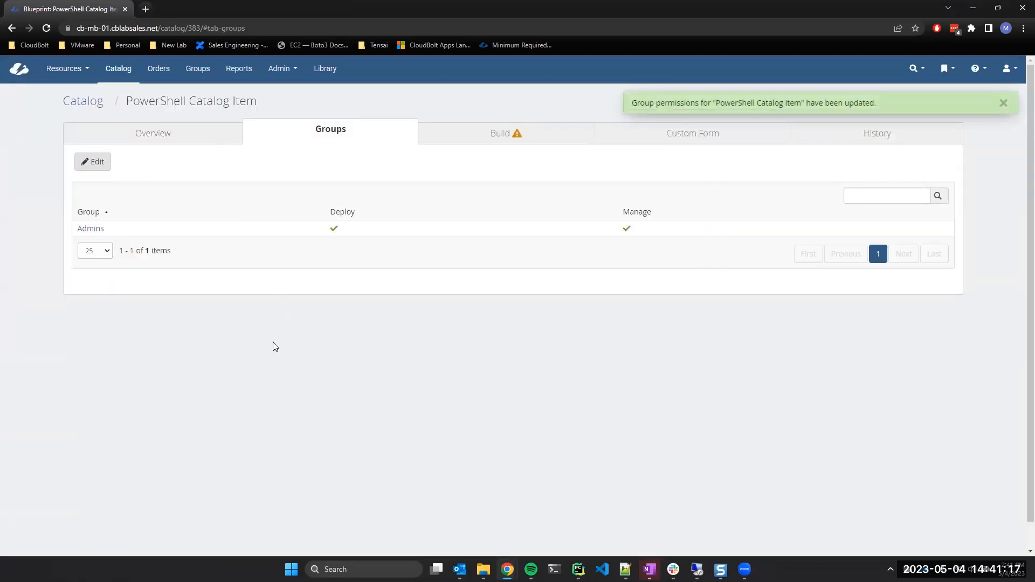
pyautogui.moveTo(128, 101); pyautogui.dragTo(272, 101)
# Add a Remote Script action to the blueprint's build, choosing to create a new script.
pyautogui.click(275, 103)
pyautogui.click(1004, 103)
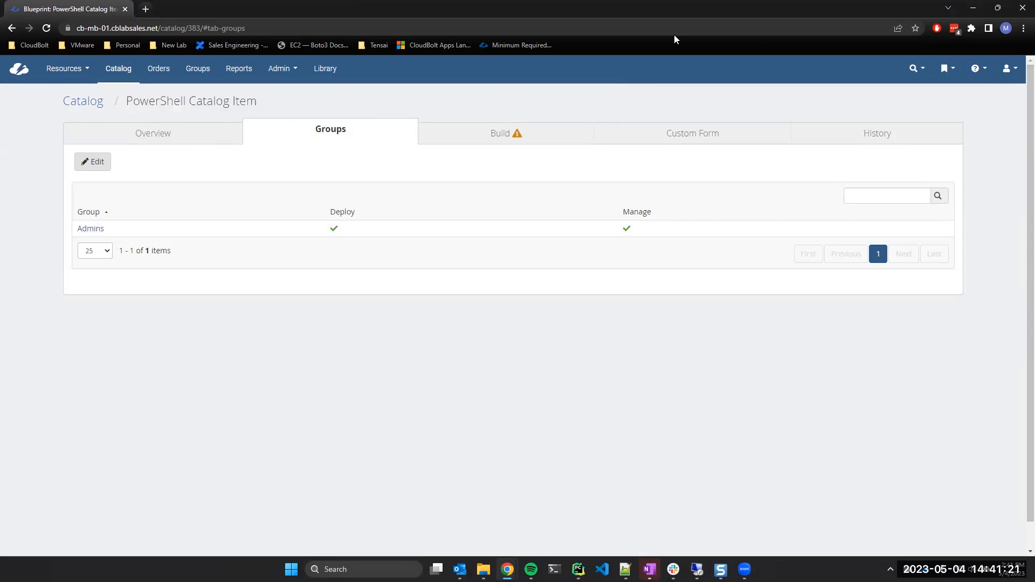
pyautogui.click(518, 139)
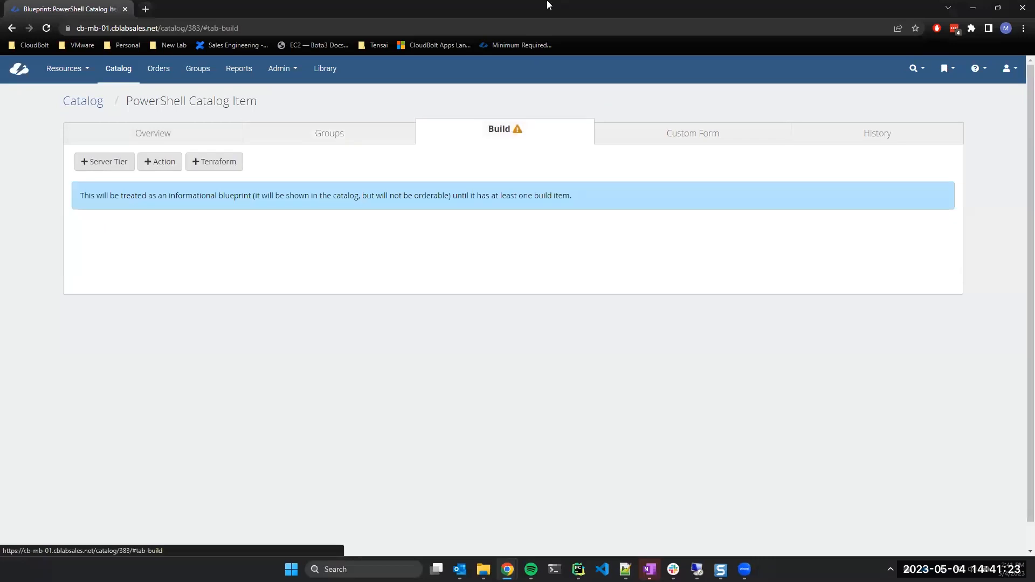
pyautogui.click(167, 159)
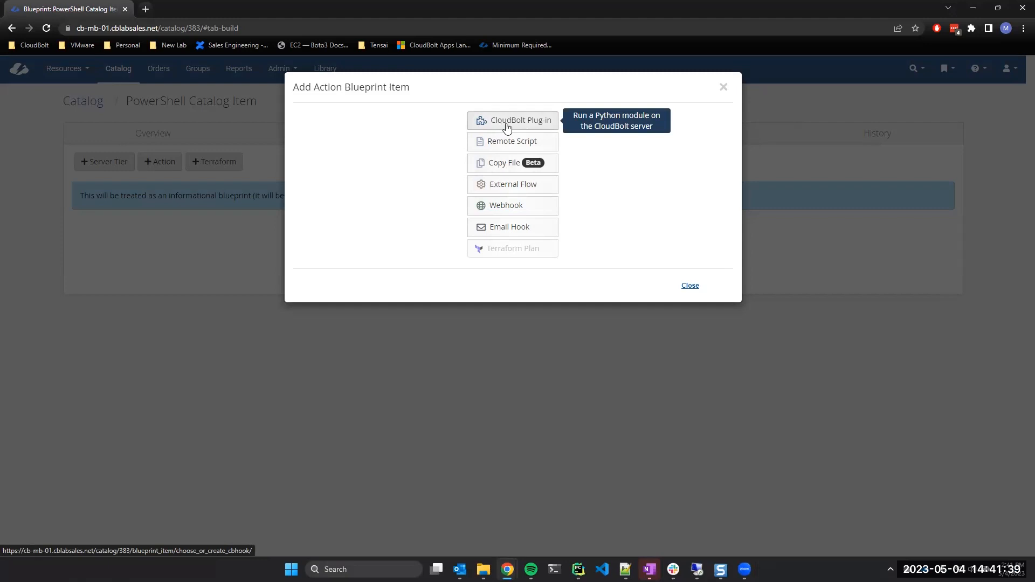
pyautogui.click(534, 147)
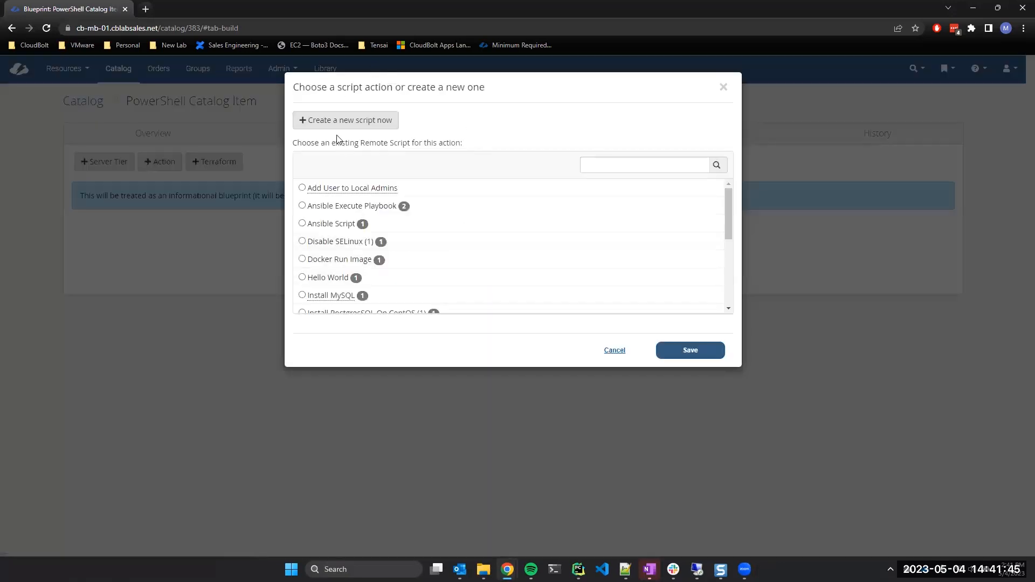
pyautogui.click(334, 122)
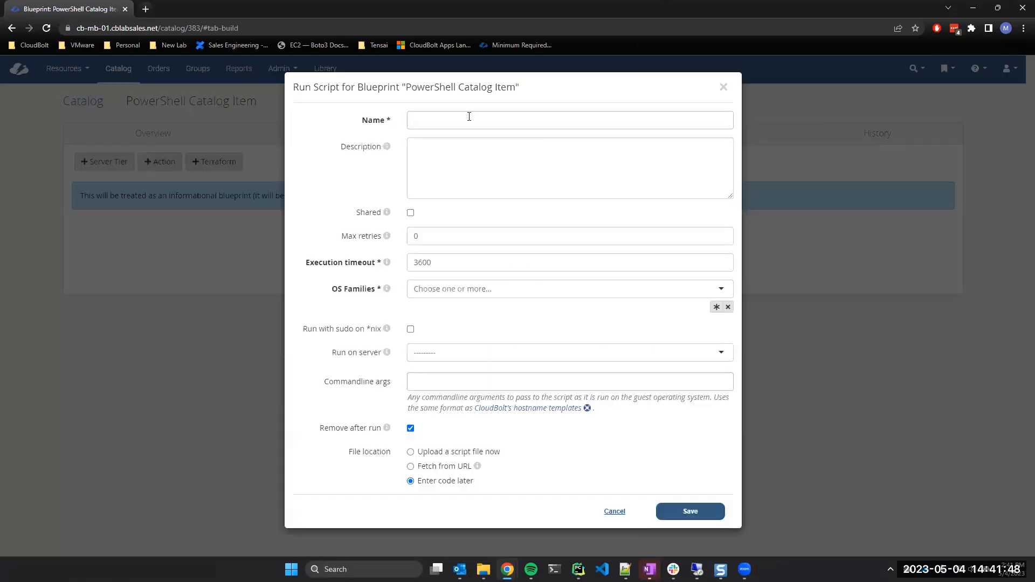
# Name the script 'PowerShell Hello World' and leave Shared turned off.
pyautogui.click(469, 116)
pyautogui.write('PowerShell')
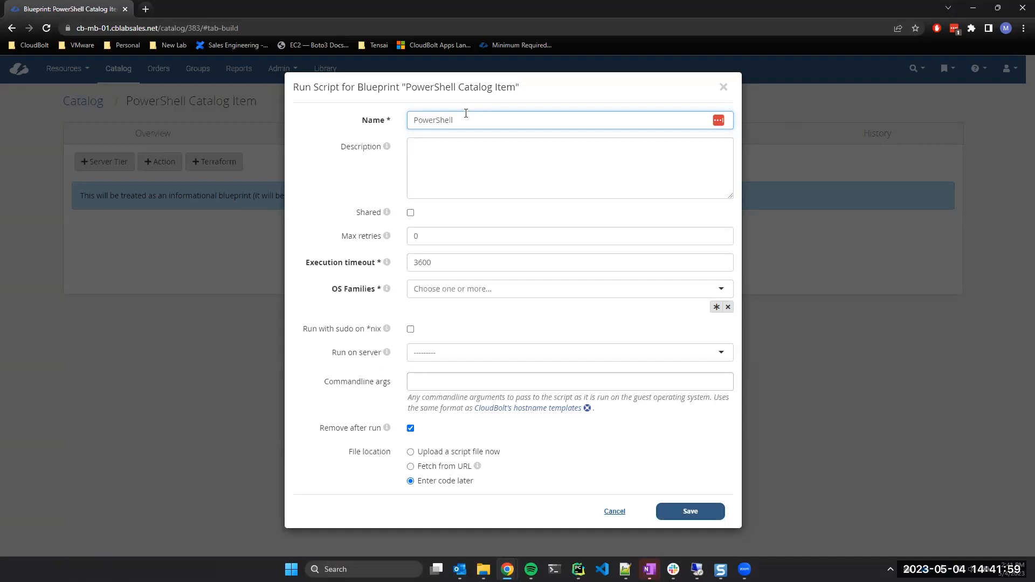
pyautogui.write('Hello World')
pyautogui.click(410, 213)
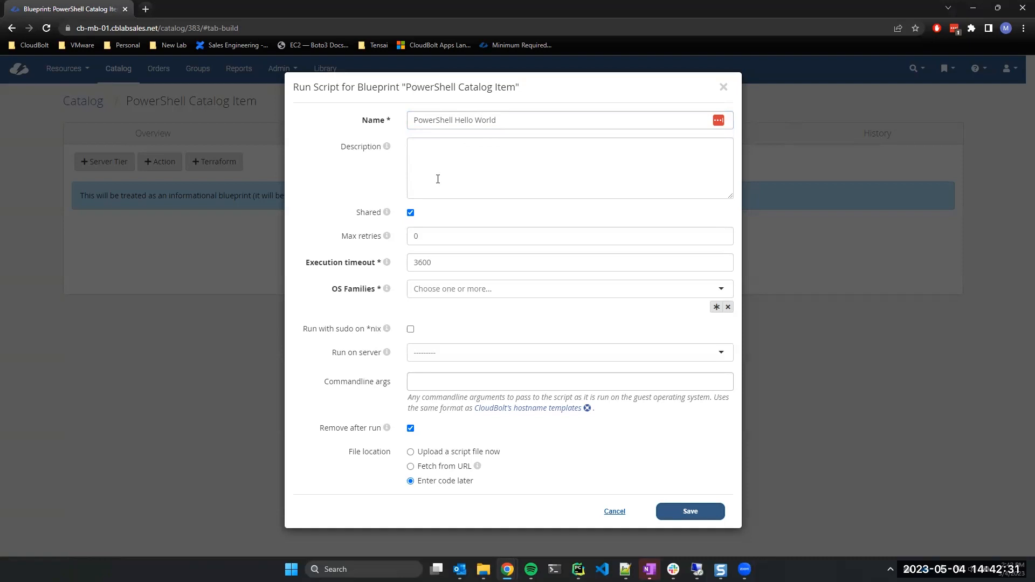
pyautogui.click(411, 215)
# Change the execution timeout from 3600 to 100 seconds.
pyautogui.doubleClick(453, 266)
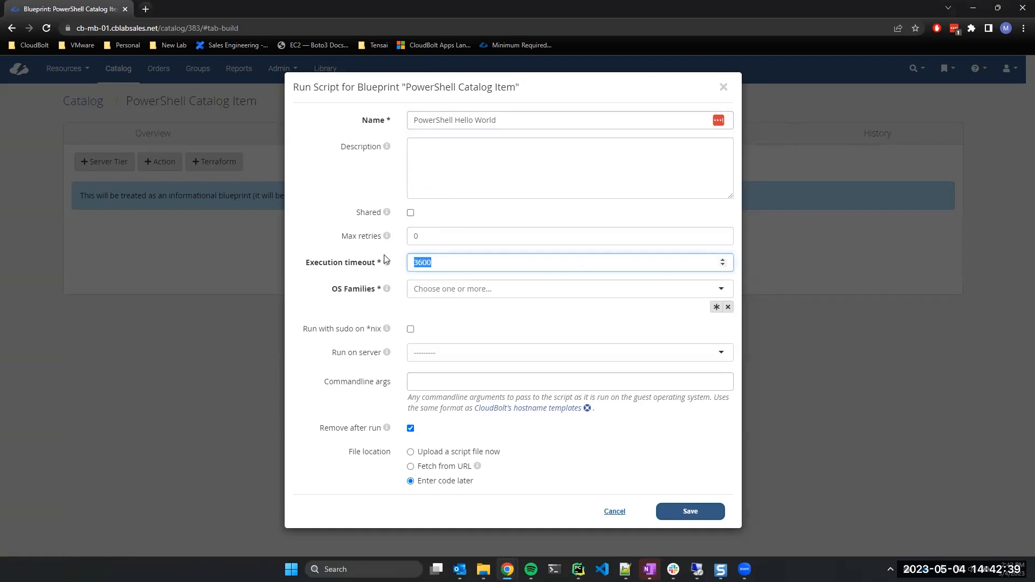
pyautogui.moveTo(387, 269)
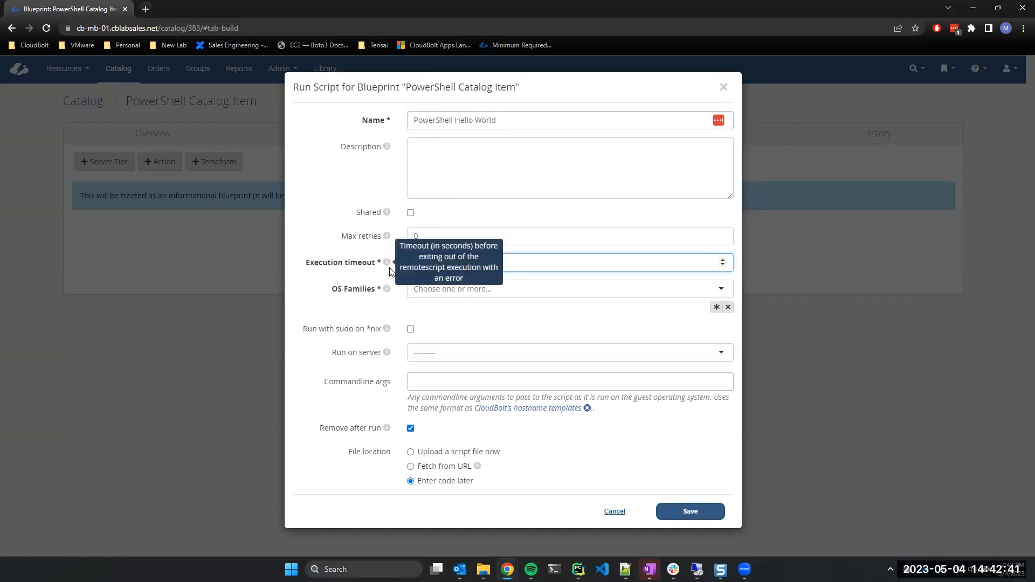
pyautogui.click(538, 259)
pyautogui.press('BackSpace')
pyautogui.press('BackSpace')
pyautogui.press('BackSpace')
pyautogui.press('BackSpace')
pyautogui.write('100')
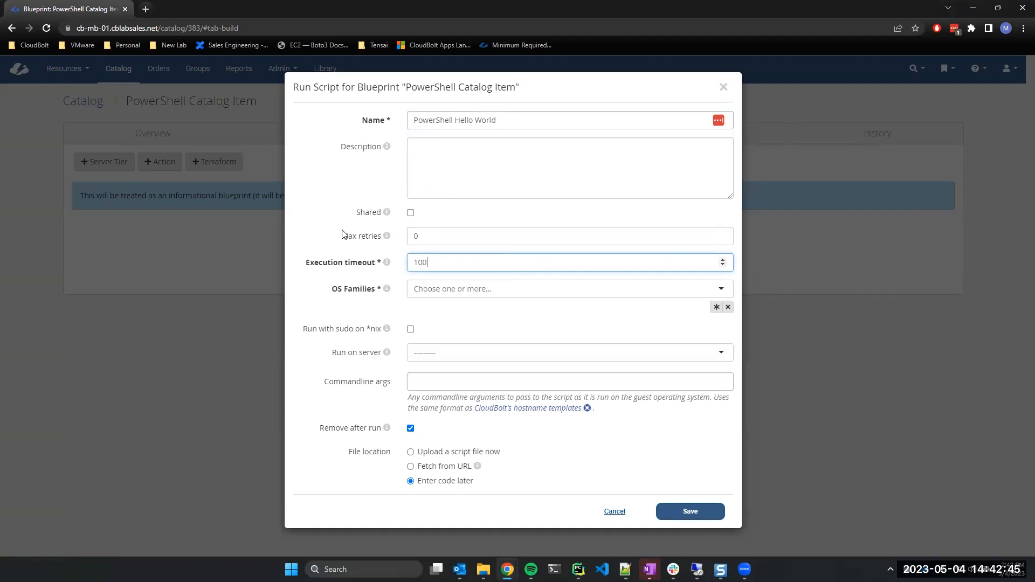
pyautogui.click(414, 238)
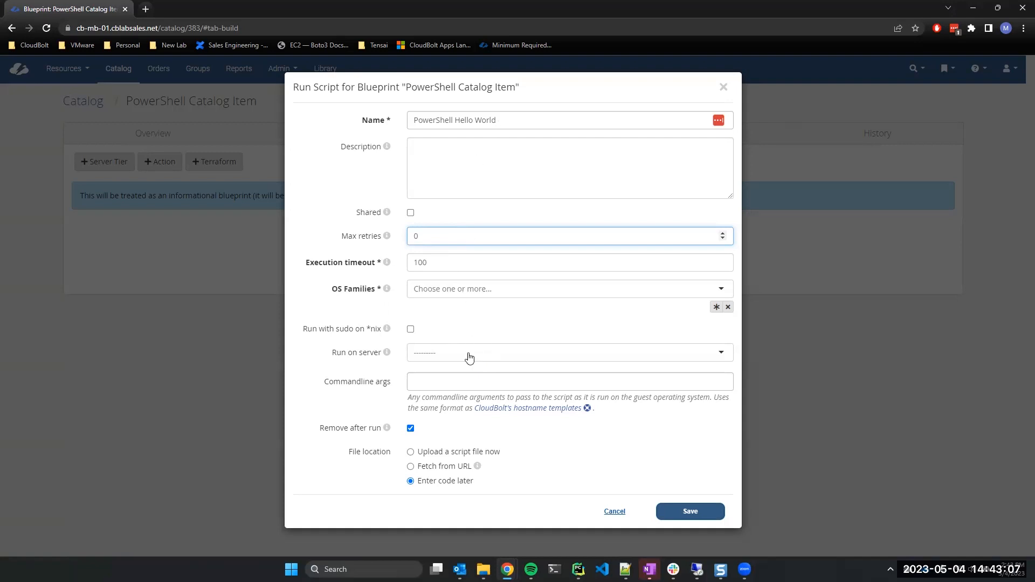
pyautogui.click(149, 10)
# Load the CloudBolt Environments page via 'cb-mb' in the new tab, then return to the Run Script form.
pyautogui.write('cb-mb')
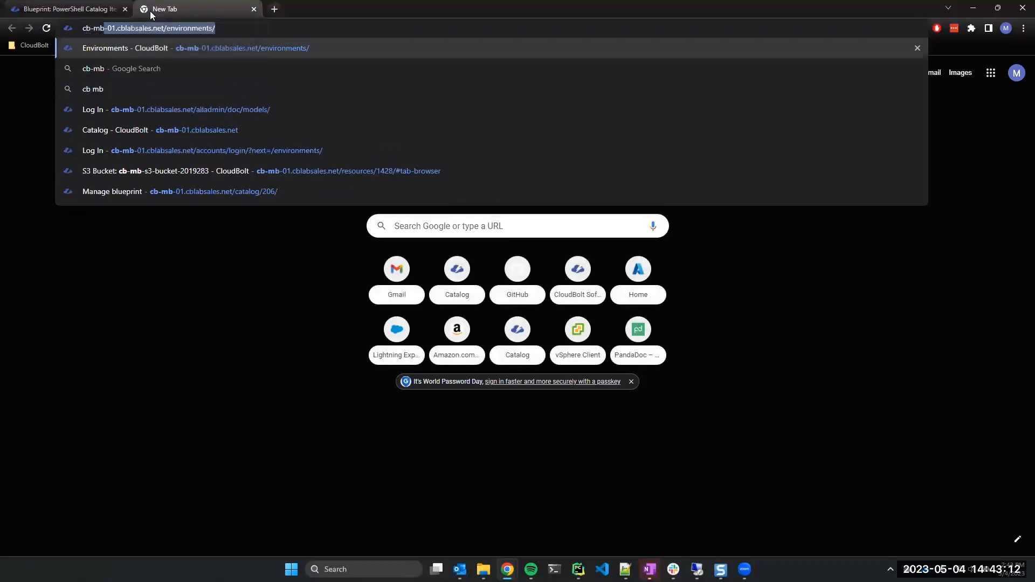
pyautogui.press('Return')
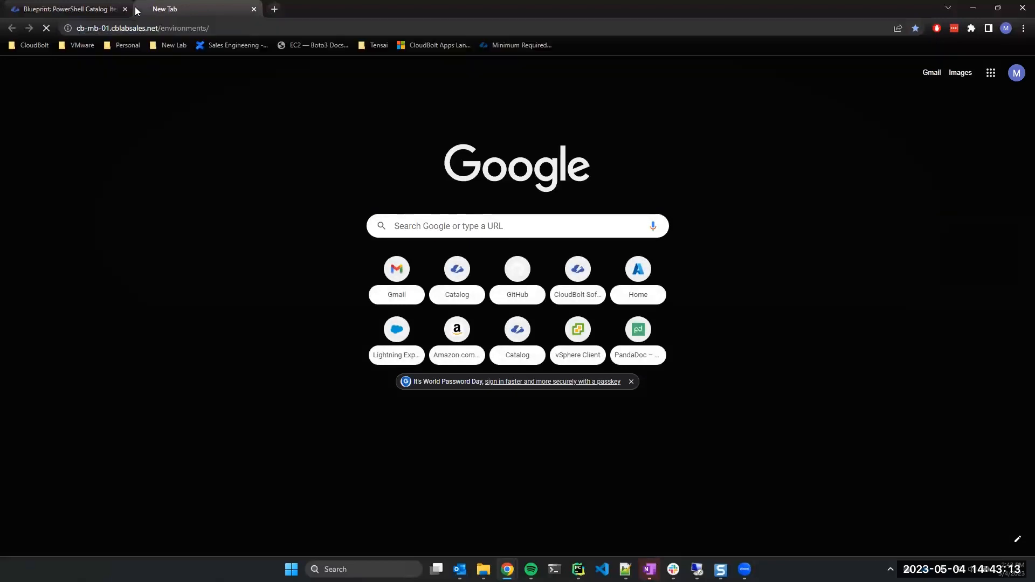
pyautogui.hotkey('ctrl', 'shift', 'Tab')
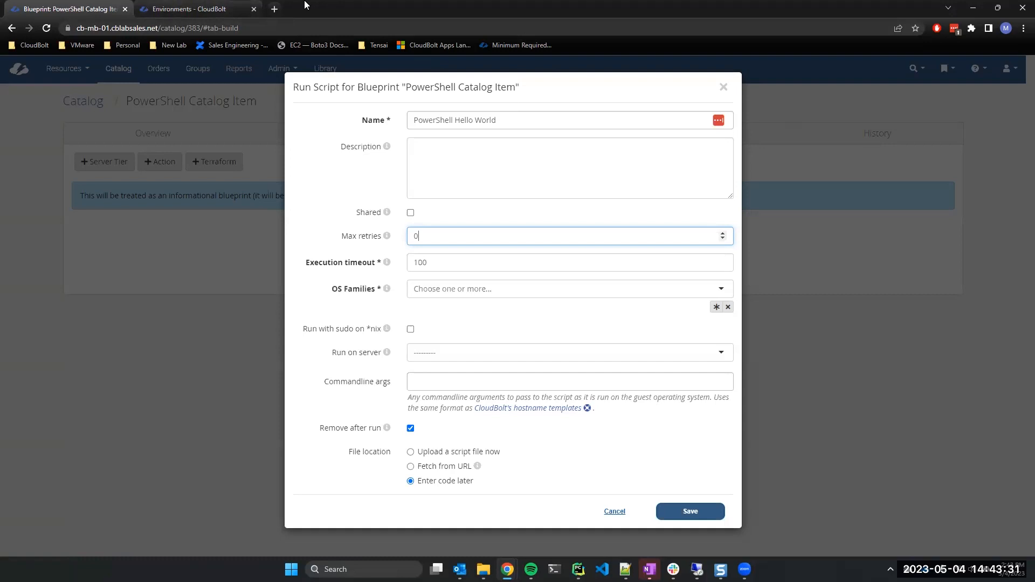
# Switch to the Environments tab to view the vCenter, AWS and Azure environments.
pyautogui.click(191, 8)
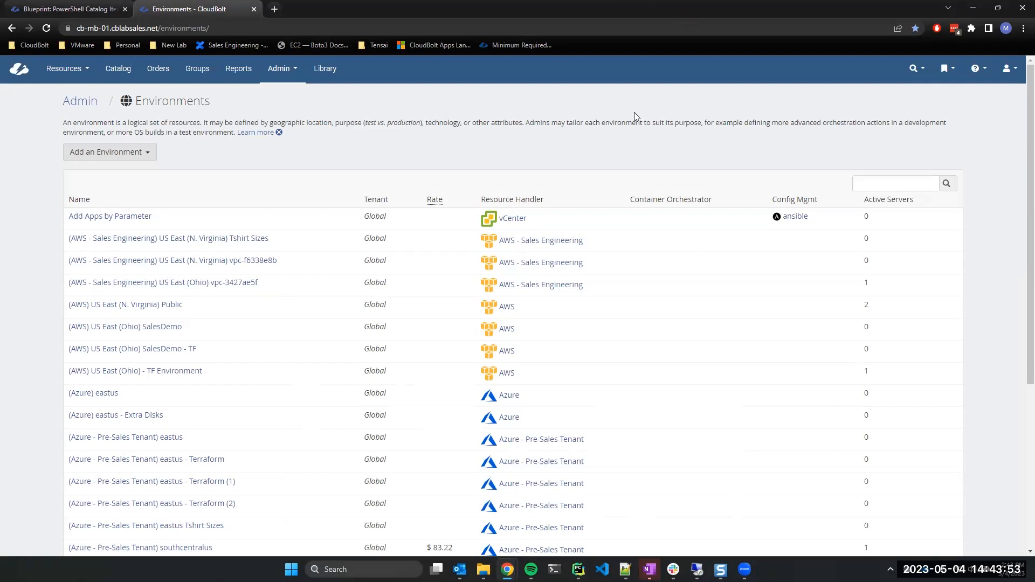
# Review the 13 servers under Resources > Servers, then return to the Blueprint tab.
pyautogui.click(63, 69)
pyautogui.click(87, 250)
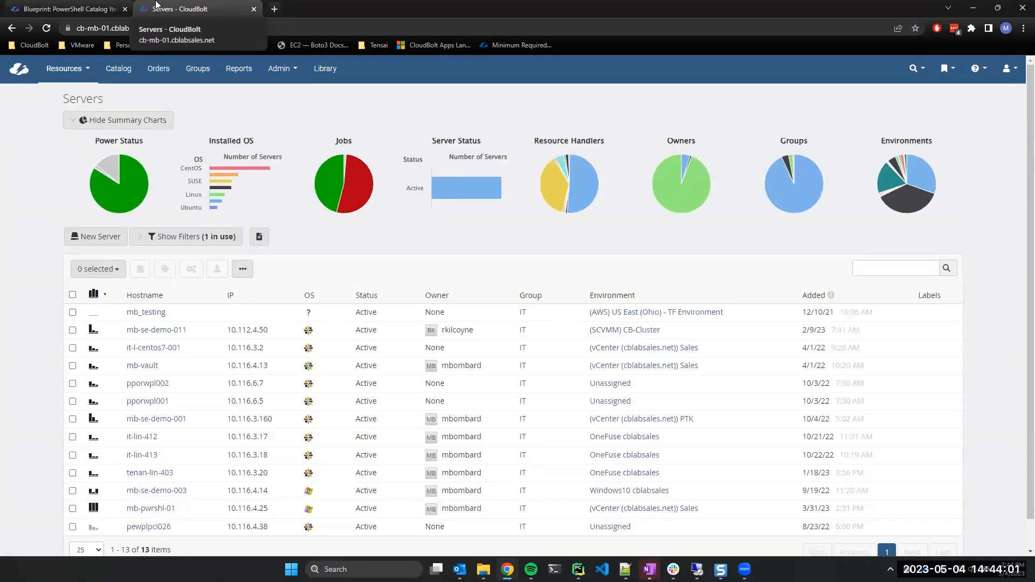
pyautogui.scroll(-1, 227, 415)
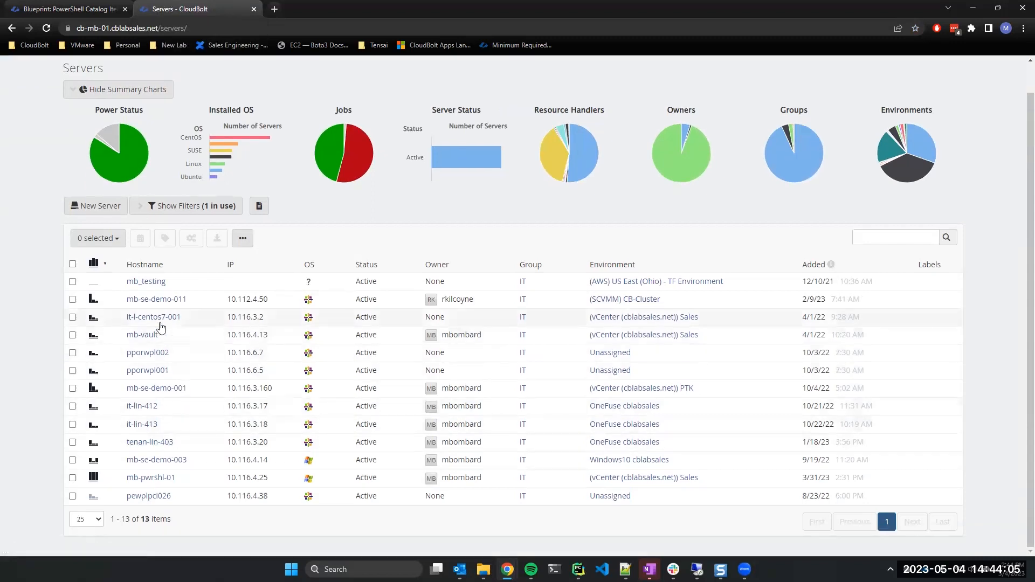
pyautogui.scroll(1, 350, 213)
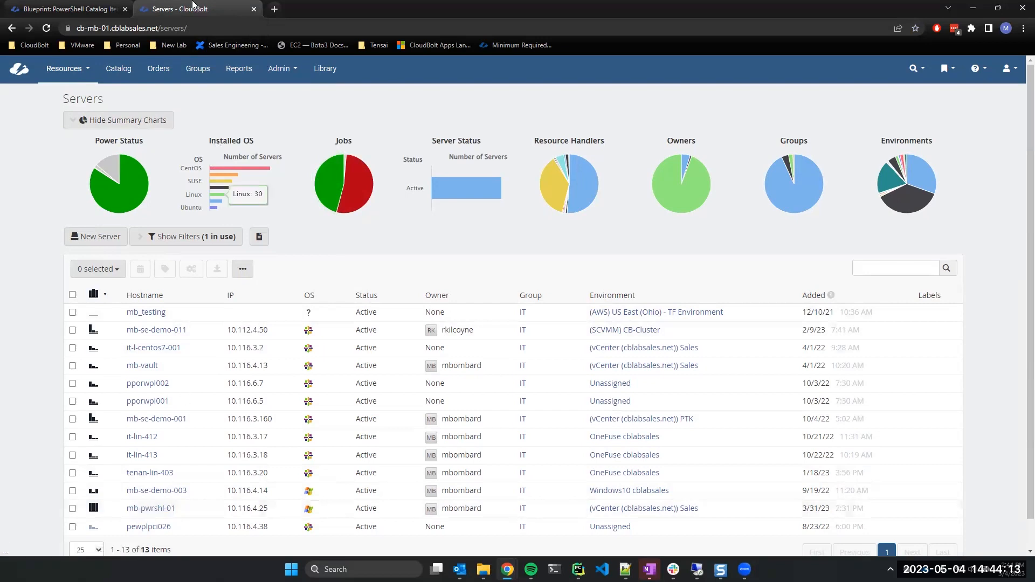
pyautogui.click(70, 8)
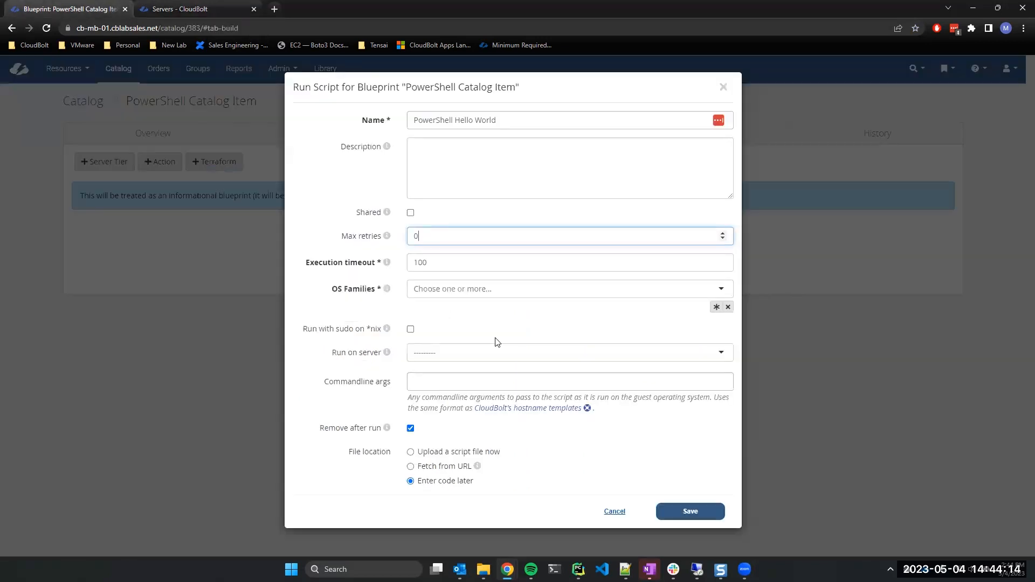
# Search 'mb-pwr' and choose mb-pwrshl-01 as the server to run on.
pyautogui.click(427, 354)
pyautogui.scroll(-2, 462, 415)
pyautogui.scroll(2, 462, 418)
pyautogui.write('mb-pwr')
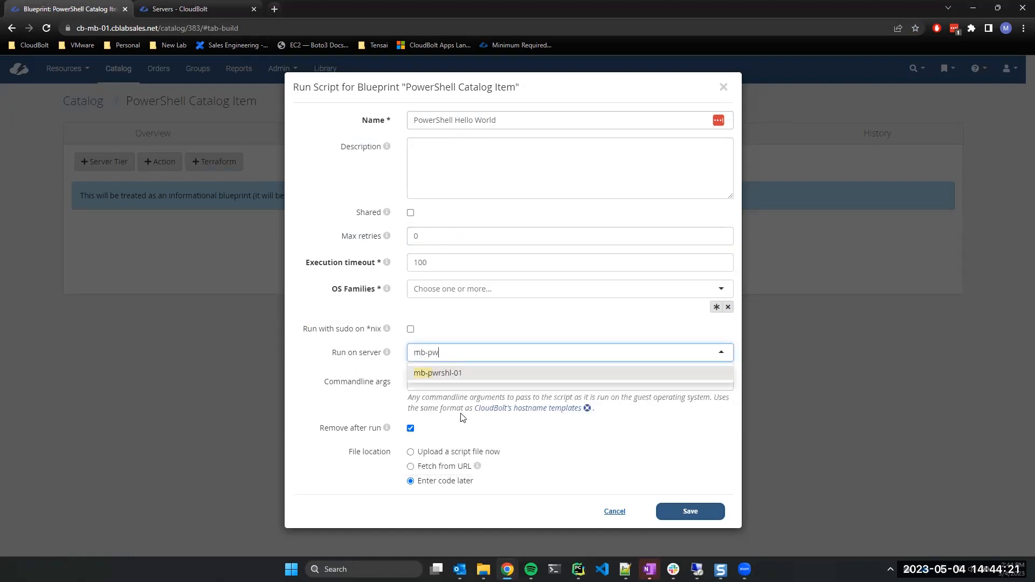
pyautogui.click(460, 372)
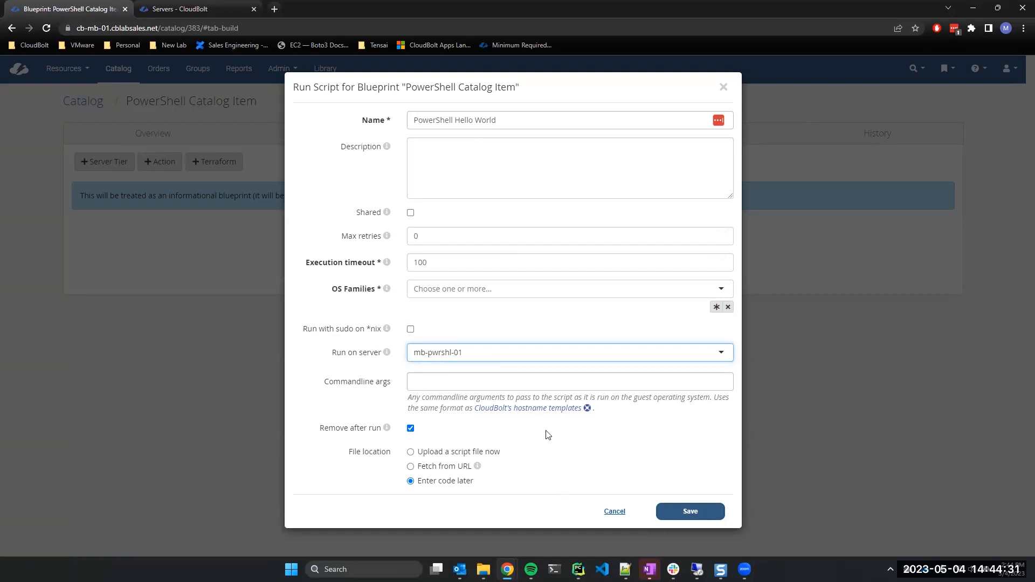
pyautogui.click(458, 324)
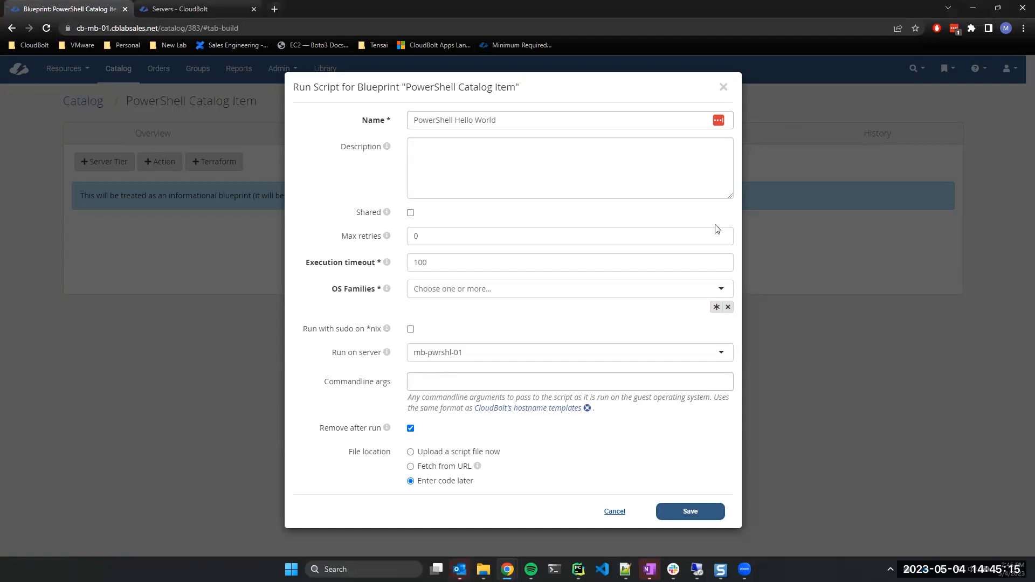
pyautogui.click(451, 383)
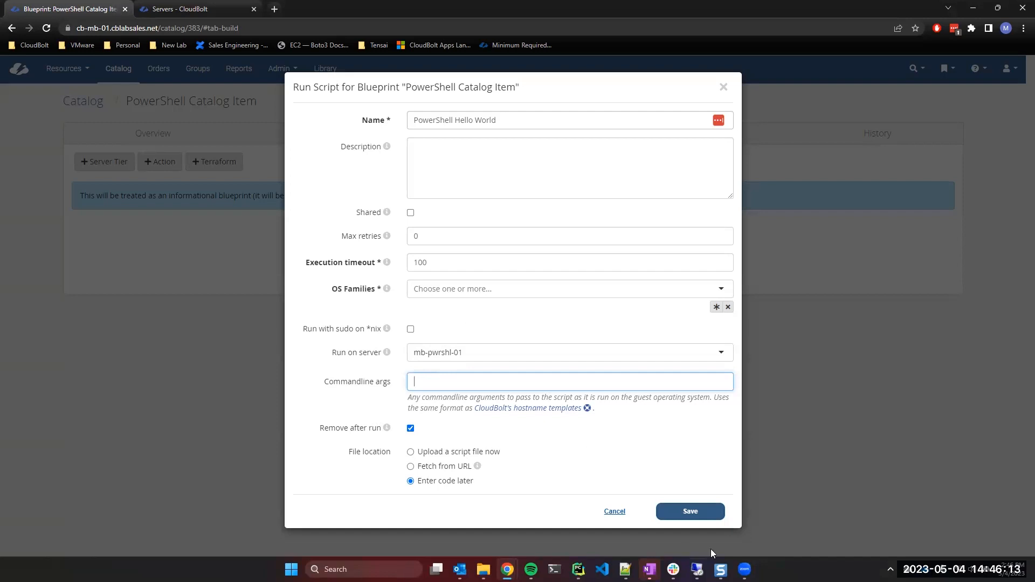
pyautogui.click(690, 512)
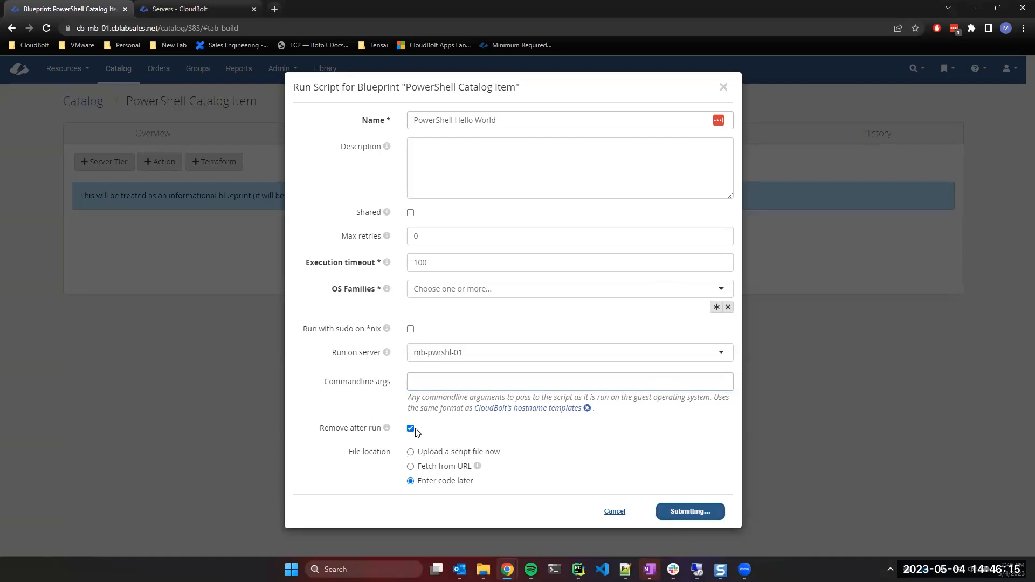
# Set the script's OS Families to Windows.
pyautogui.click(439, 302)
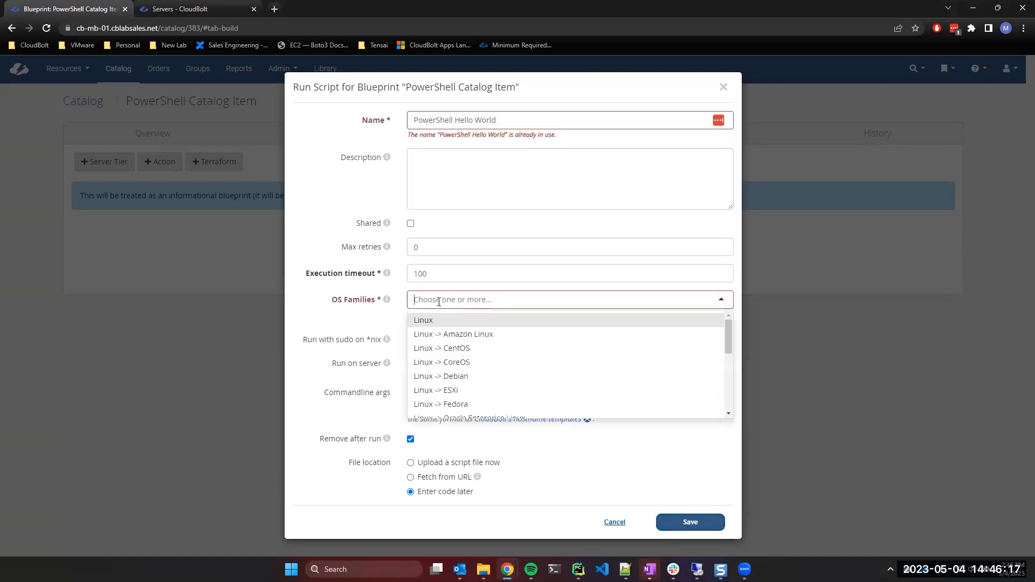
pyautogui.scroll(-5, 643, 388)
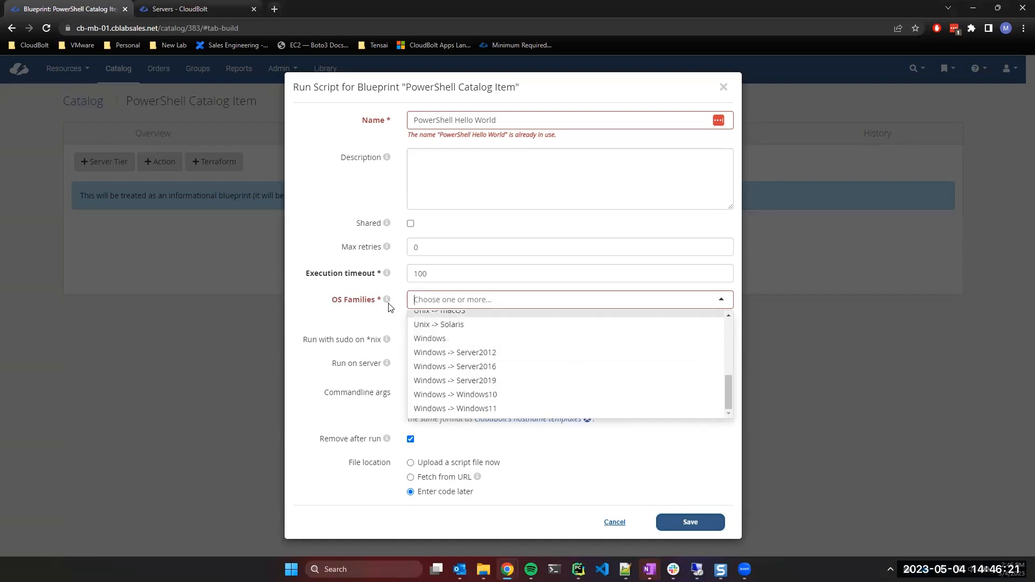
pyautogui.moveTo(386, 301)
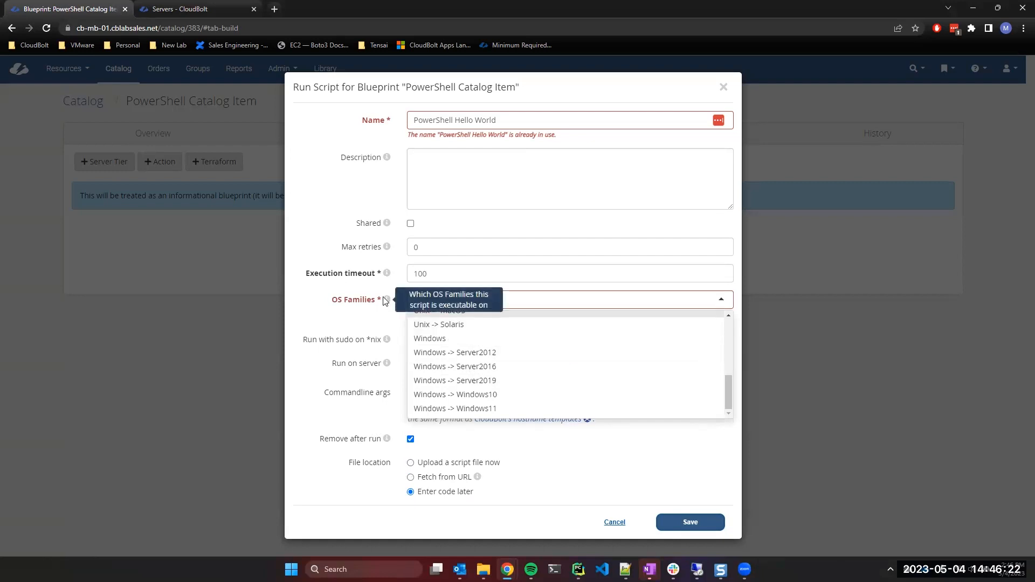
pyautogui.click(458, 343)
pyautogui.click(365, 332)
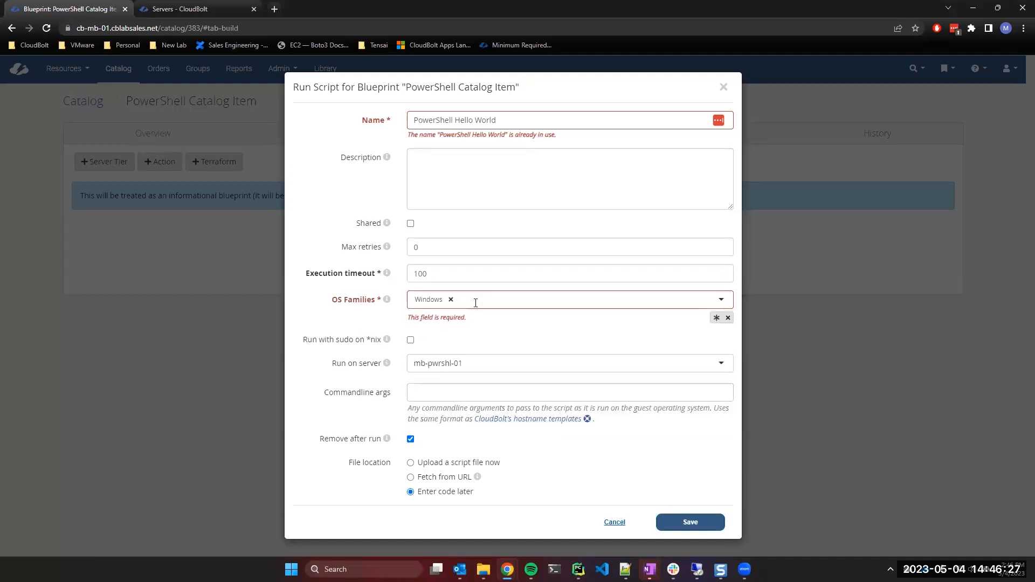
# Rename the action to 'PowerShell Hello World Again' and save it to the build.
pyautogui.click(455, 120)
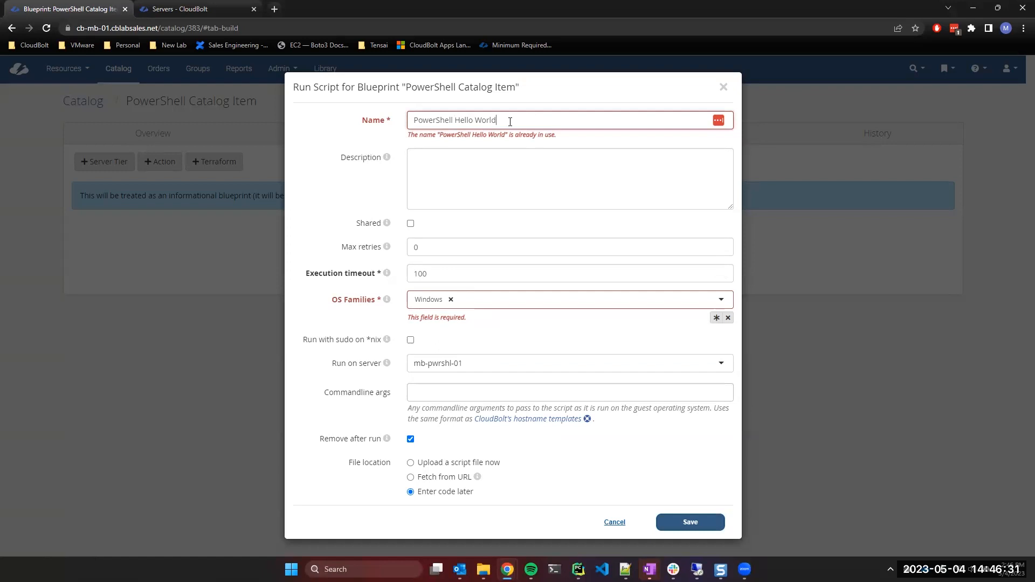
pyautogui.write('2')
pyautogui.write(' Again')
pyautogui.click(691, 523)
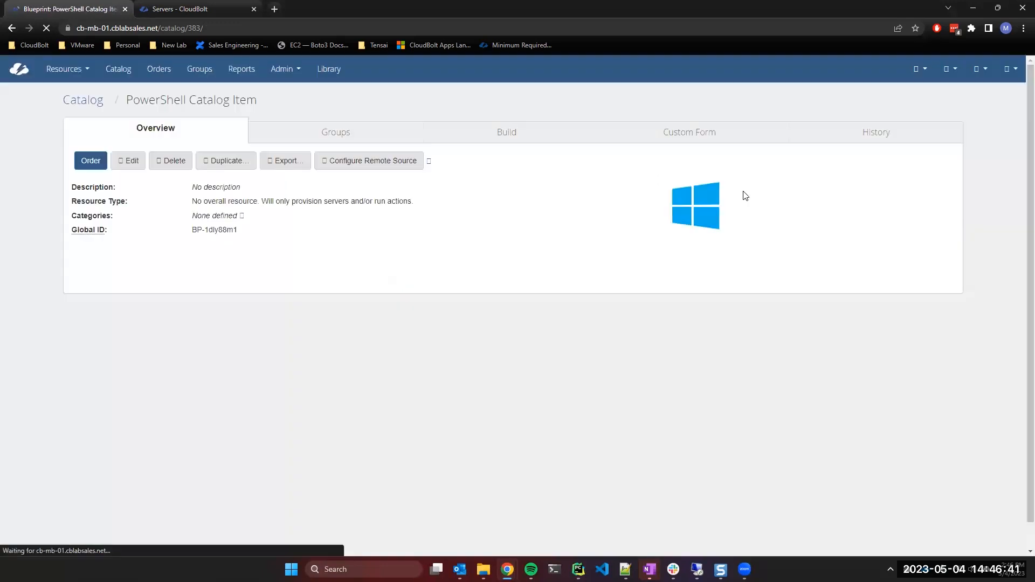
pyautogui.click(84, 198)
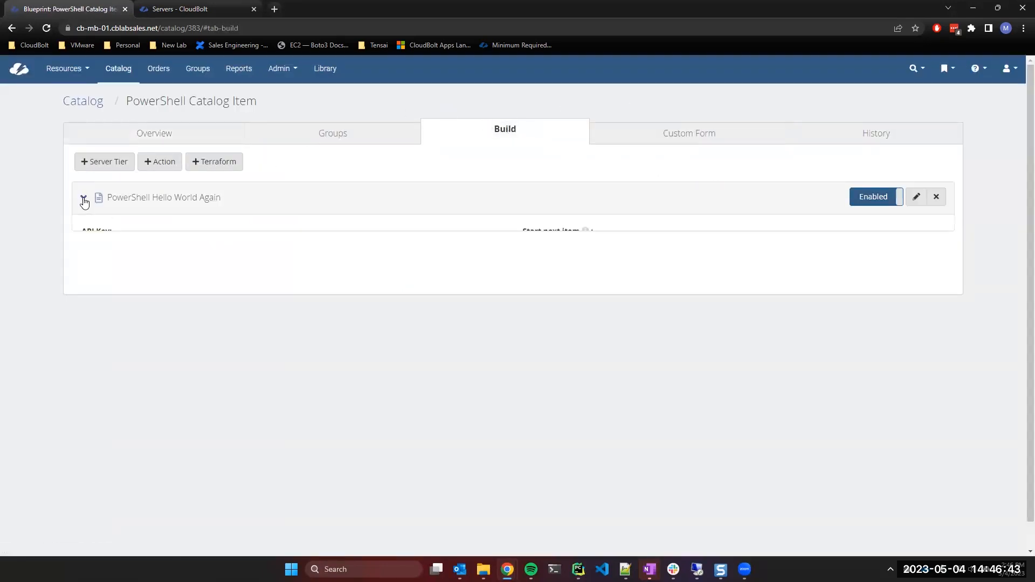
# Open the PowerShell Hello World Again script's page and select its placeholder comment line.
pyautogui.scroll(-1, 392, 303)
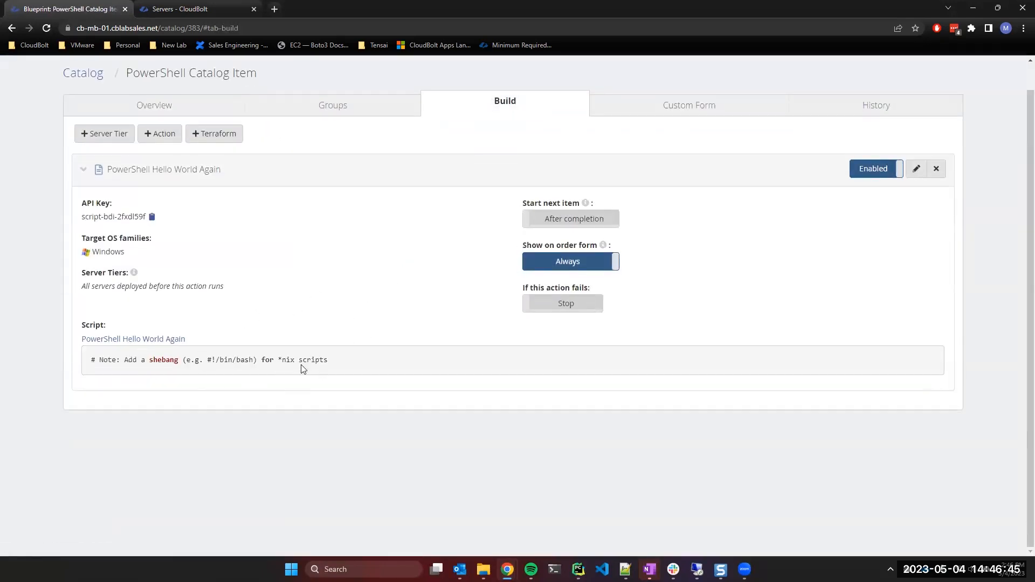
pyautogui.click(116, 339)
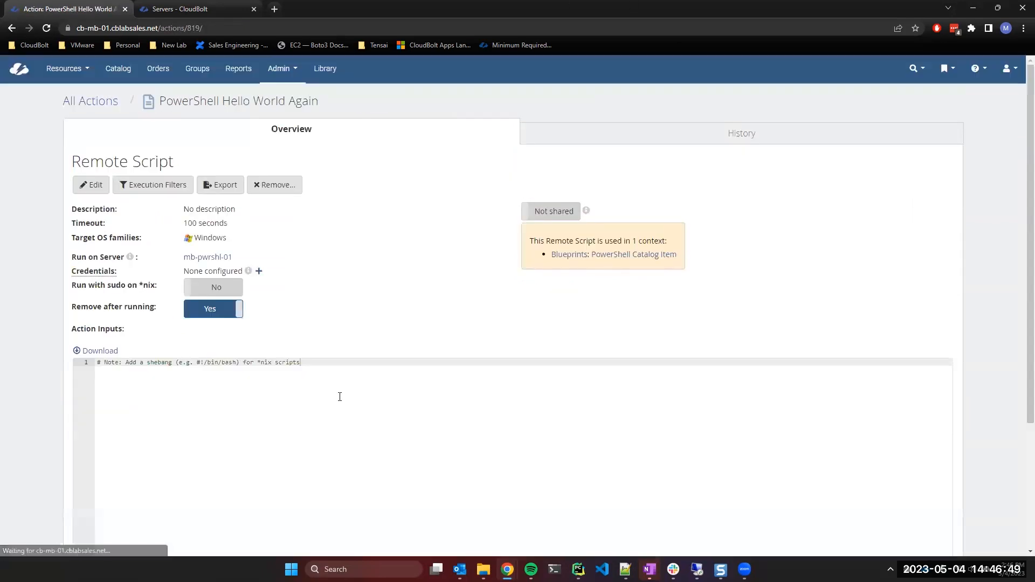
pyautogui.moveTo(341, 377); pyautogui.dragTo(46, 331)
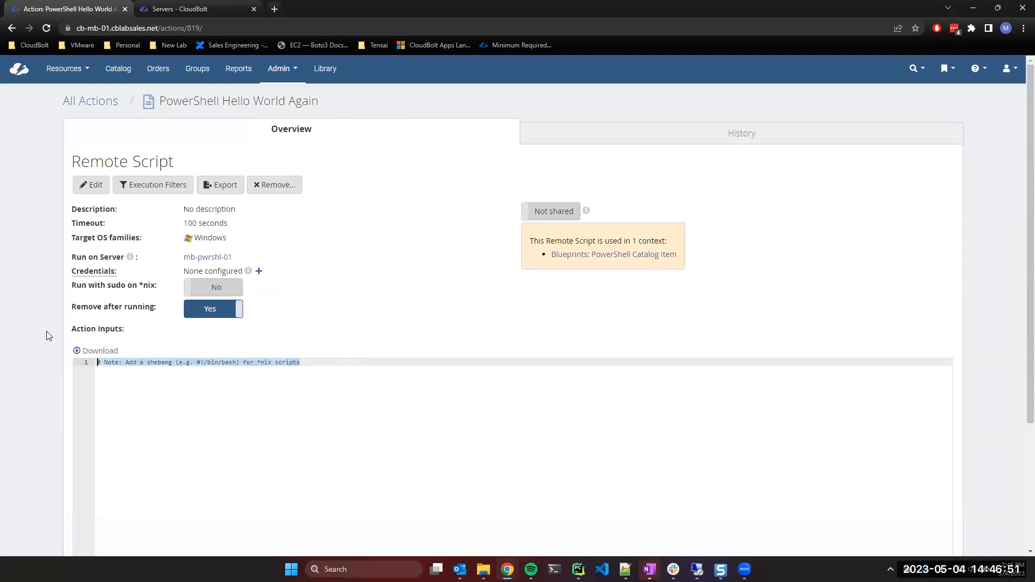
# Write $var1 = "{{your_name}}" and $var2 = {{your_favorite_color}} above a Write-Host line.
pyautogui.write('Write-Host')
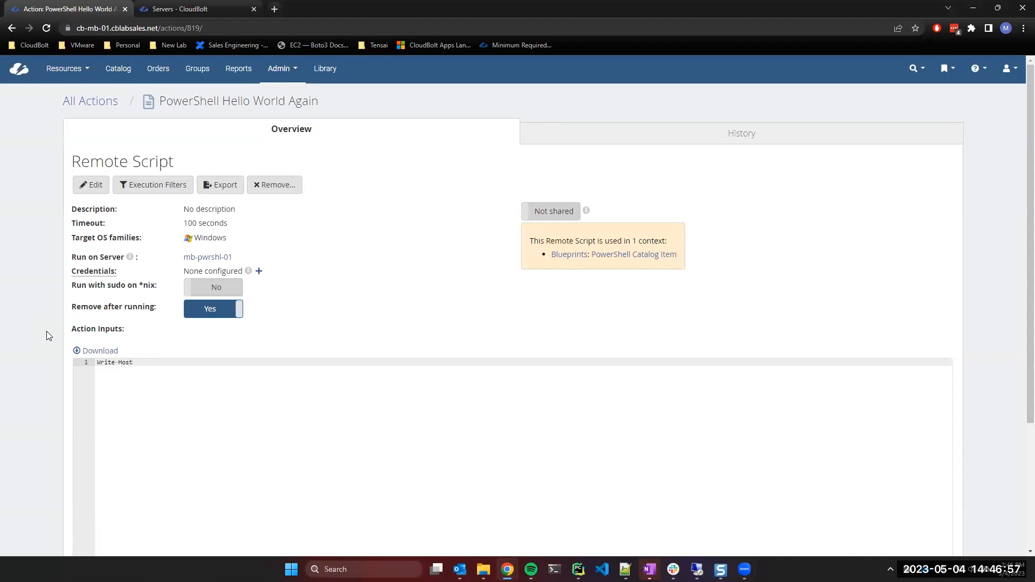
pyautogui.press('Return')
pyautogui.press('Return')
pyautogui.press('Up')
pyautogui.press('Up')
pyautogui.write('$')
pyautogui.write('var2')
pyautogui.write(' =')
pyautogui.press('Return')
pyautogui.write('$var2 =')
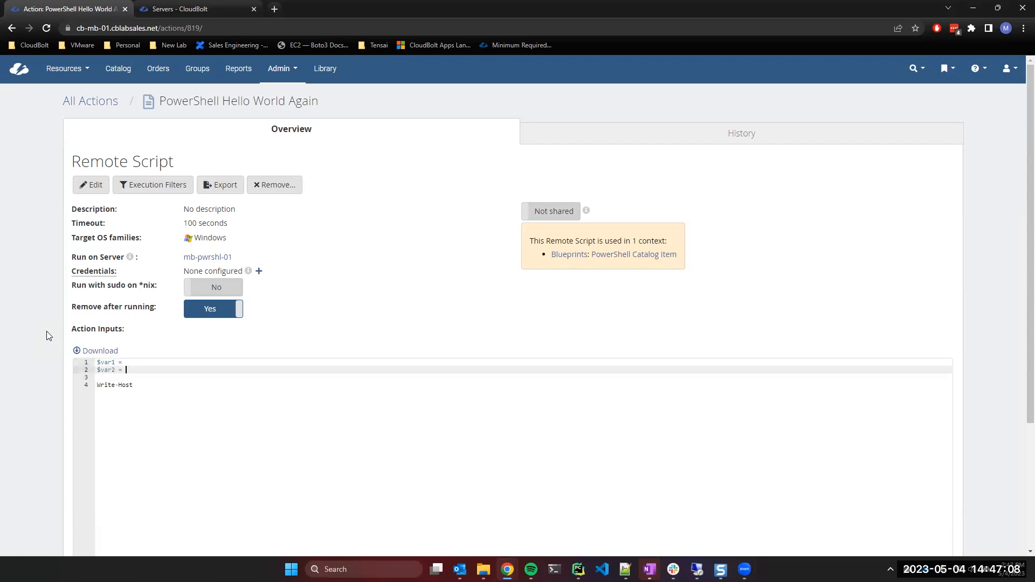
pyautogui.press('Up')
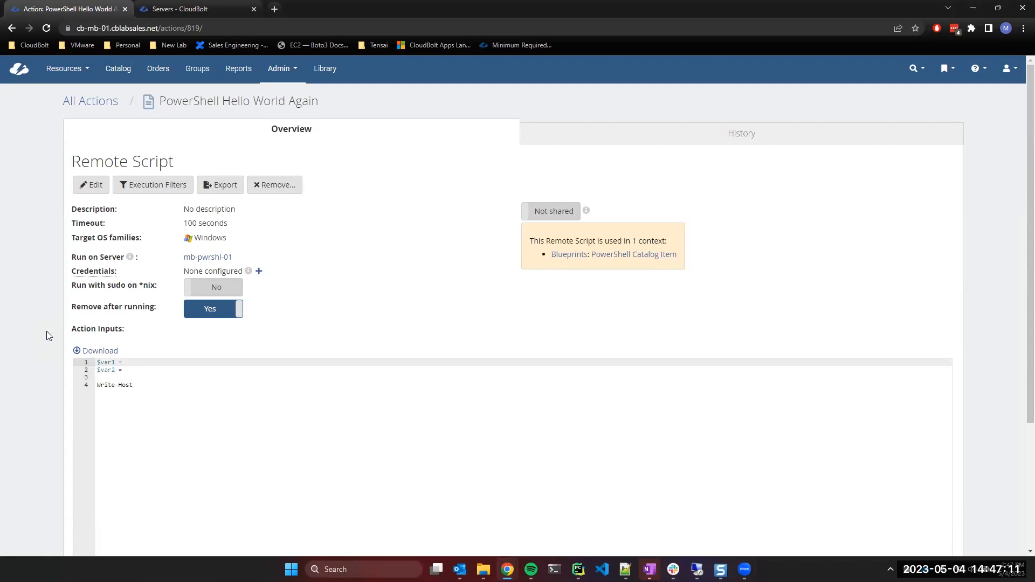
pyautogui.write('"{{}}')
pyautogui.press('Left')
pyautogui.press('Left')
pyautogui.write('Vyour_name')
pyautogui.press('Down')
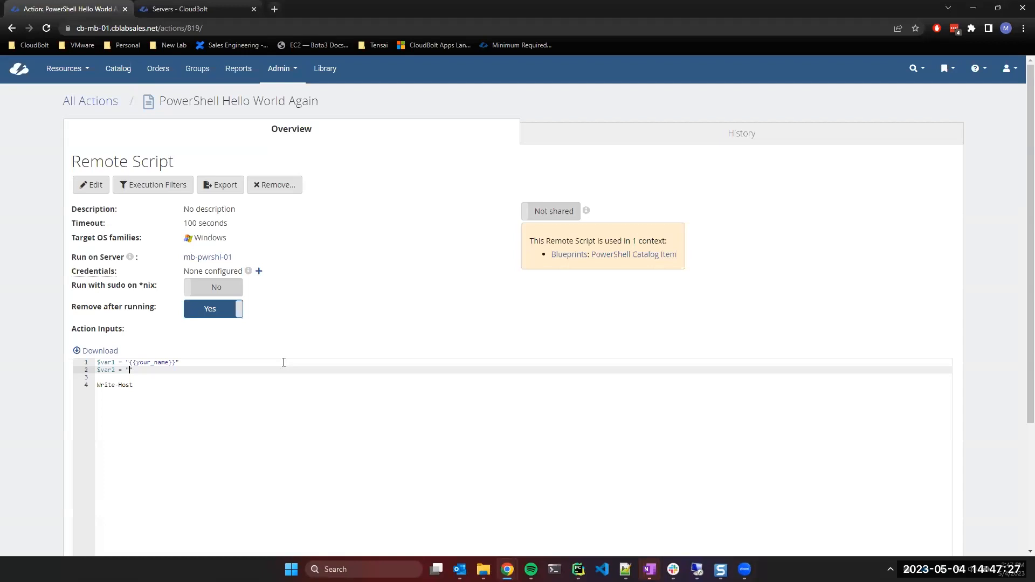
pyautogui.write('{{your_favorite_color}}')
# Complete line 4 as Write-Host "Hello World".
pyautogui.doubleClick(147, 363)
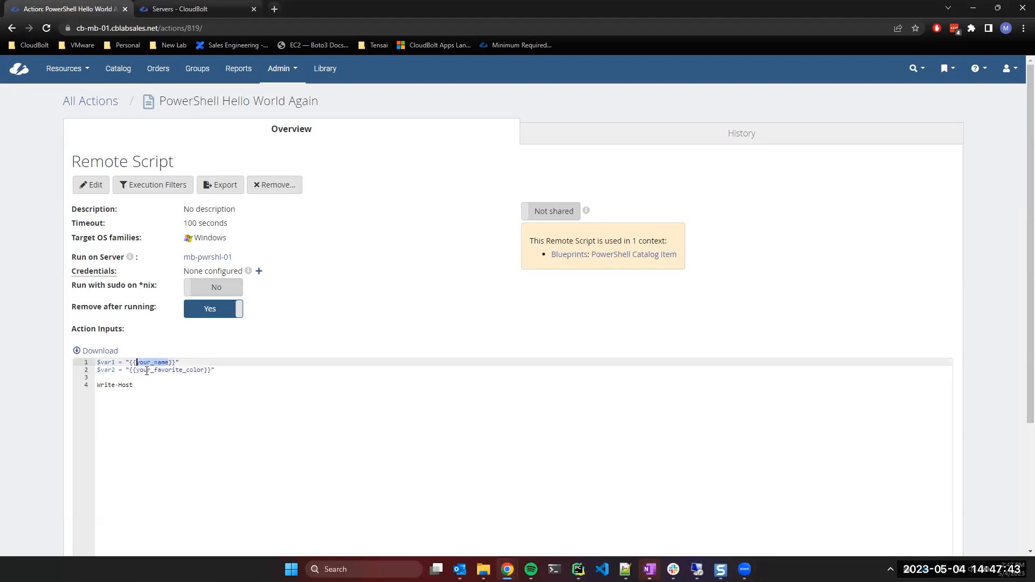
pyautogui.doubleClick(149, 370)
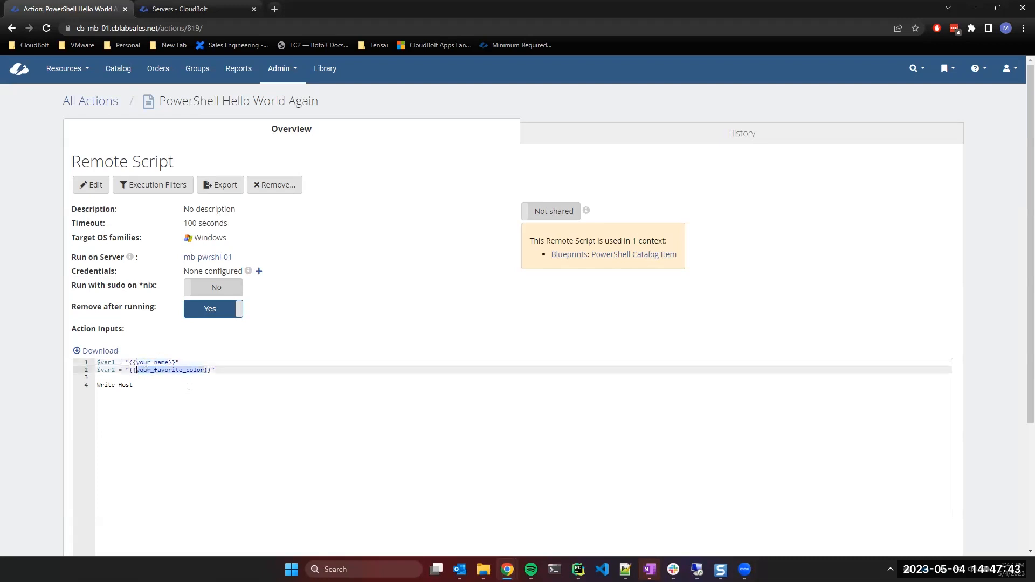
pyautogui.click(146, 384)
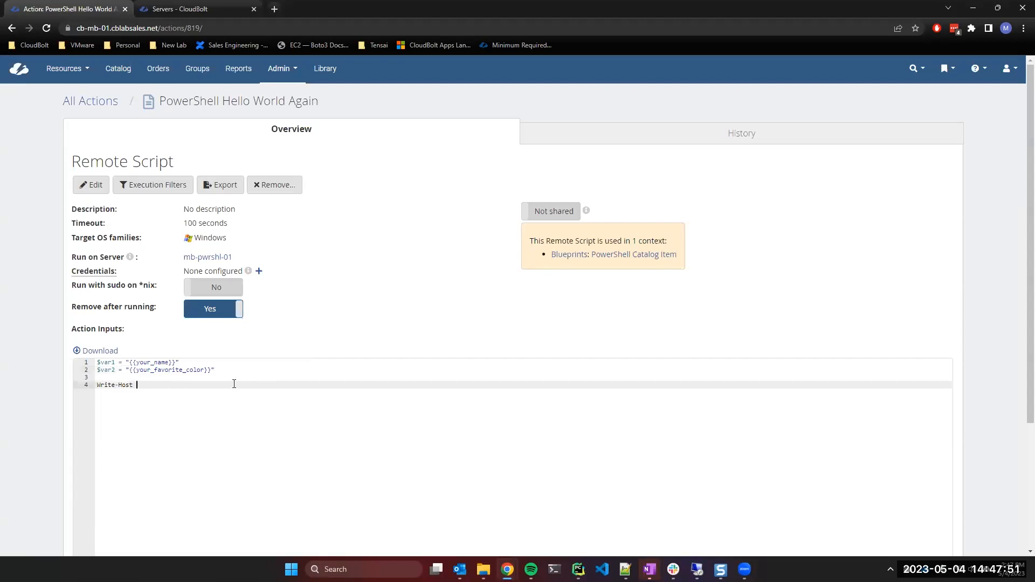
pyautogui.write('"Hello World')
# Add line 5: Write-Host "My name is:".
pyautogui.press('Return')
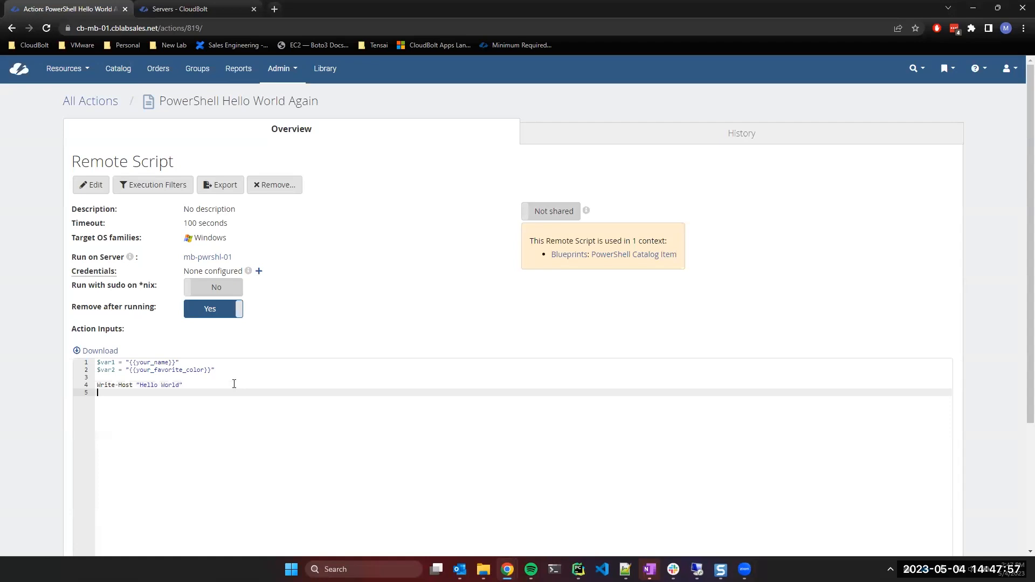
pyautogui.write('Write-Host "My name is:')
pyautogui.press('BackSpace')
pyautogui.press('End')
pyautogui.press('Return')
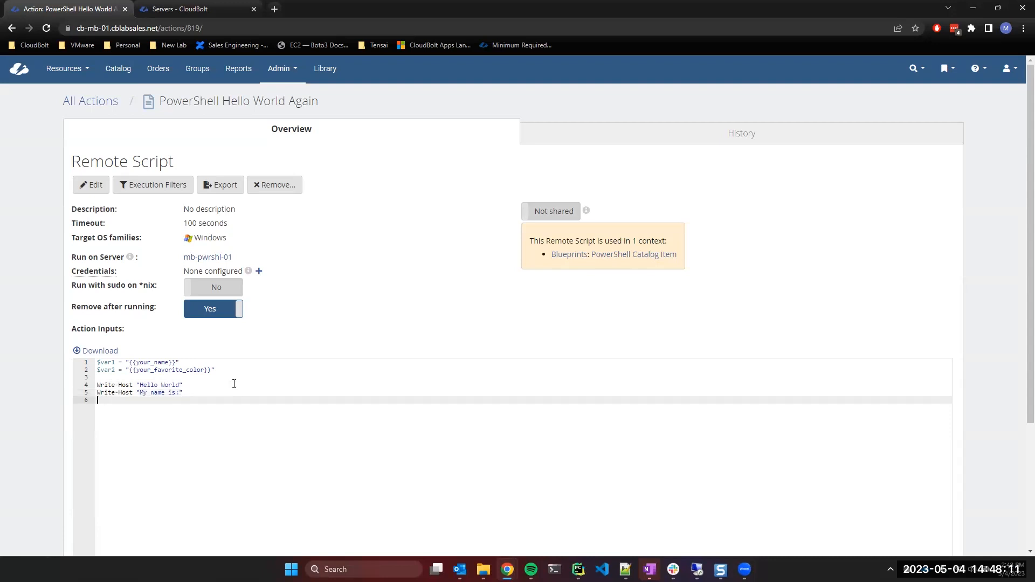
# Duplicate the "My name is:" line three times onto lines 6–8.
pyautogui.moveTo(184, 394); pyautogui.dragTo(90, 392)
pyautogui.hotkey('ctrl', 'c')
pyautogui.click(110, 402)
pyautogui.hotkey('ctrl', 'v')
pyautogui.press('Return')
pyautogui.hotkey('ctrl', 'v')
pyautogui.press('Return')
pyautogui.hotkey('ctrl', 'v')
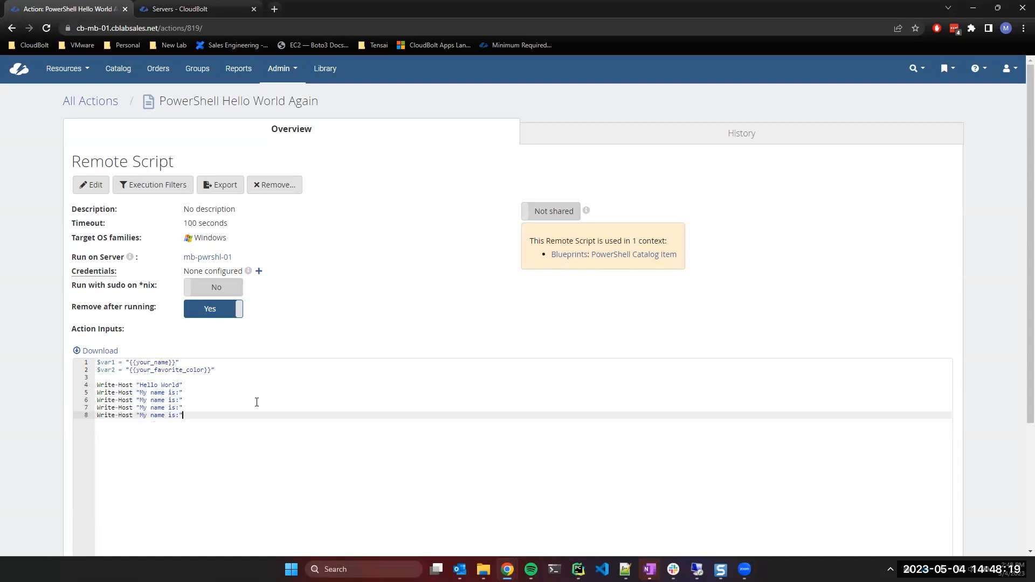
# Change line 6 to Write-Host $var1 and line 7 to Write-Host "My favorite color is:".
pyautogui.click(176, 400)
pyautogui.moveTo(183, 400); pyautogui.dragTo(136, 402)
pyautogui.press('BackSpace')
pyautogui.write('$var')
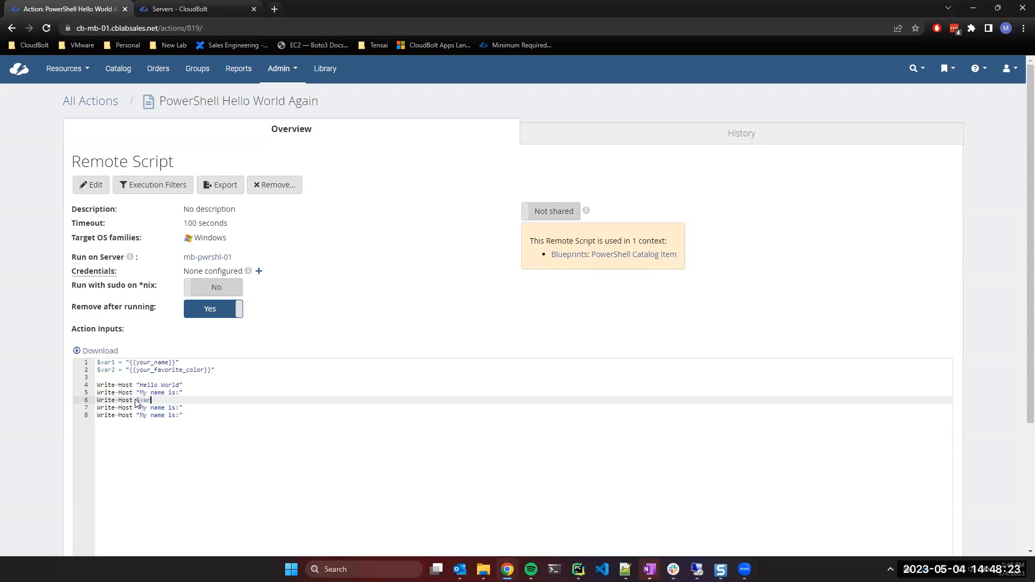
pyautogui.write('1')
pyautogui.click(173, 408)
pyautogui.moveTo(165, 408); pyautogui.dragTo(151, 408)
pyautogui.write('favorite color ')
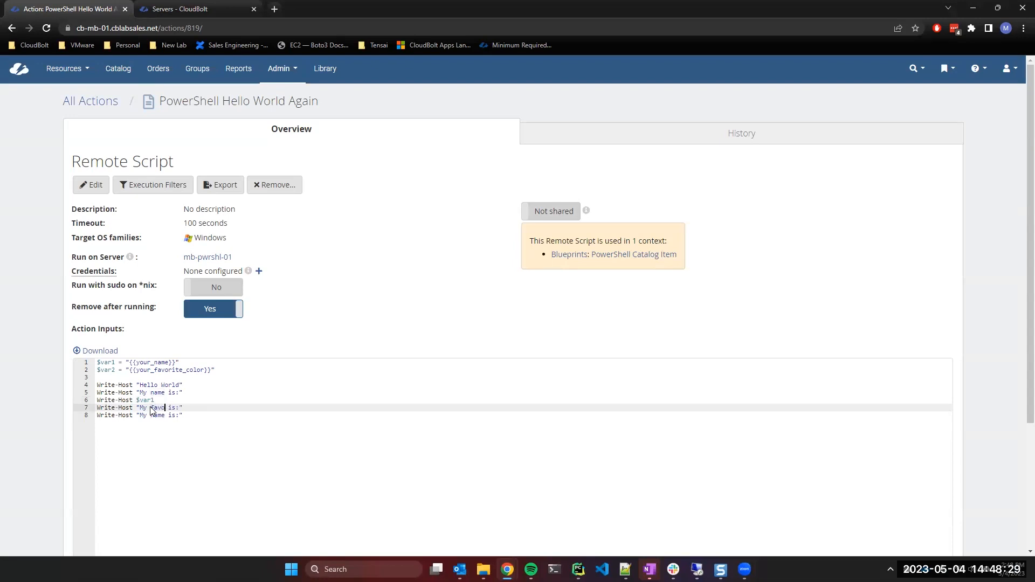
pyautogui.write('is')
pyautogui.press('BackSpace')
pyautogui.press('BackSpace')
pyautogui.press('BackSpace')
pyautogui.press('BackSpace')
pyautogui.press('BackSpace')
pyautogui.write('r')
pyautogui.click(171, 422)
pyautogui.click(193, 408)
pyautogui.write('o')
# Change line 8 to Write-Host $var2.
pyautogui.moveTo(185, 414); pyautogui.dragTo(136, 416)
pyautogui.write('$var2')
pyautogui.click(251, 398)
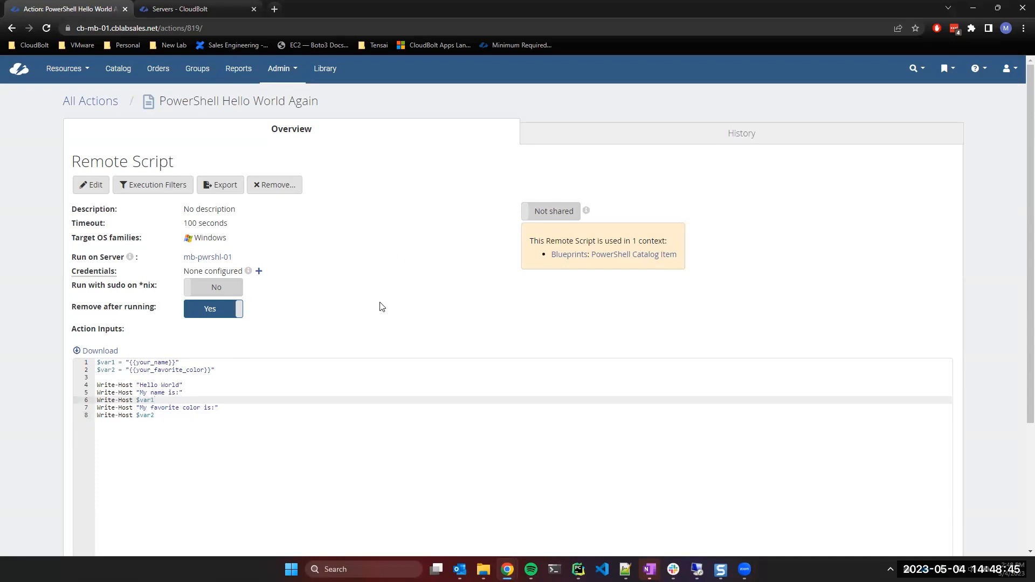
pyautogui.scroll(-2, 371, 317)
pyautogui.scroll(-1, 251, 414)
pyautogui.scroll(3, 194, 169)
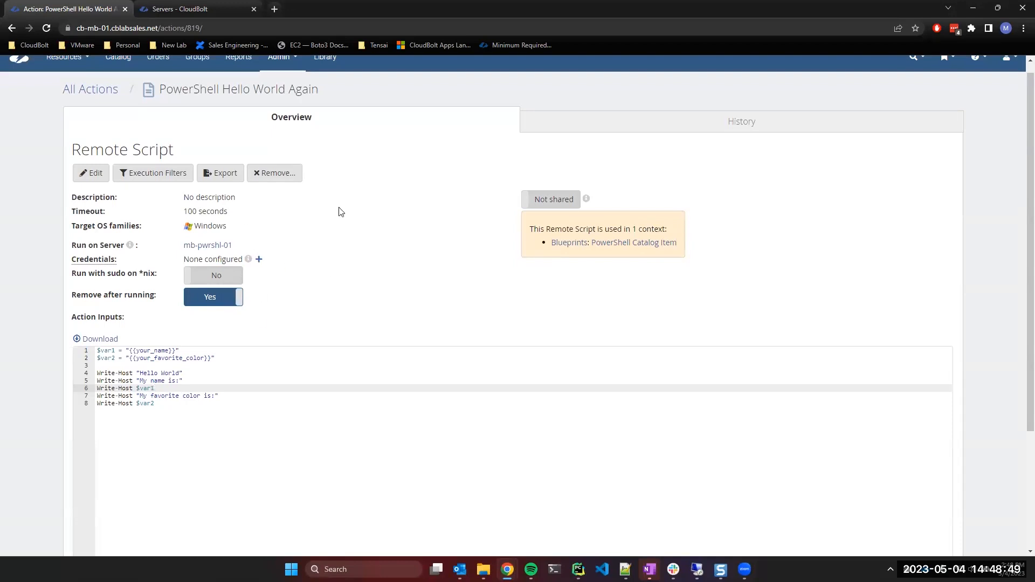
pyautogui.click(156, 175)
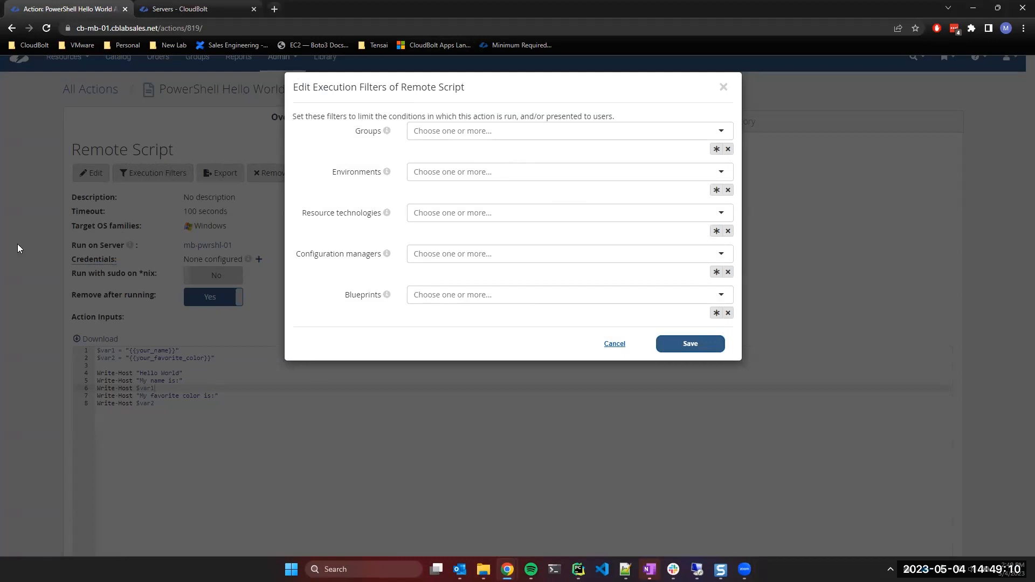
pyautogui.click(447, 213)
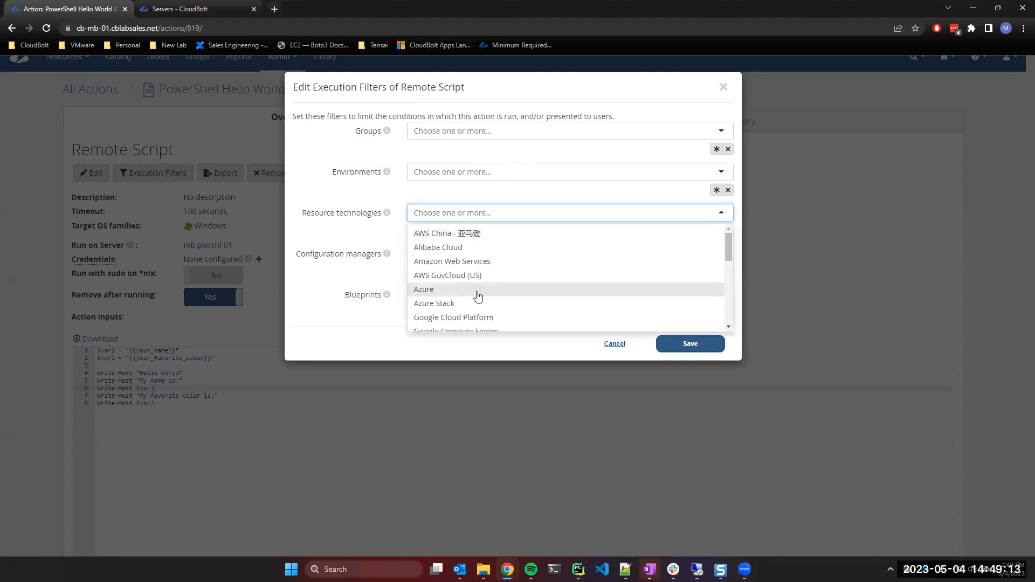
pyautogui.scroll(-5, 474, 286)
pyautogui.click(467, 308)
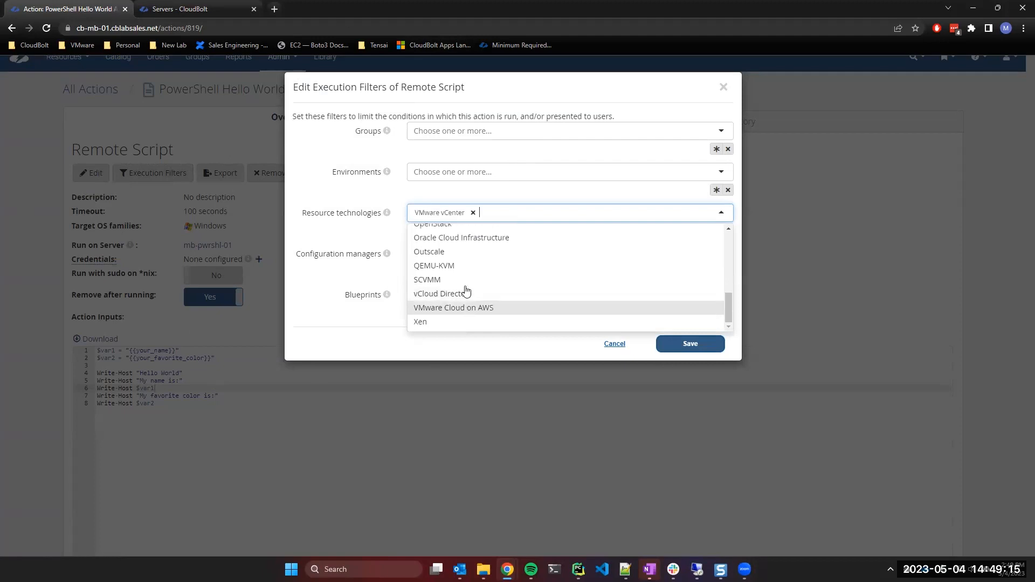
pyautogui.click(367, 235)
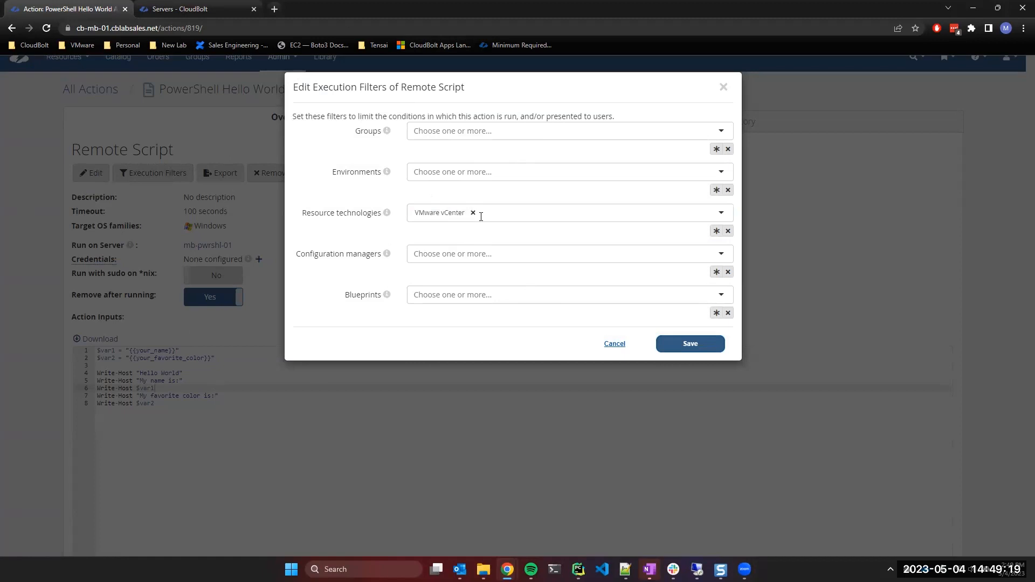
pyautogui.click(473, 213)
pyautogui.click(372, 226)
pyautogui.click(613, 344)
# Save the updated script code.
pyautogui.scroll(-3, 176, 223)
pyautogui.click(84, 507)
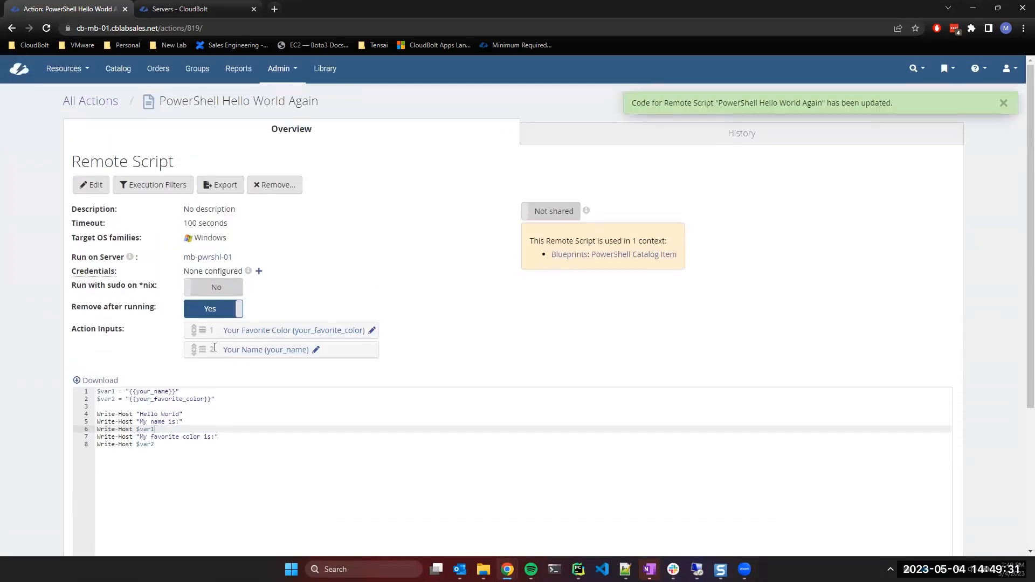
pyautogui.moveTo(127, 392); pyautogui.dragTo(179, 391)
pyautogui.click(179, 391)
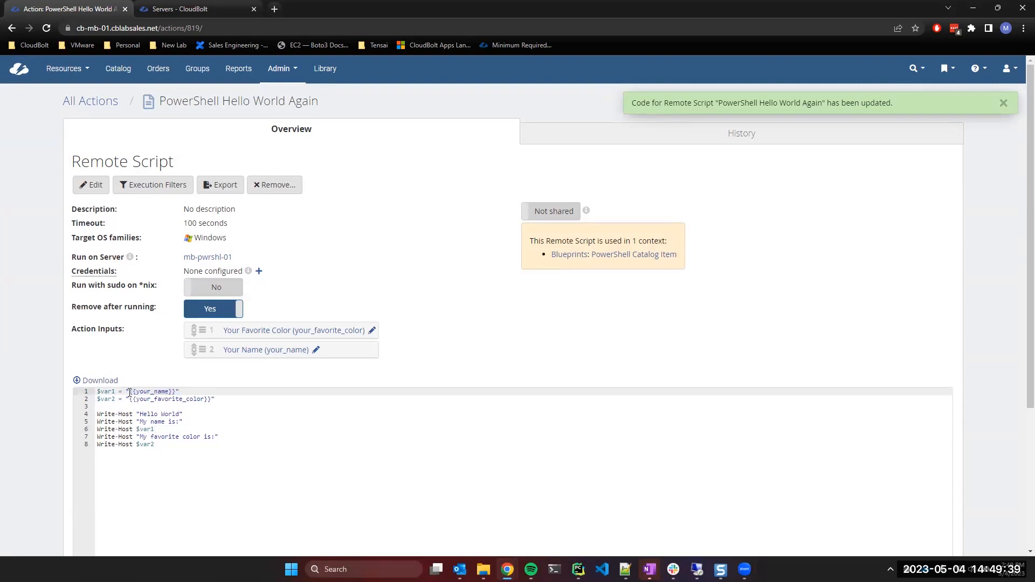
# Move the Your Name input above Your Favorite Color in Action Inputs.
pyautogui.moveTo(133, 394); pyautogui.dragTo(170, 393)
pyautogui.click(171, 394)
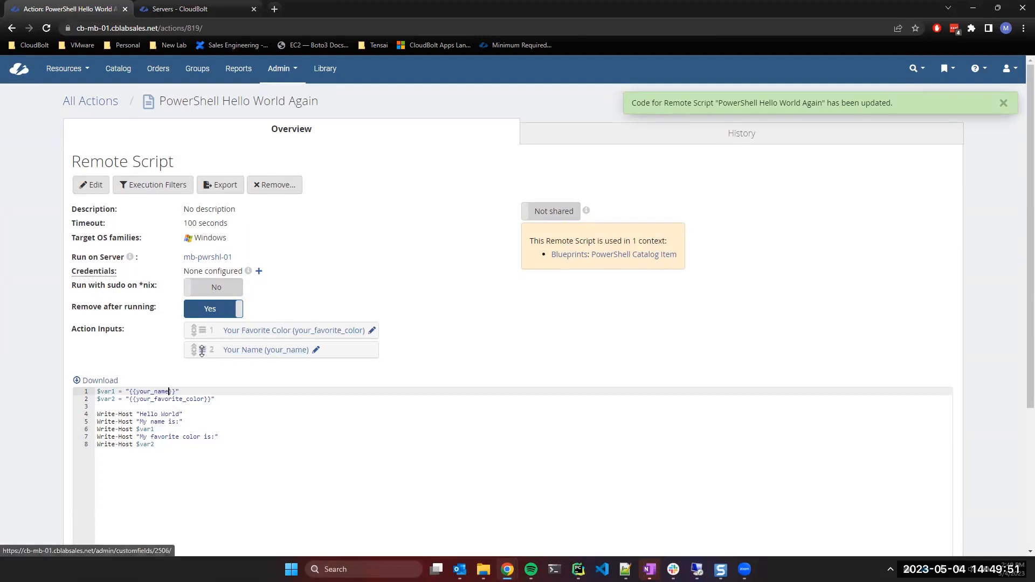
pyautogui.moveTo(201, 351); pyautogui.dragTo(202, 330)
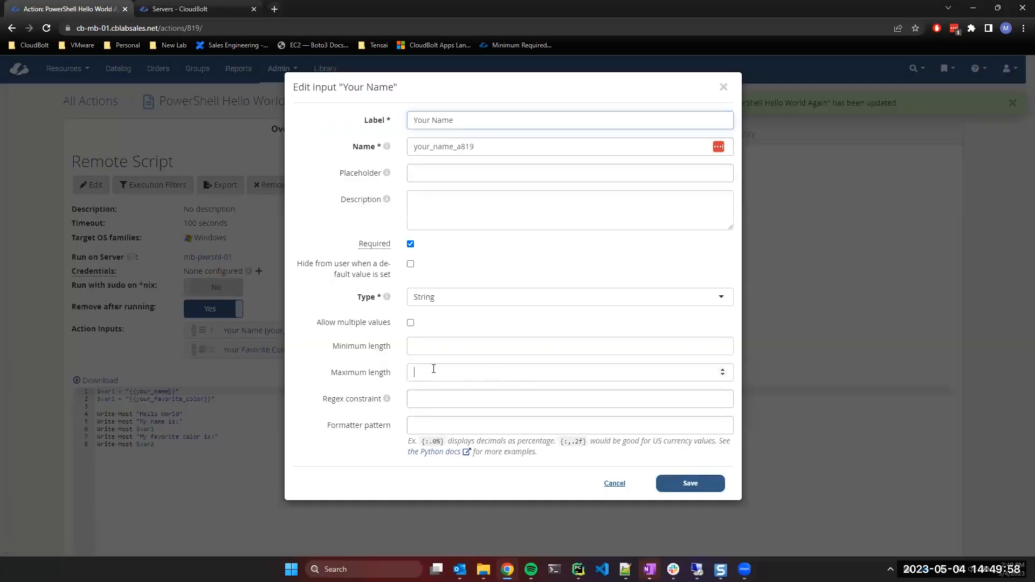
# Give Your Name a minimum length of 3 and maximum of 25, keep type String, and save.
pyautogui.click(434, 369)
pyautogui.write('25')
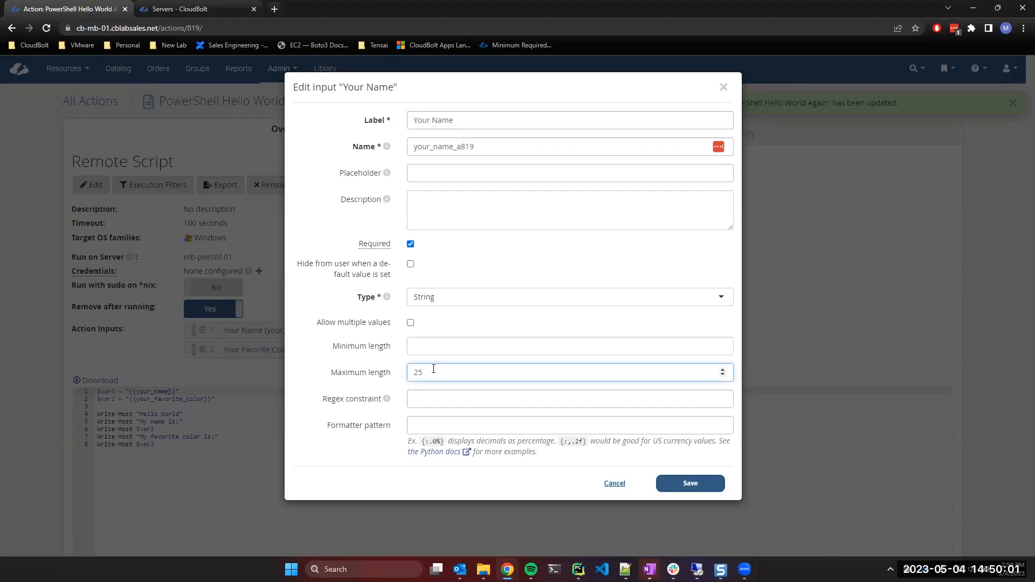
pyautogui.click(416, 347)
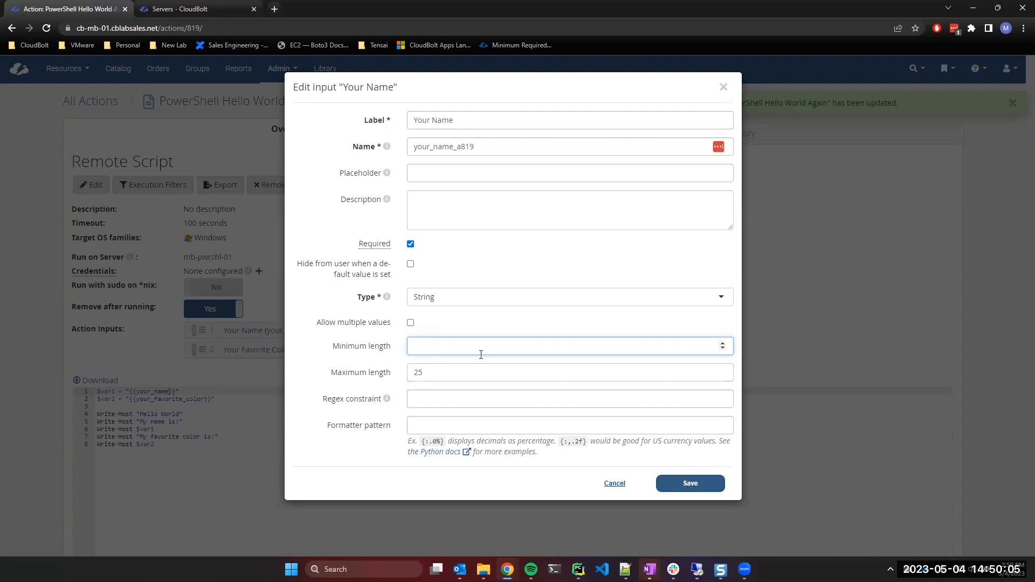
pyautogui.write('3')
pyautogui.click(603, 265)
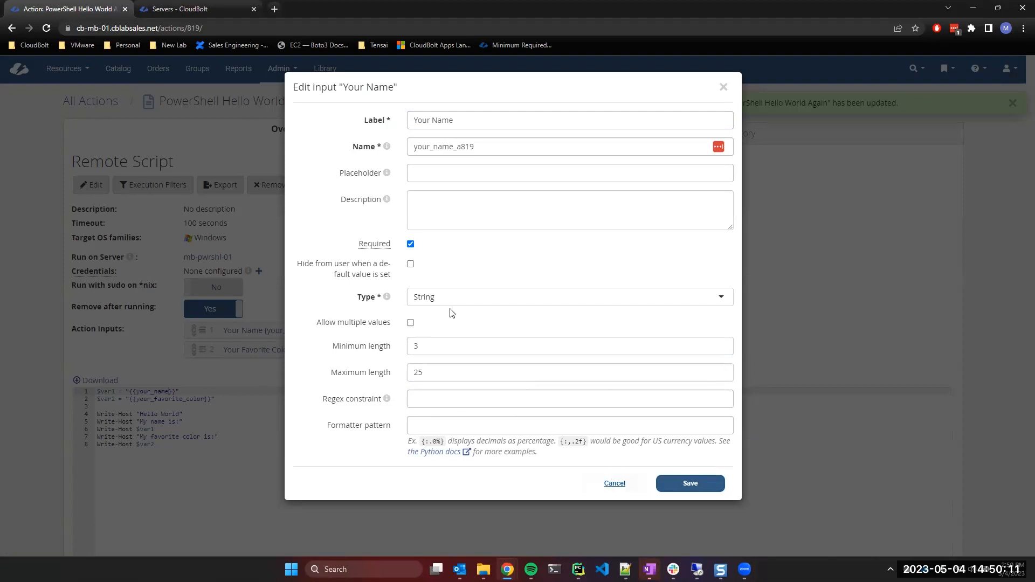
pyautogui.click(438, 297)
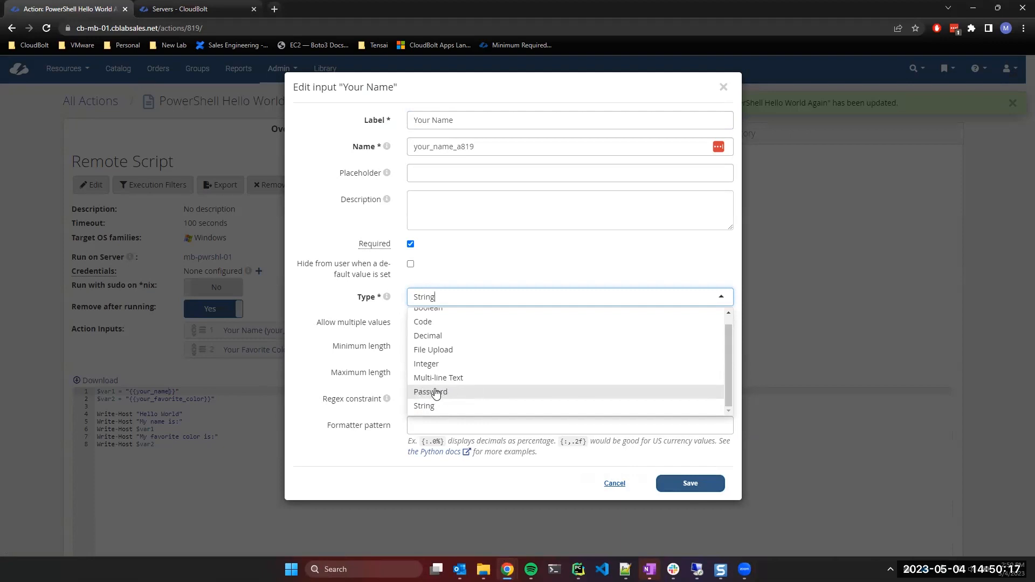
pyautogui.click(462, 259)
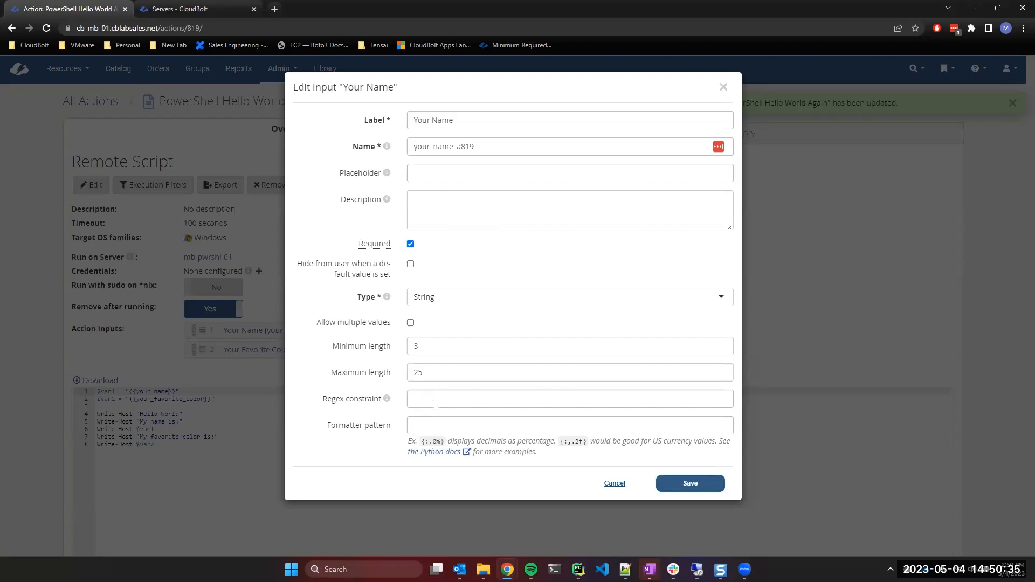
pyautogui.click(467, 293)
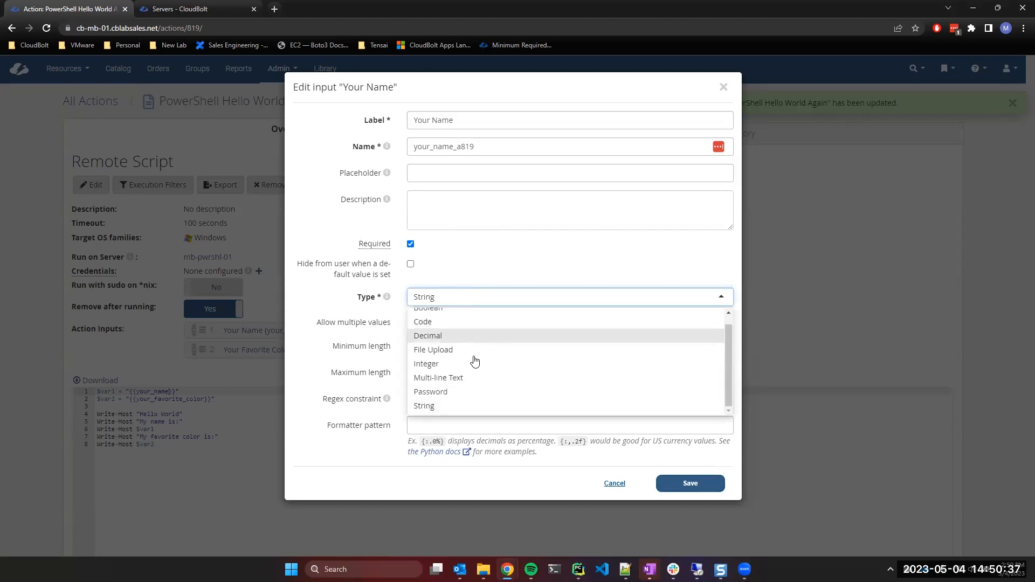
pyautogui.scroll(1, 474, 360)
pyautogui.scroll(-1, 470, 361)
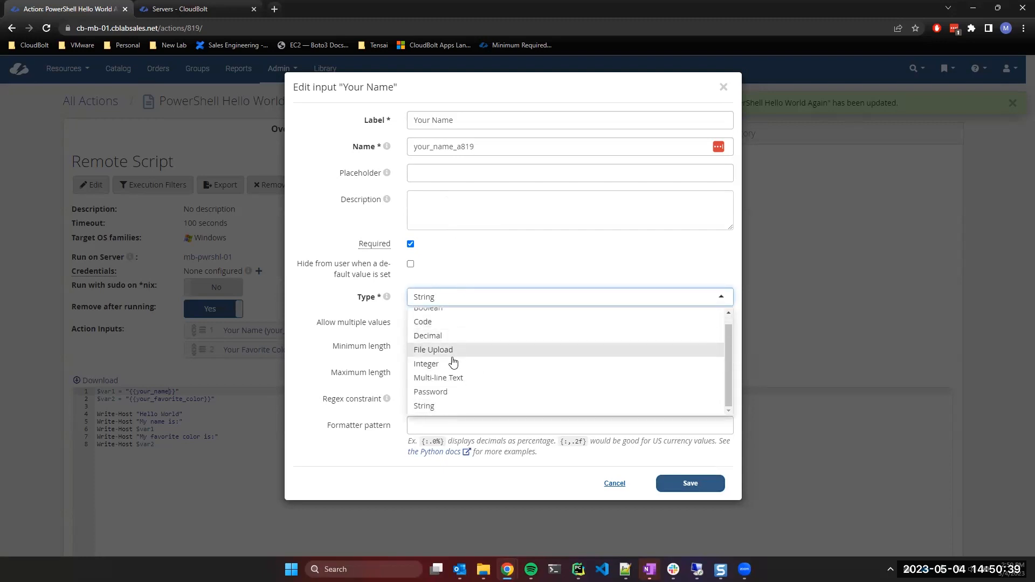
pyautogui.click(487, 270)
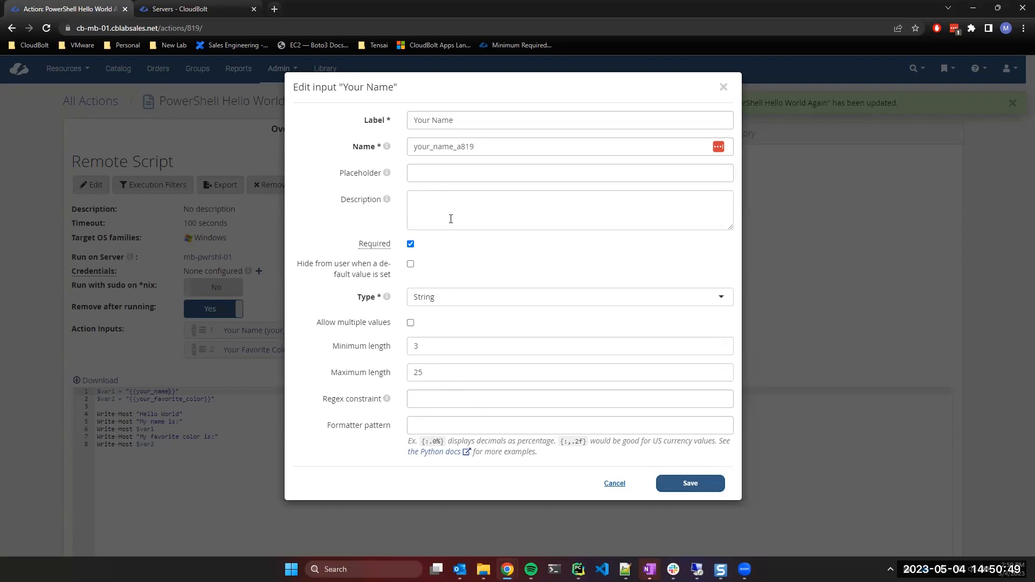
pyautogui.click(694, 484)
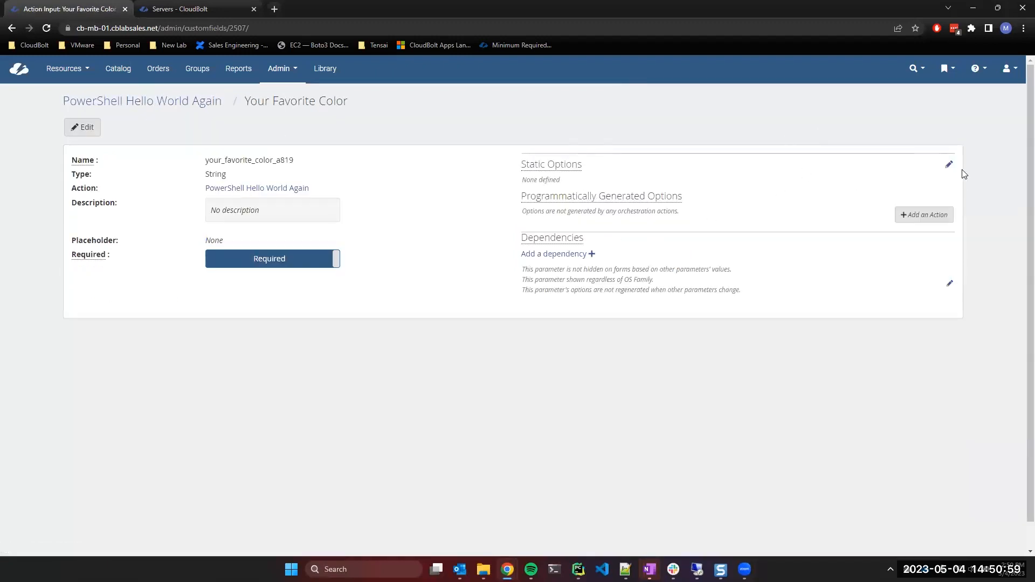
# Add blue, yellow and the stray 'ed' and 'een' entries as Your Favorite Color options.
pyautogui.click(949, 165)
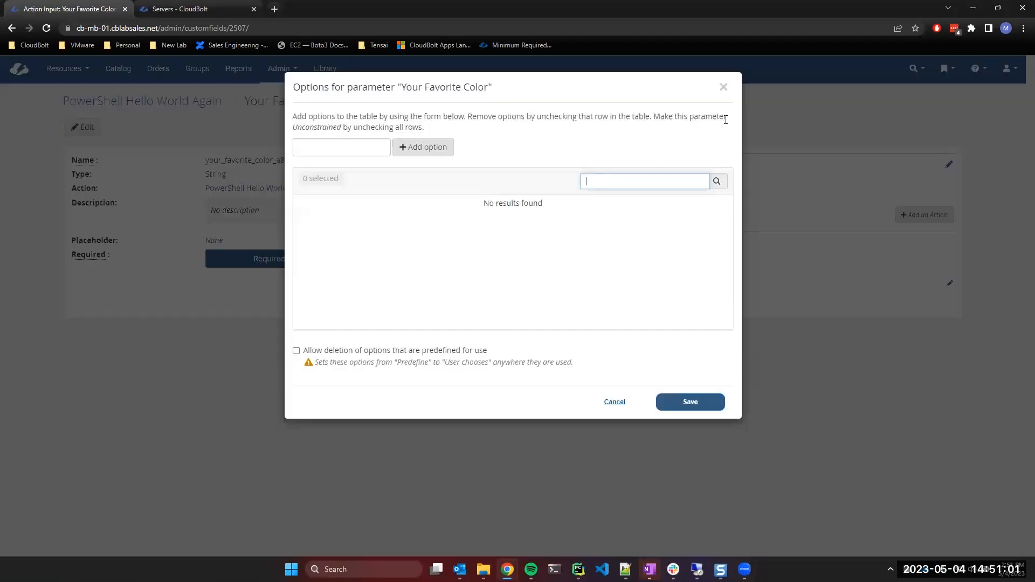
pyautogui.click(723, 84)
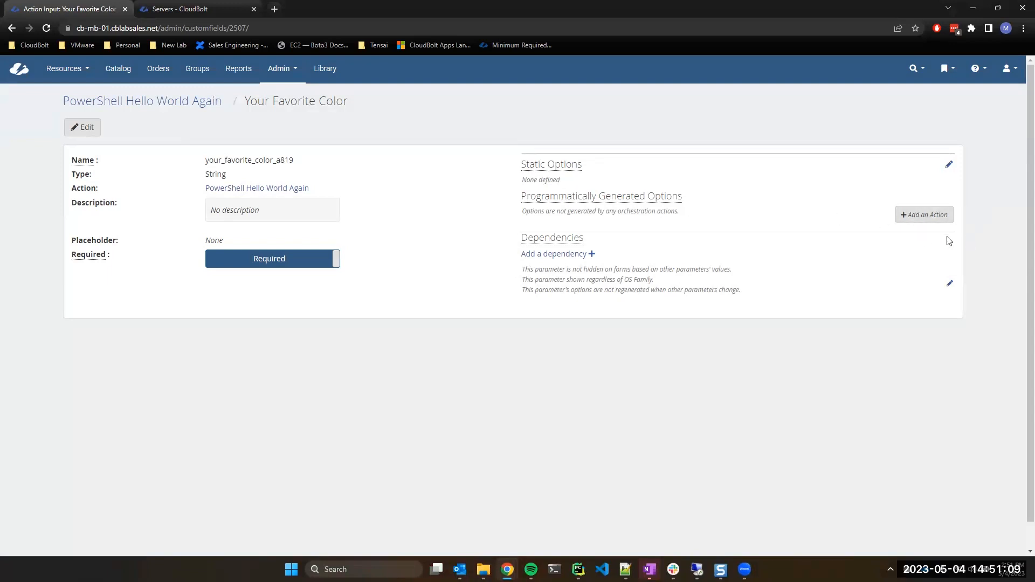
pyautogui.click(949, 164)
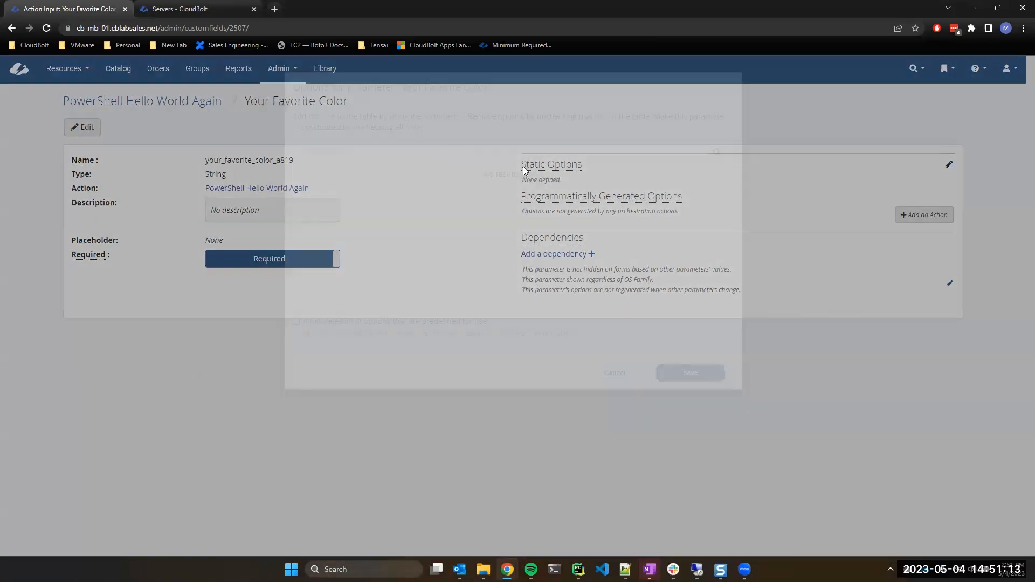
pyautogui.write('blue')
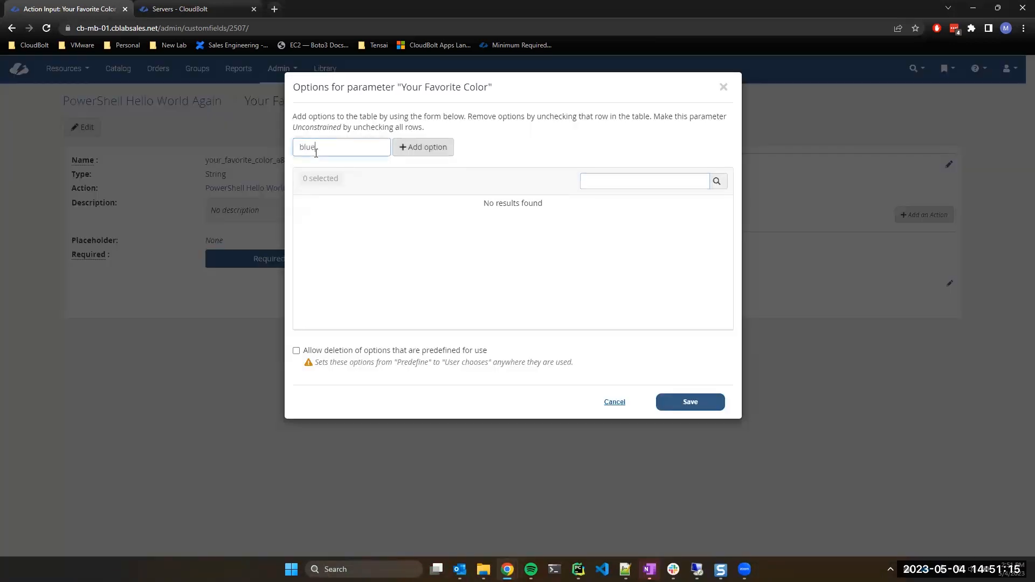
pyautogui.press('Return')
pyautogui.write('ed')
pyautogui.press('Return')
pyautogui.write('yellowgr')
pyautogui.press('Return')
pyautogui.write('een')
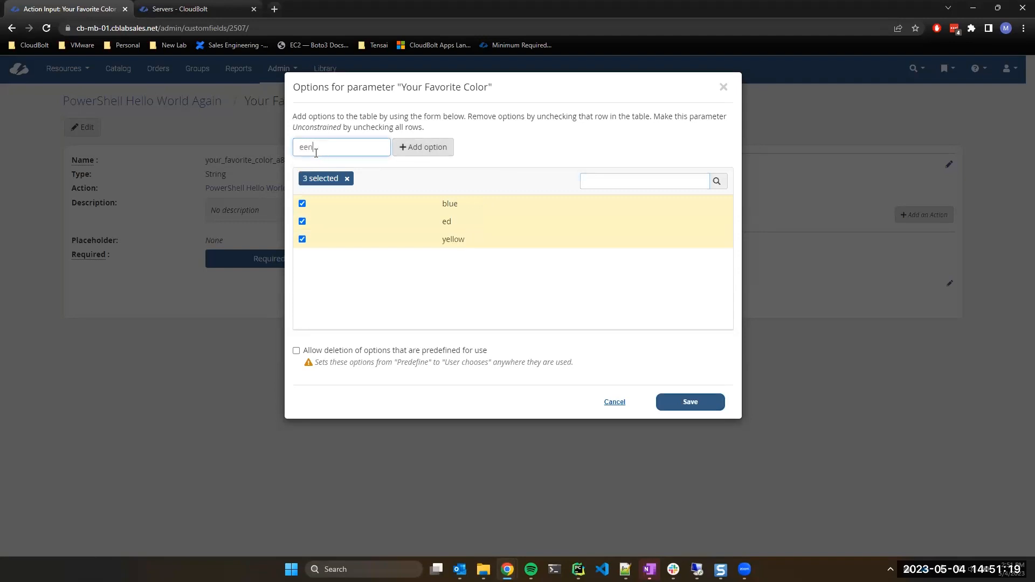
pyautogui.press('Return')
# Uncheck 'ed' and 'een', add red and green, and save the colour options.
pyautogui.click(302, 258)
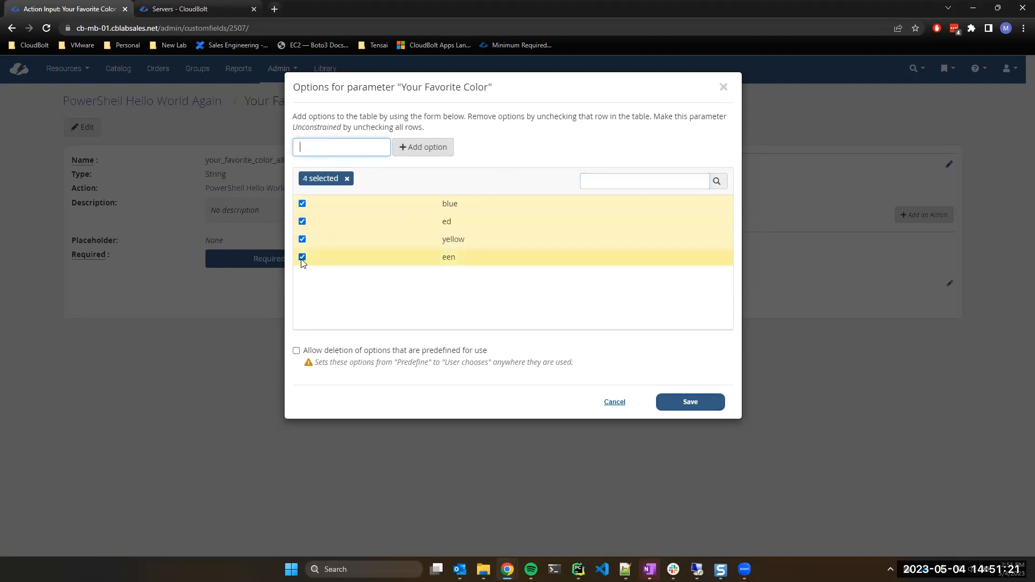
pyautogui.click(302, 222)
pyautogui.click(361, 147)
pyautogui.write('red')
pyautogui.press('Return')
pyautogui.write('green')
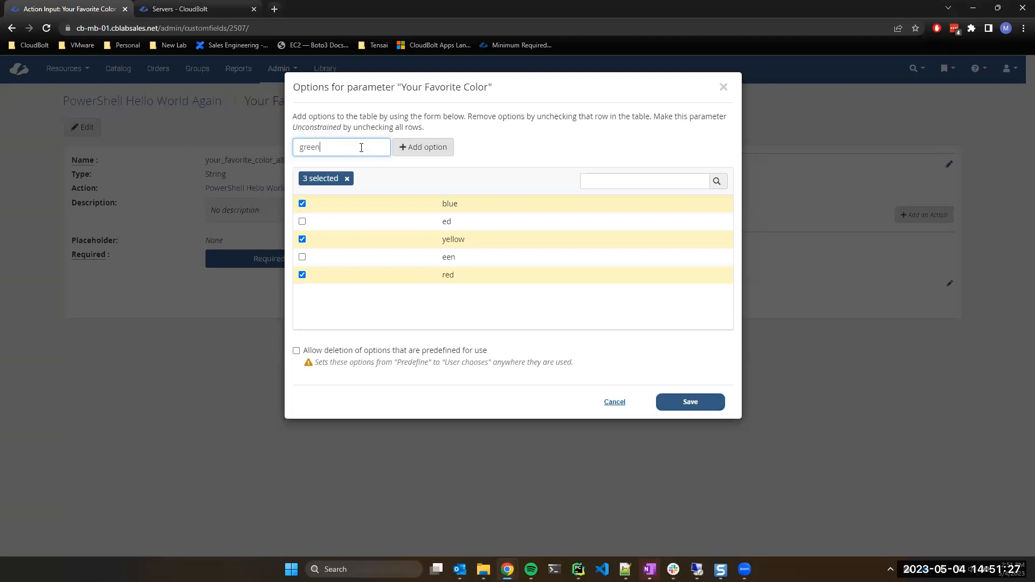
pyautogui.press('Return')
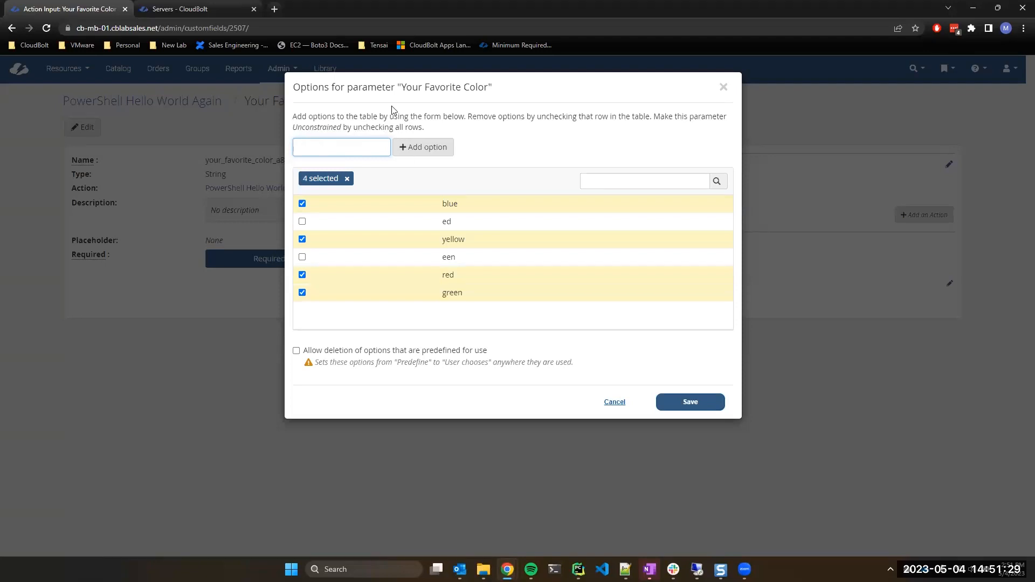
pyautogui.click(680, 407)
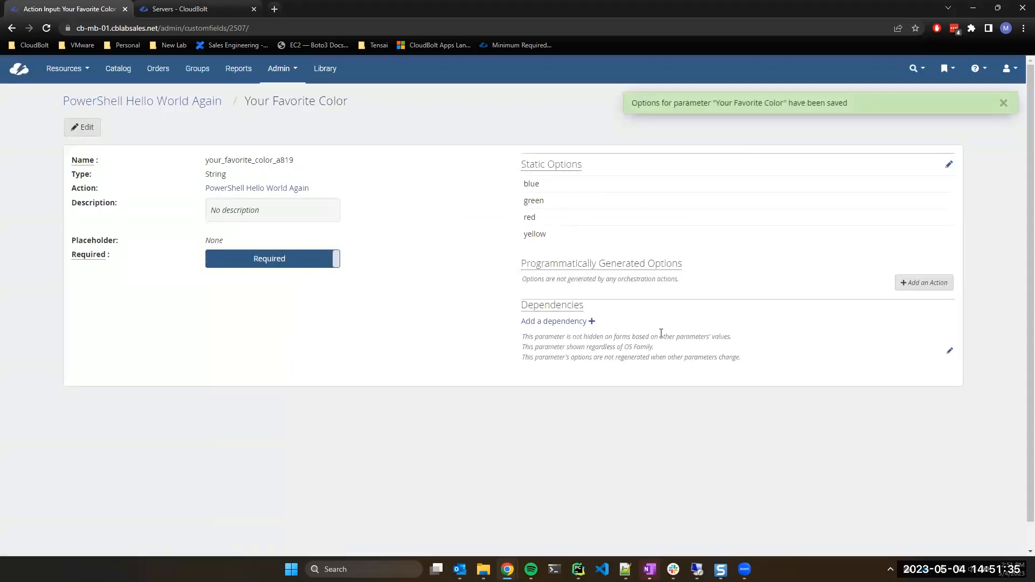
pyautogui.click(47, 28)
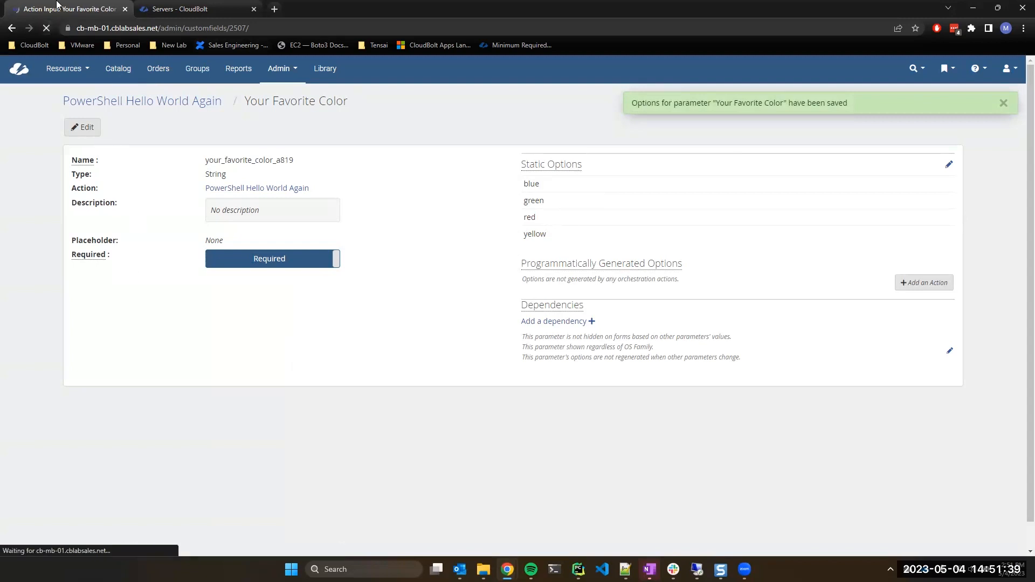
# Go back to the PowerShell Catalog Item blueprint's Overview and start an order.
pyautogui.click(12, 27)
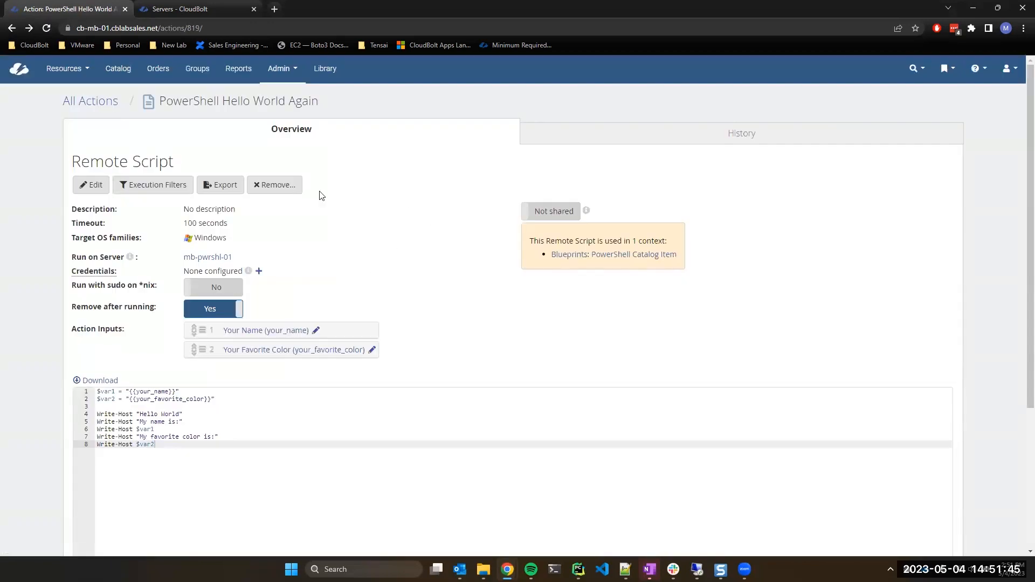
pyautogui.scroll(-2, 496, 201)
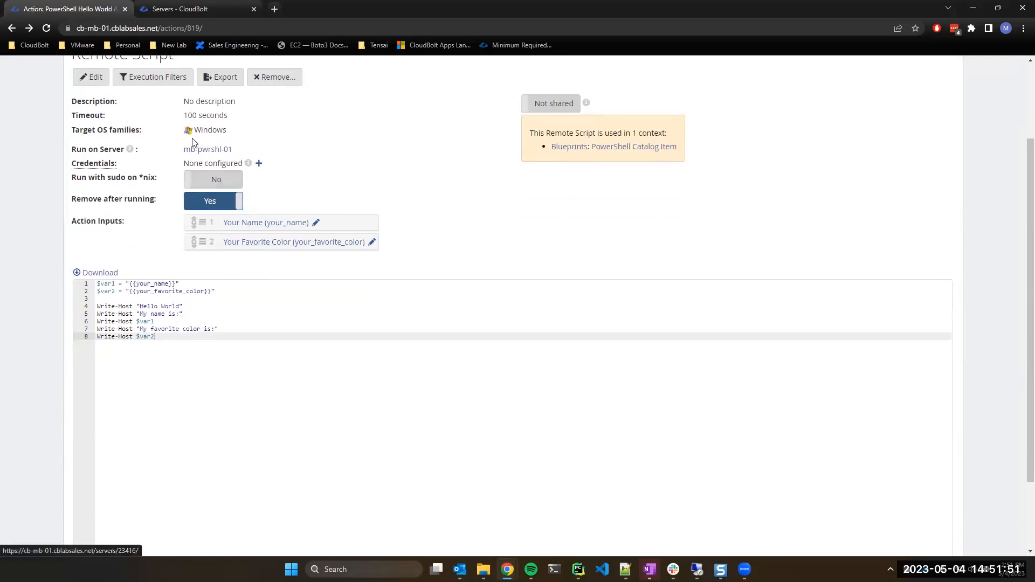
pyautogui.scroll(-2, 421, 280)
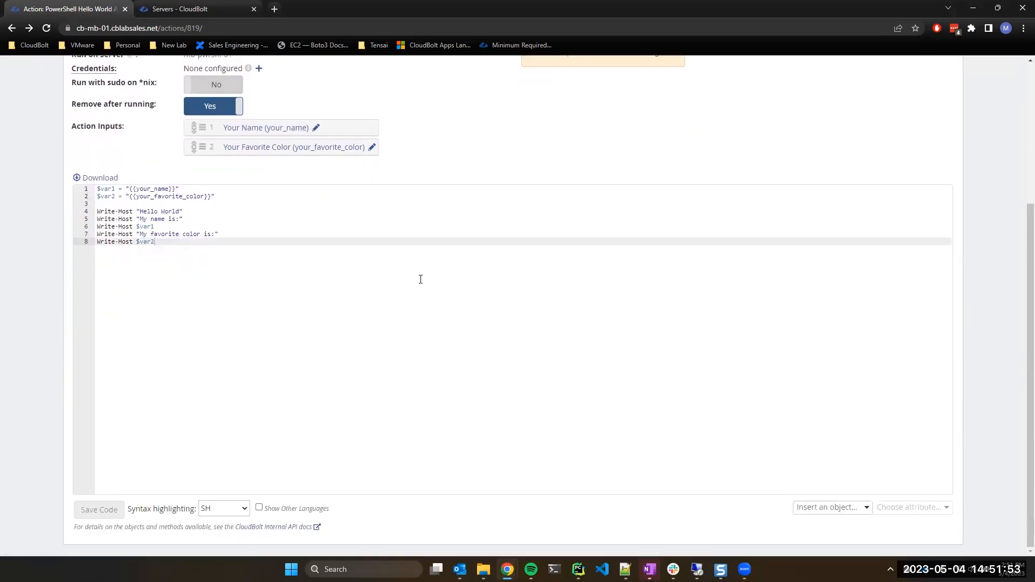
pyautogui.scroll(4, 420, 280)
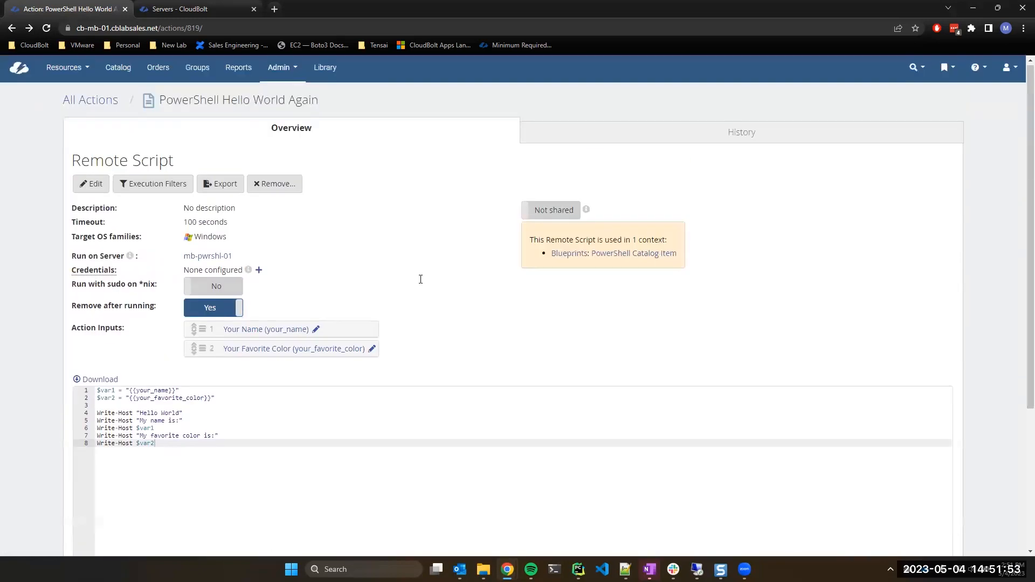
pyautogui.click(11, 29)
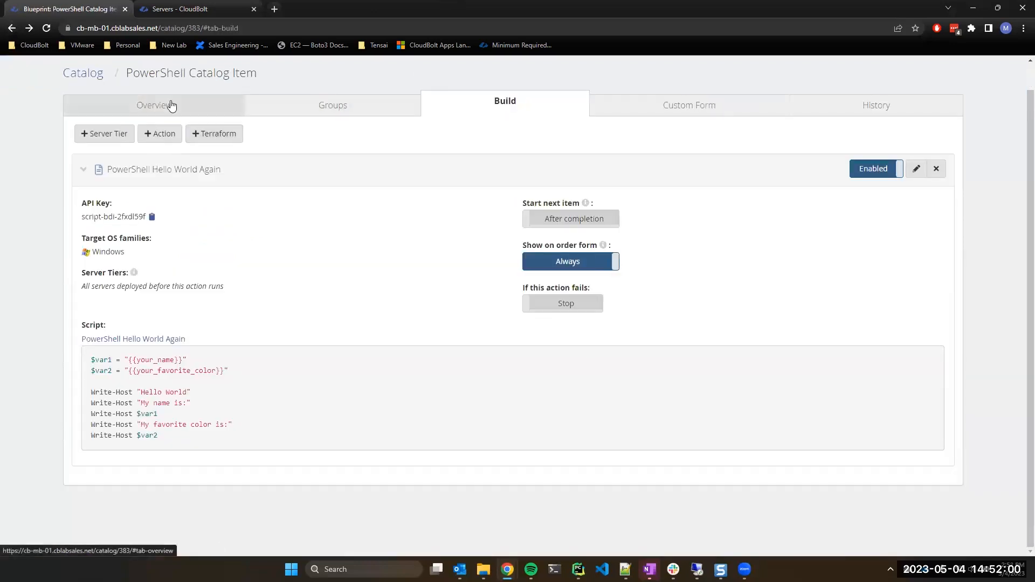
pyautogui.click(172, 105)
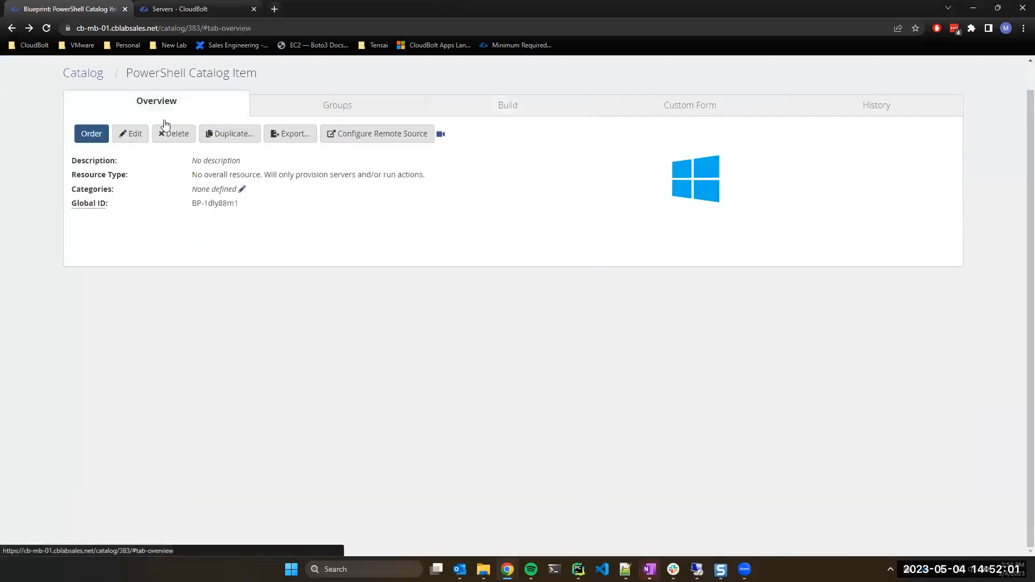
pyautogui.click(94, 133)
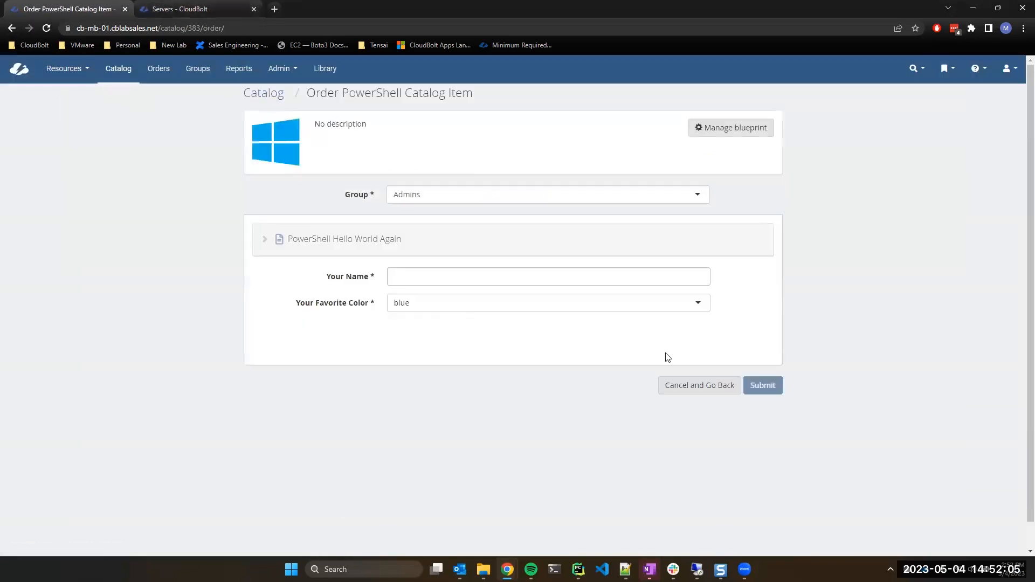
# Submit the order with group Admins, favourite colour blue and a name entered in Your Name.
pyautogui.click(403, 197)
pyautogui.click(290, 189)
pyautogui.click(413, 312)
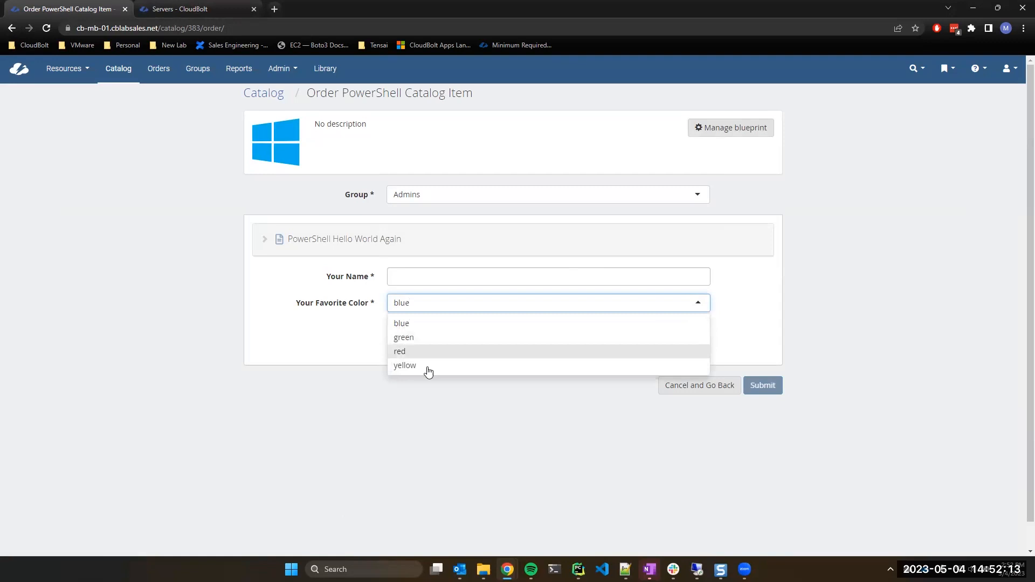
pyautogui.click(429, 326)
pyautogui.click(441, 277)
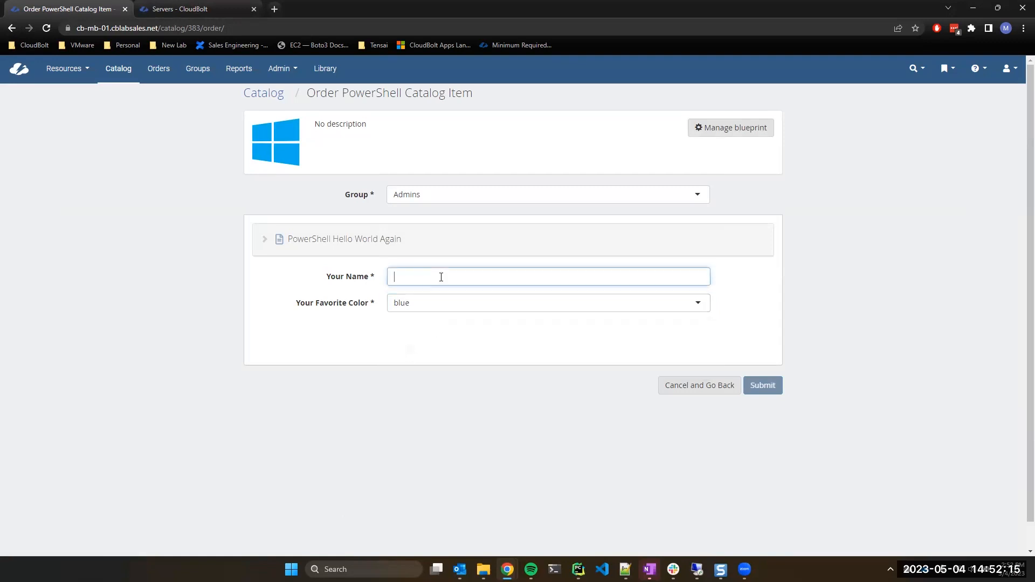
pyautogui.write('Mike')
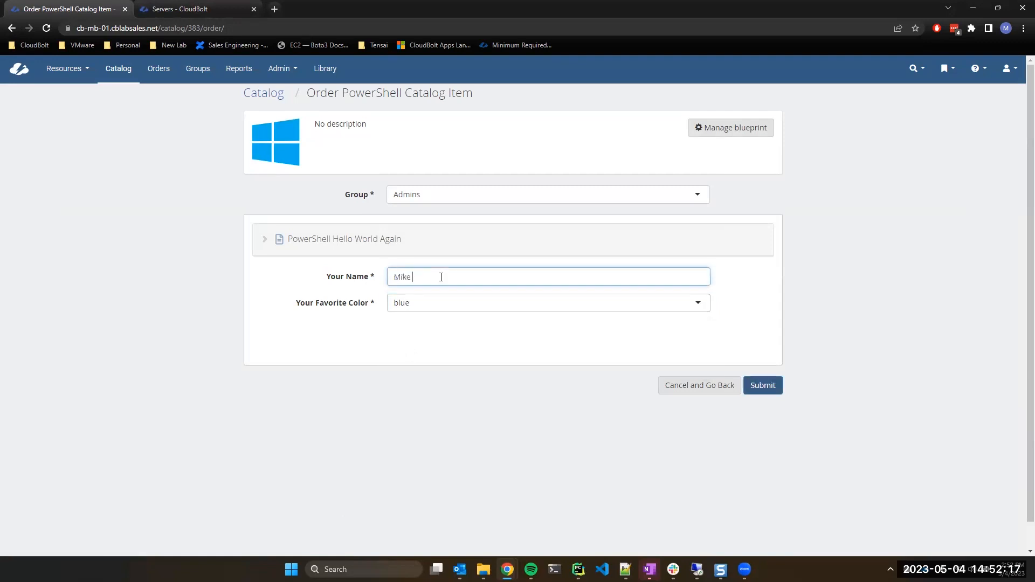
pyautogui.click(763, 385)
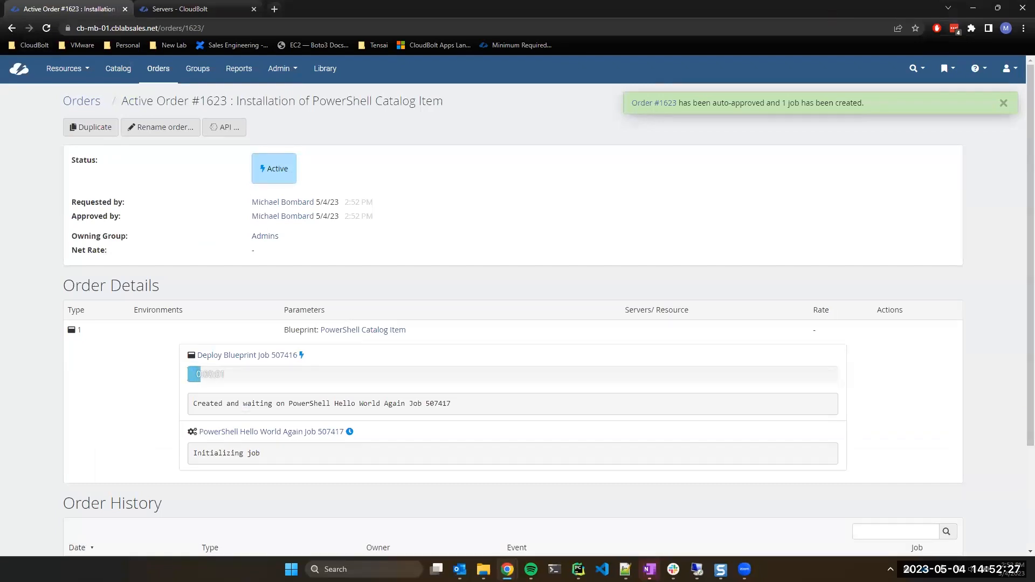
# Dismiss the auto-approval banner and open PowerShell Hello World Again job 507417.
pyautogui.click(1004, 104)
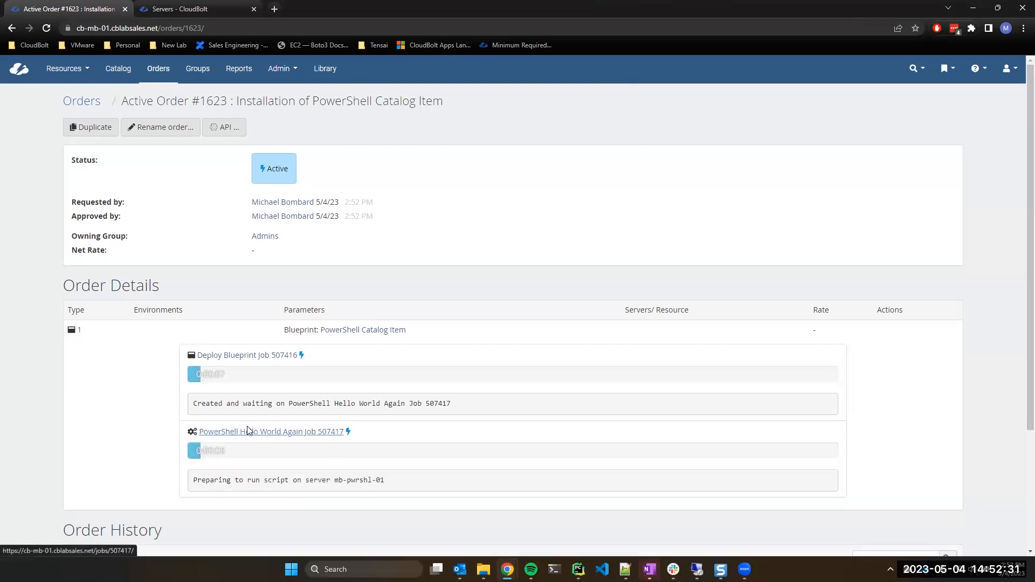
pyautogui.click(232, 434)
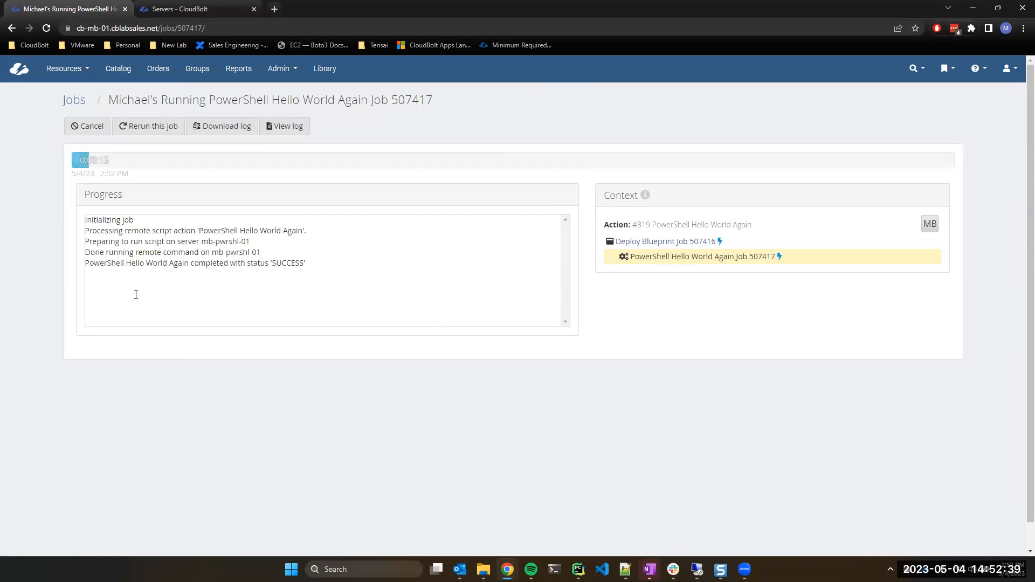
# Check job 507417's log shows SUCCESS, then return via order #1623 to the PowerShell Catalog Item blueprint.
pyautogui.moveTo(314, 262); pyautogui.dragTo(86, 253)
pyautogui.click(305, 306)
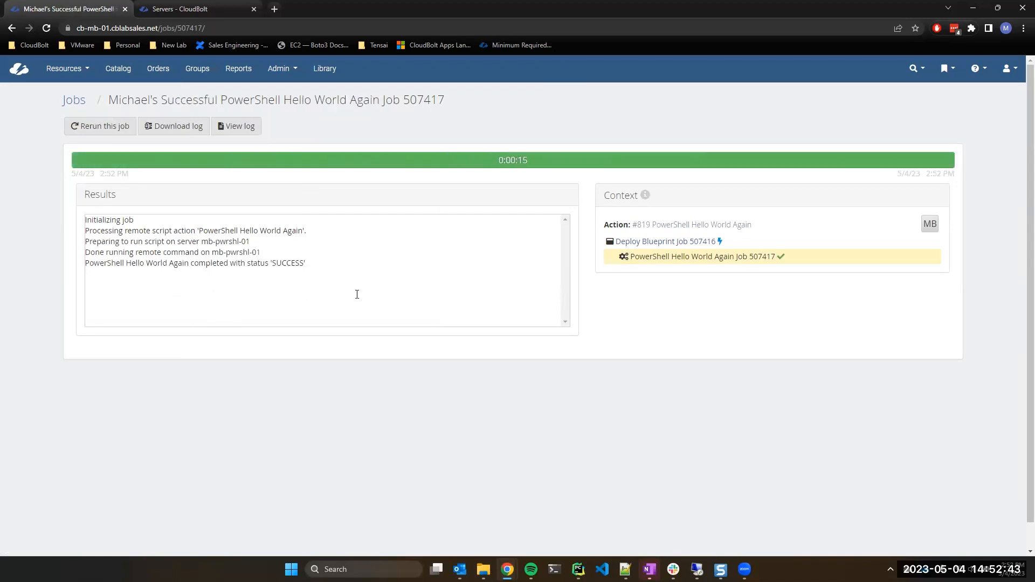
pyautogui.click(46, 25)
pyautogui.click(11, 28)
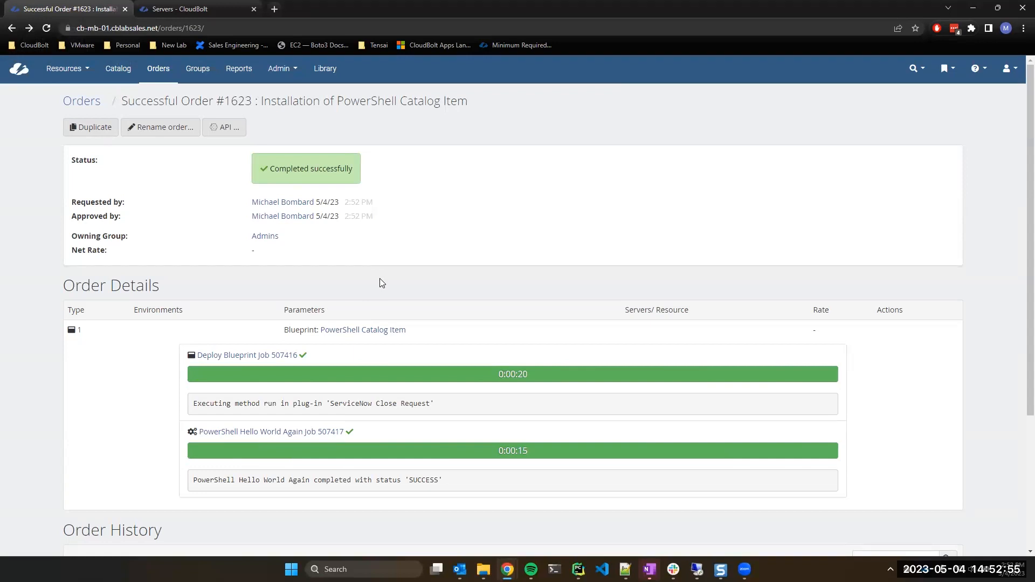
pyautogui.click(372, 331)
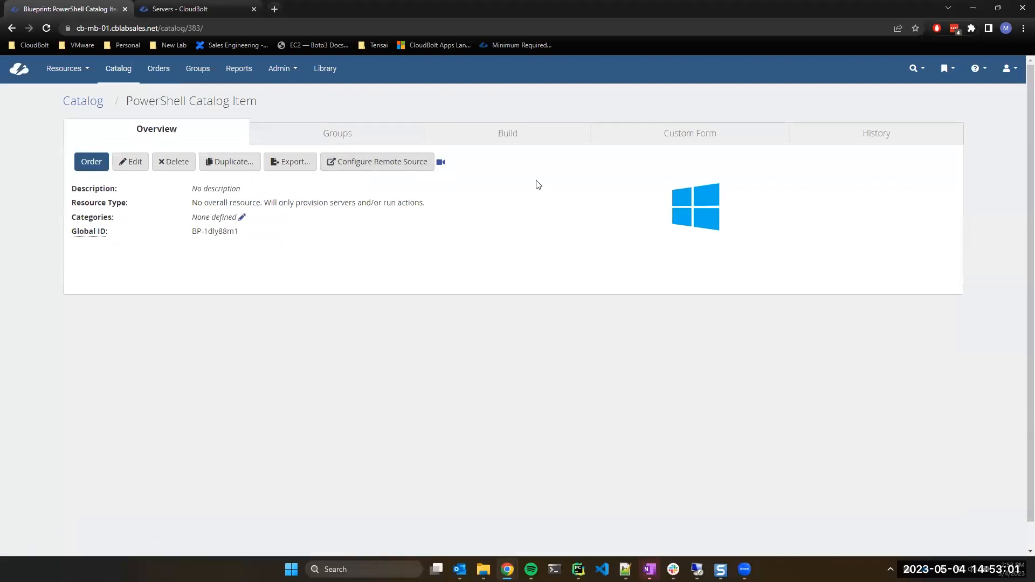
# From the PowerShell Catalog Item's Build tab, open the PowerShell Hello World Again script action.
pyautogui.click(499, 135)
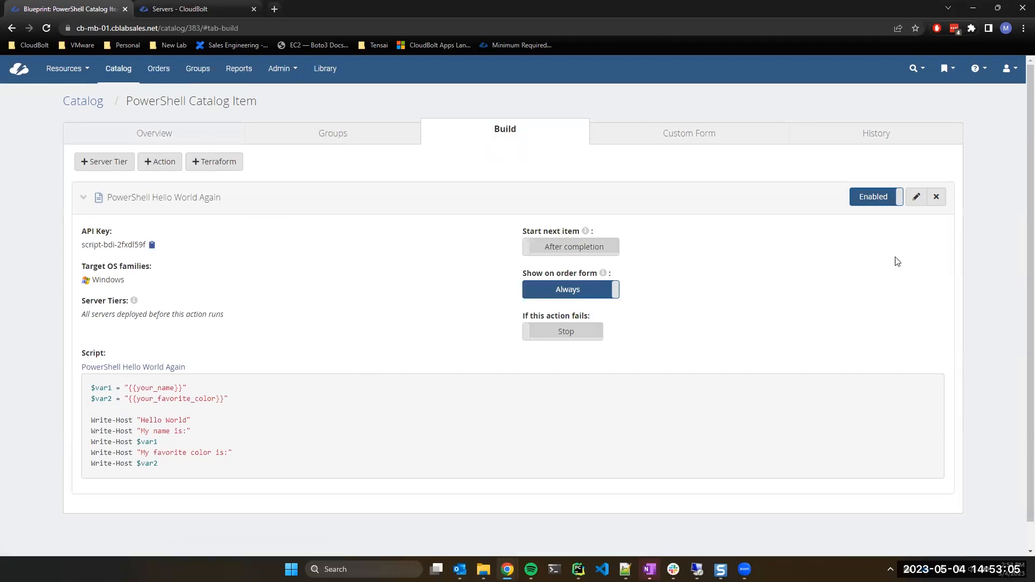
pyautogui.click(916, 199)
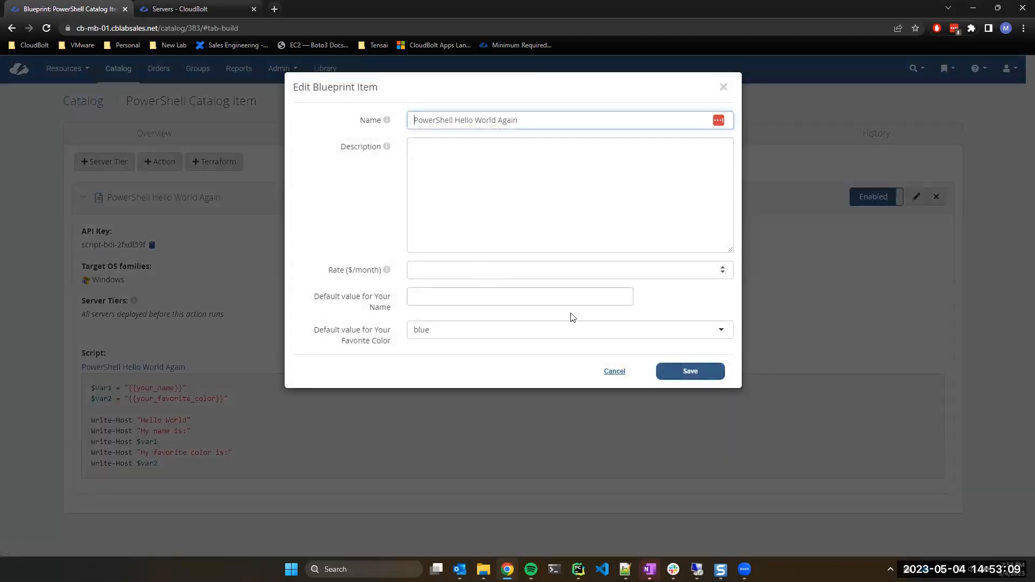
pyautogui.click(617, 370)
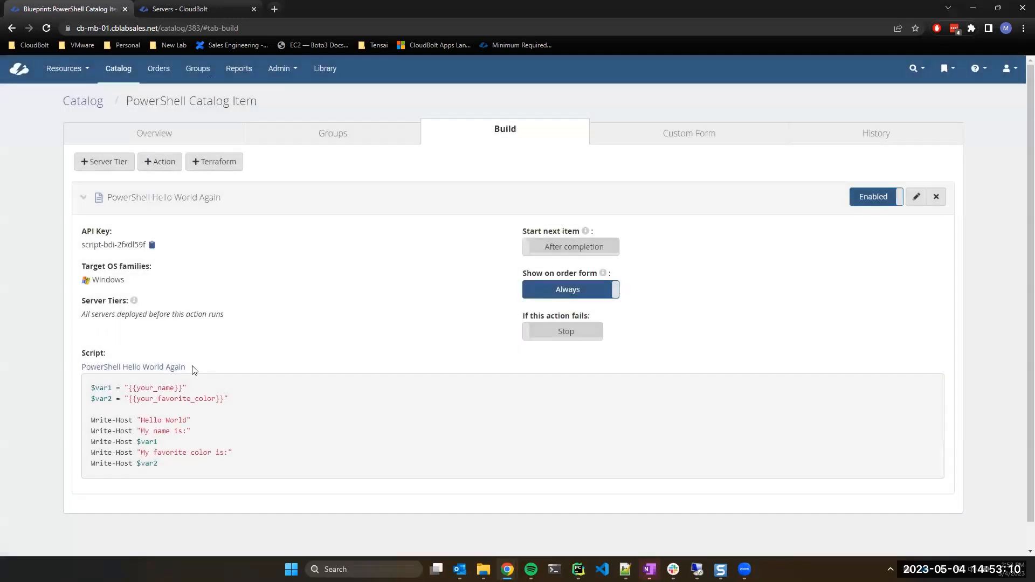
pyautogui.click(141, 368)
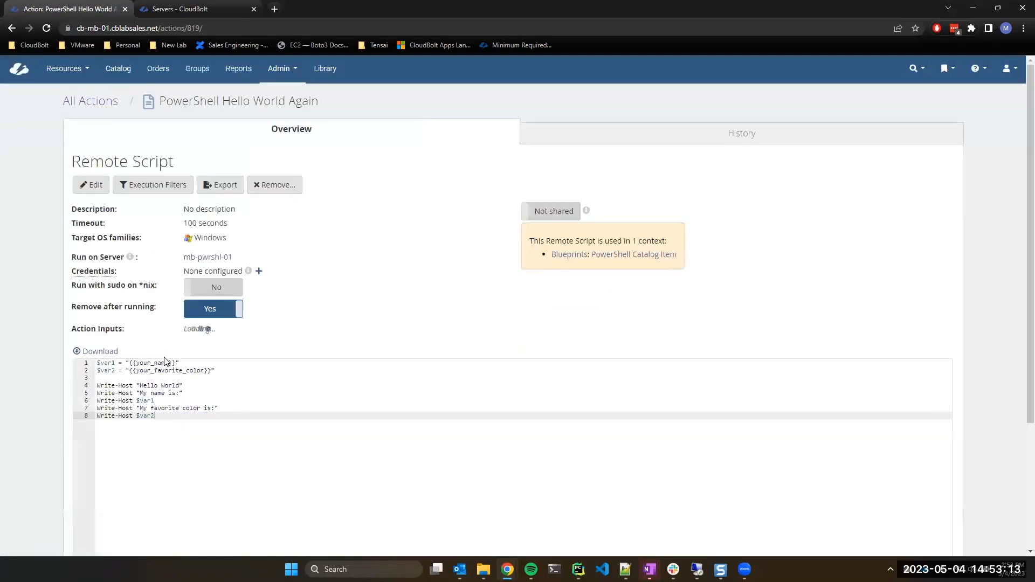
# Change Write-Host to Write-Console on line 4 of the script.
pyautogui.moveTo(133, 413); pyautogui.dragTo(119, 414)
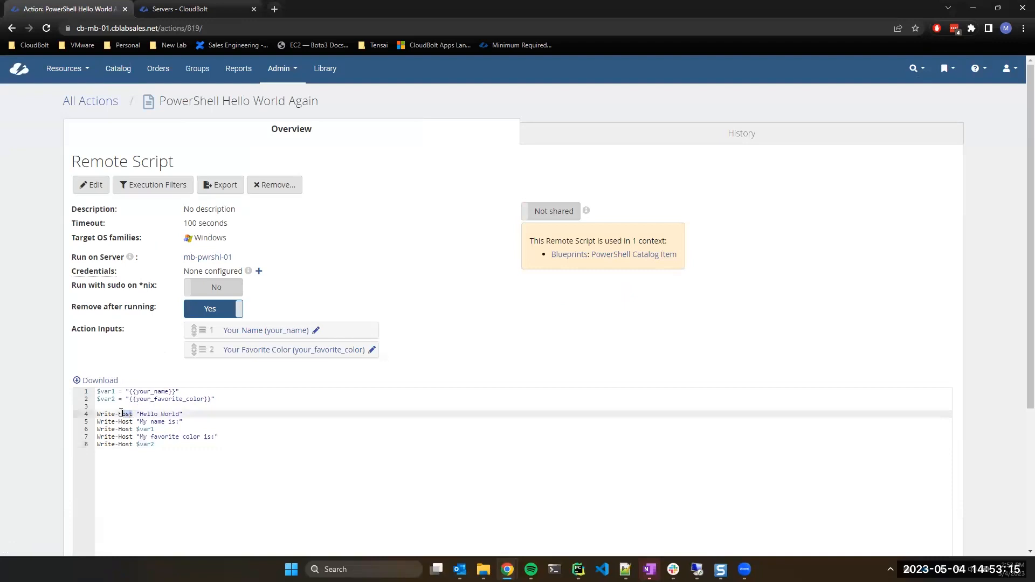
pyautogui.write('Console')
pyautogui.moveTo(144, 414); pyautogui.dragTo(96, 414)
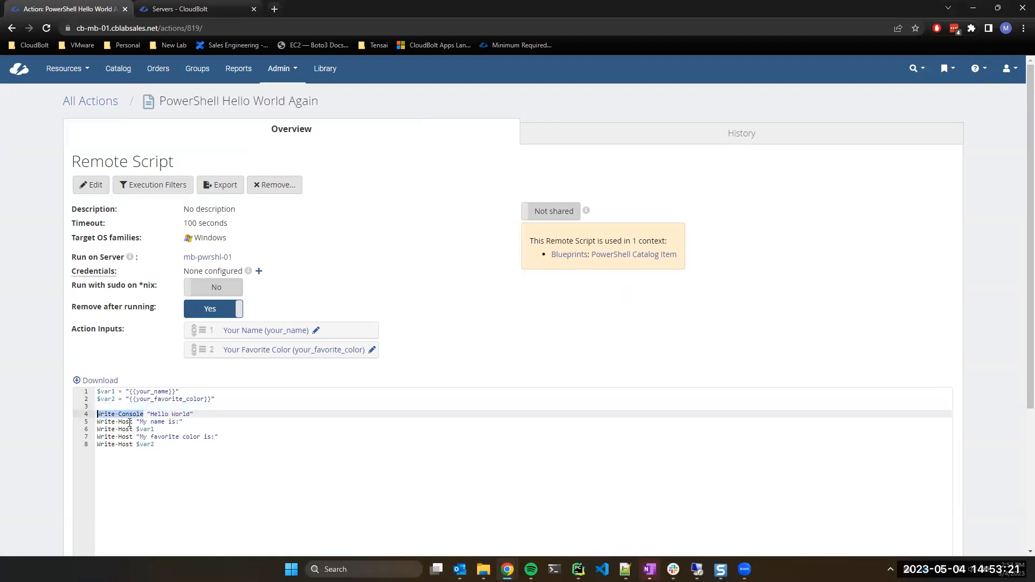
pyautogui.click(142, 423)
# Replace Host with Console on lines 5 through 8, making every line use Write-Console.
pyautogui.doubleClick(131, 414)
pyautogui.hotkey('ctrl', 'c')
pyautogui.doubleClick(124, 422)
pyautogui.hotkey('ctrl', 'v')
pyautogui.doubleClick(123, 430)
pyautogui.hotkey('ctrl', 'v')
pyautogui.doubleClick(125, 438)
pyautogui.hotkey('ctrl', 'v')
pyautogui.doubleClick(124, 445)
pyautogui.hotkey('ctrl', 'v')
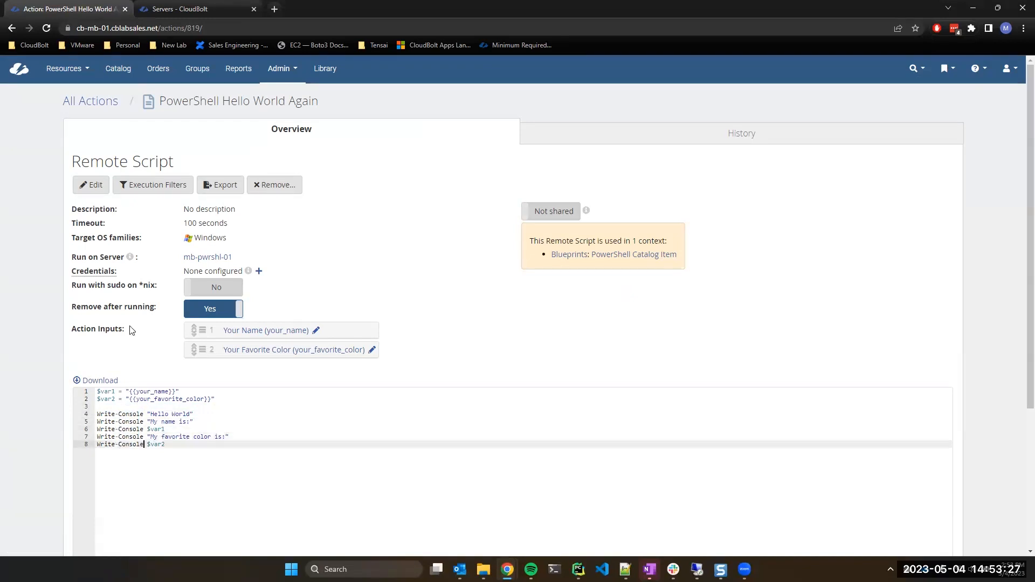
# Return to the PowerShell Catalog Item blueprint's Build tab.
pyautogui.scroll(-4, 144, 353)
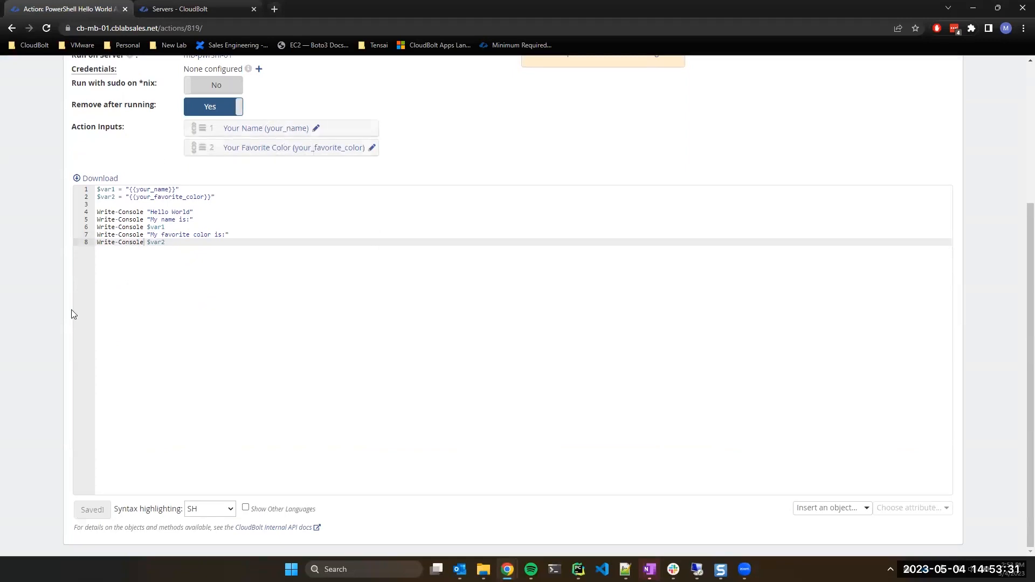
pyautogui.scroll(4, 380, 256)
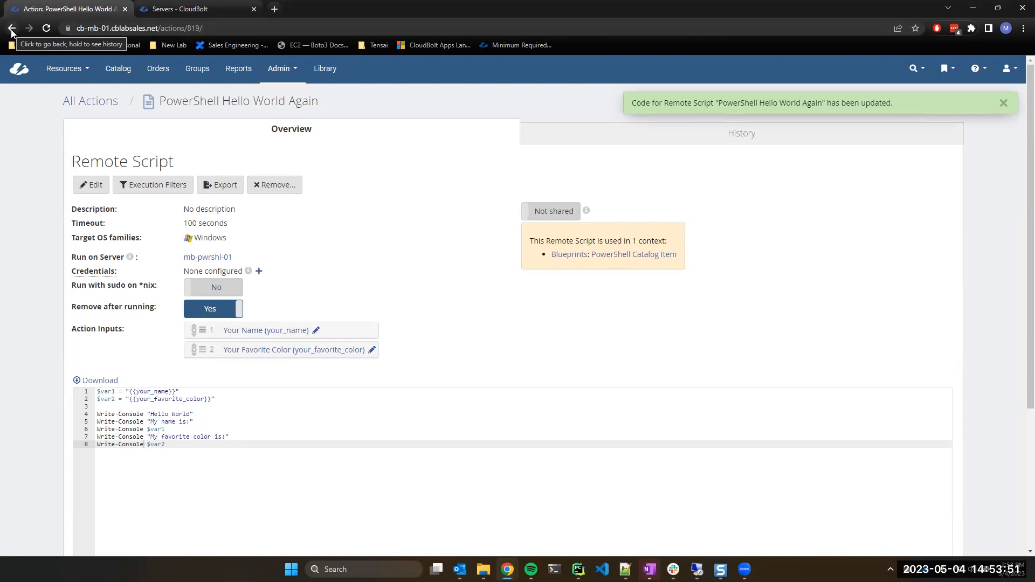
pyautogui.scroll(-4, 2, 120)
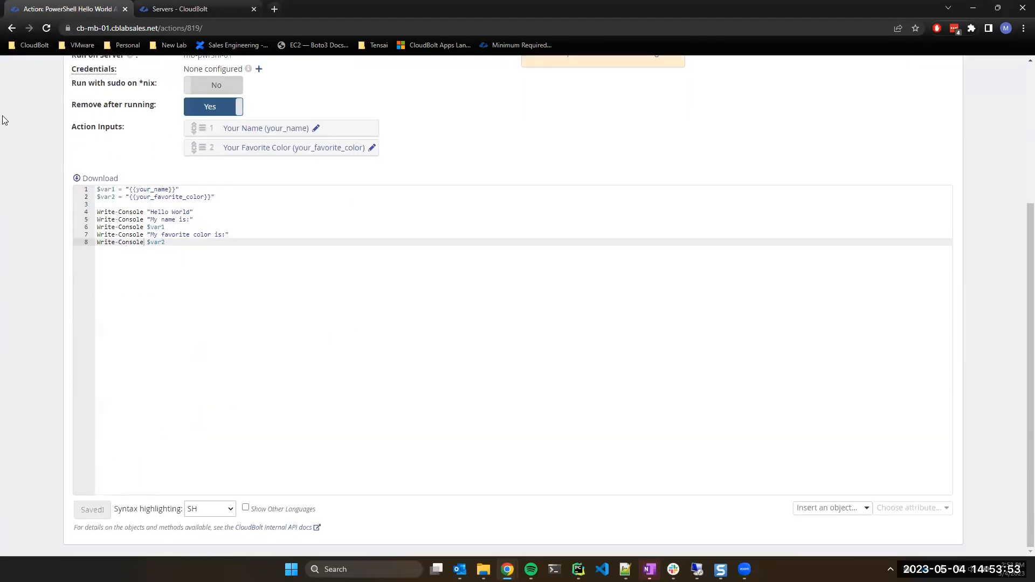
pyautogui.click(12, 28)
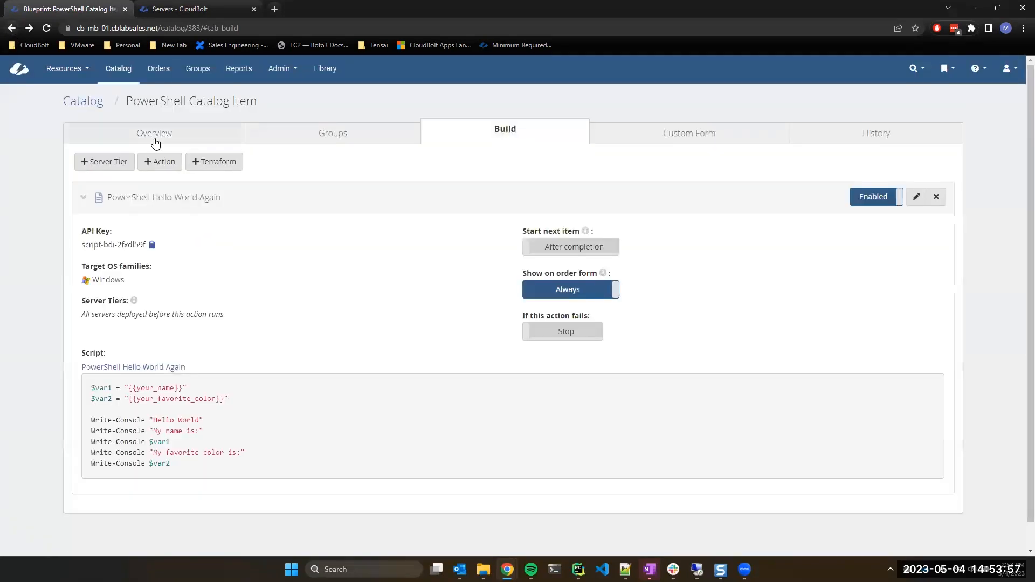
# Start ordering the PowerShell Catalog Item, entering a name and choosing red as favourite colour.
pyautogui.click(154, 136)
pyautogui.click(91, 163)
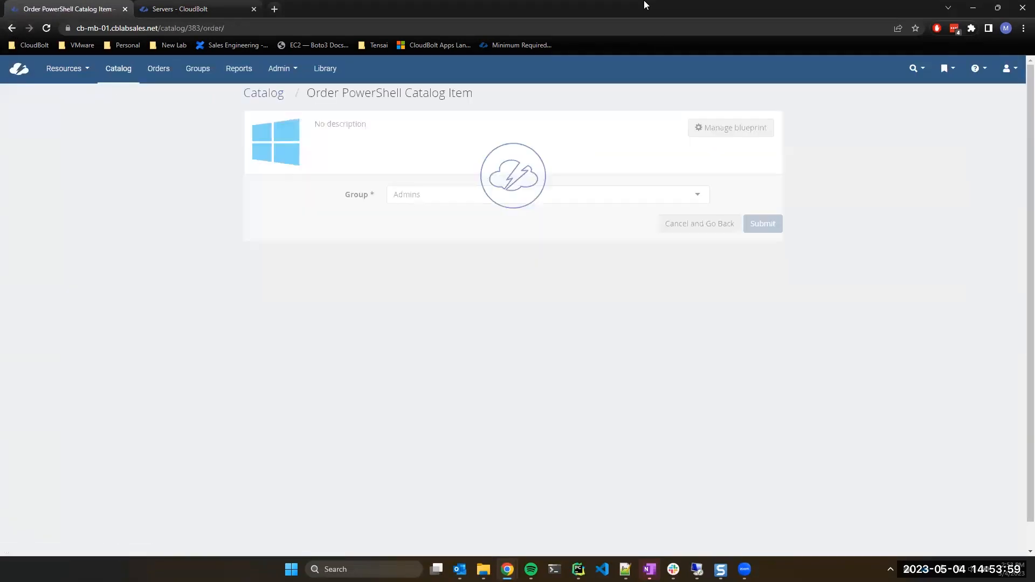
pyautogui.click(436, 275)
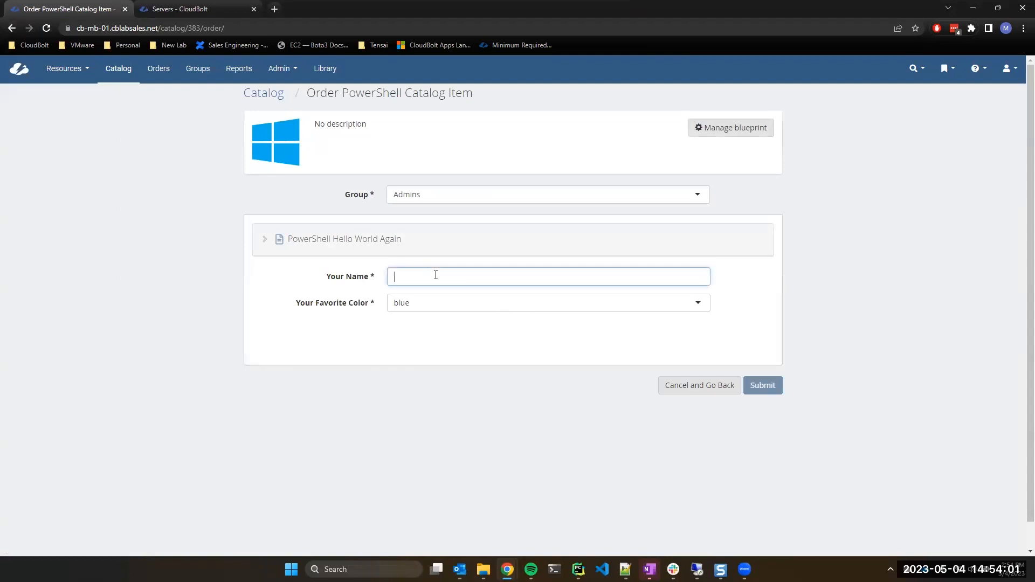
pyautogui.write('Mike')
pyautogui.press('Tab')
pyautogui.click(423, 302)
pyautogui.click(406, 351)
# Submit the order and open job 507419, highlighting the unrecognized Write-Console error.
pyautogui.click(770, 391)
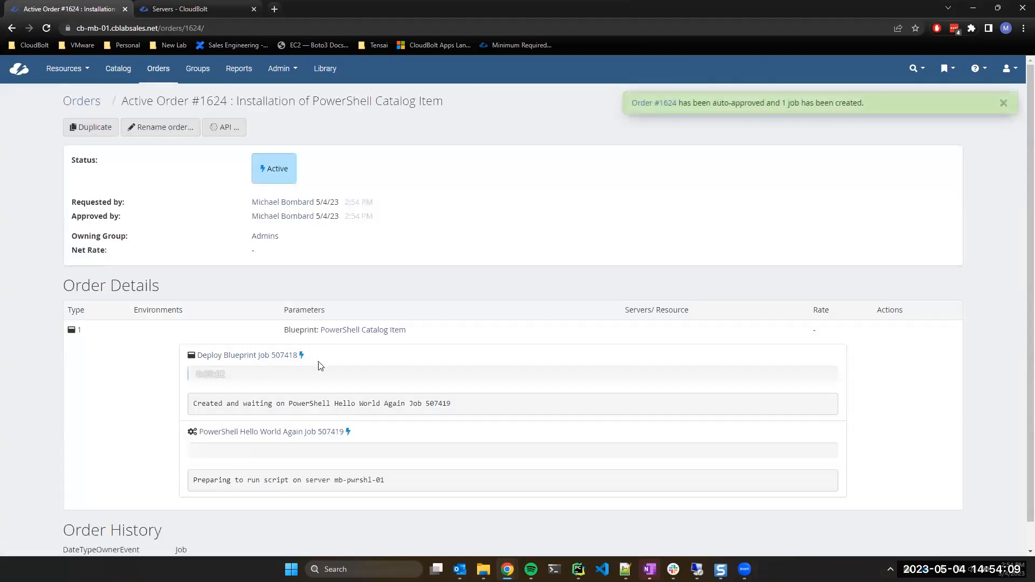
pyautogui.click(240, 434)
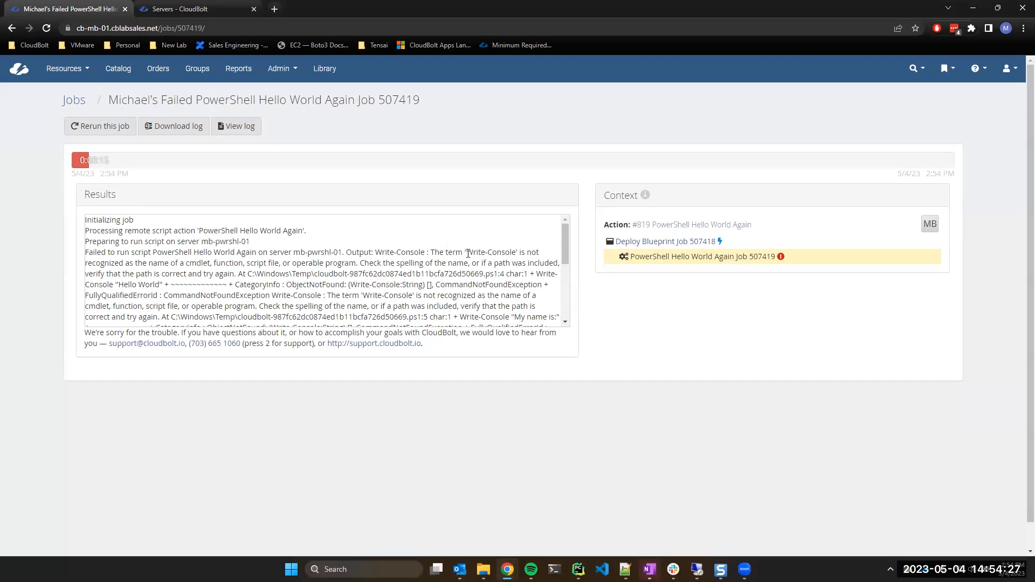
pyautogui.moveTo(468, 253); pyautogui.dragTo(513, 253)
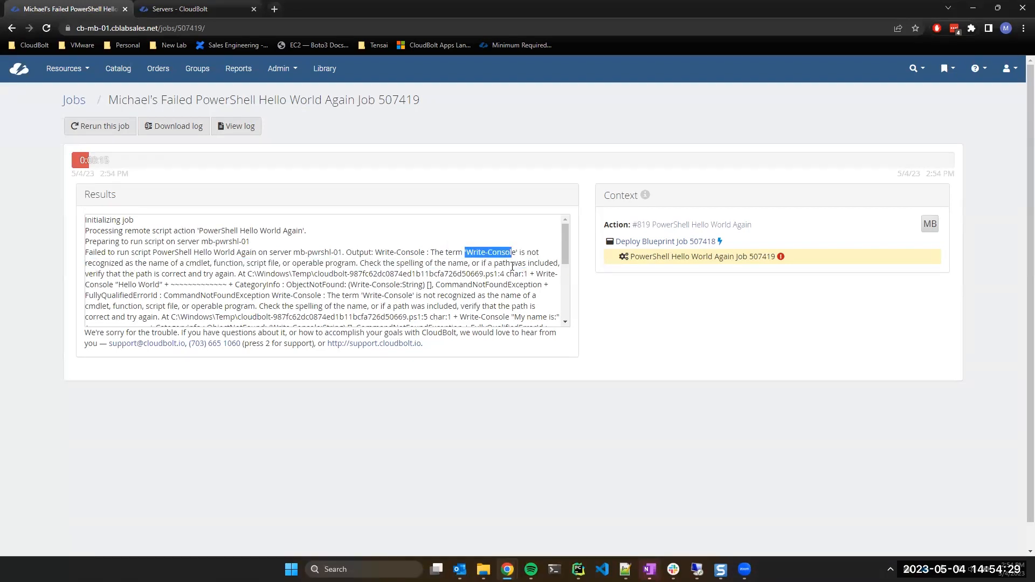
# Navigate back from job 507419 to the PowerShell Catalog Item blueprint overview.
pyautogui.click(508, 256)
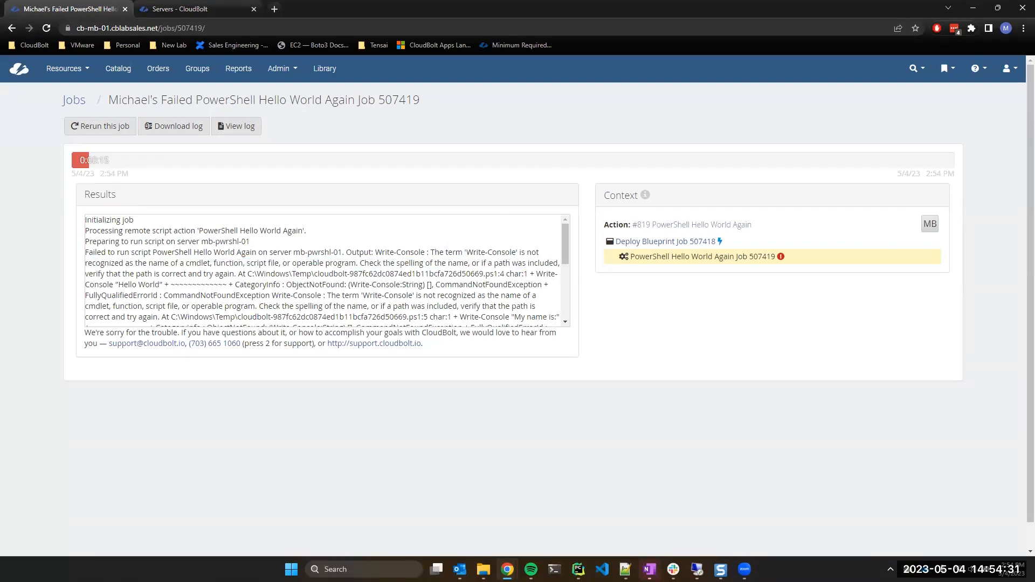
pyautogui.click(11, 28)
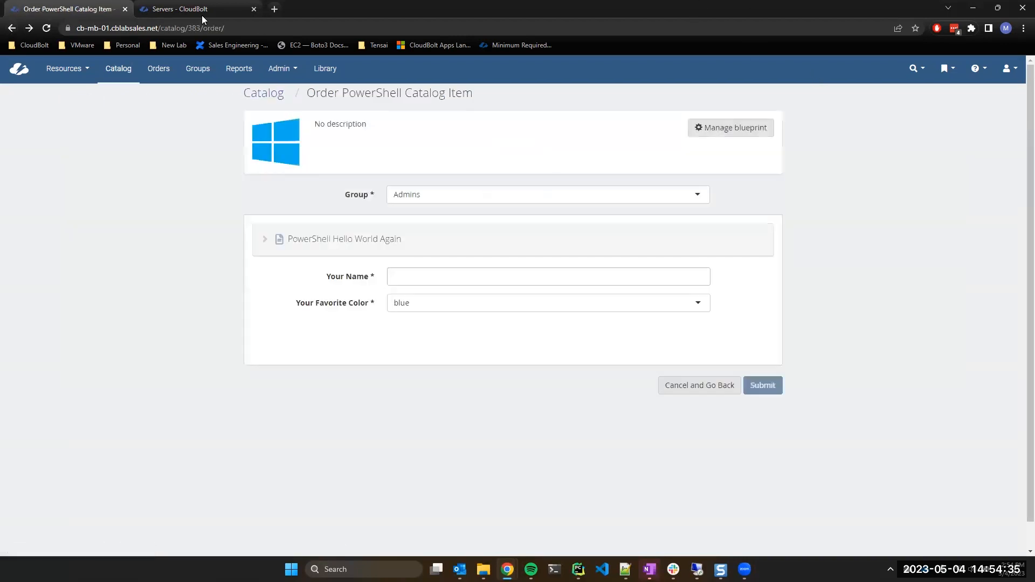
pyautogui.click(11, 30)
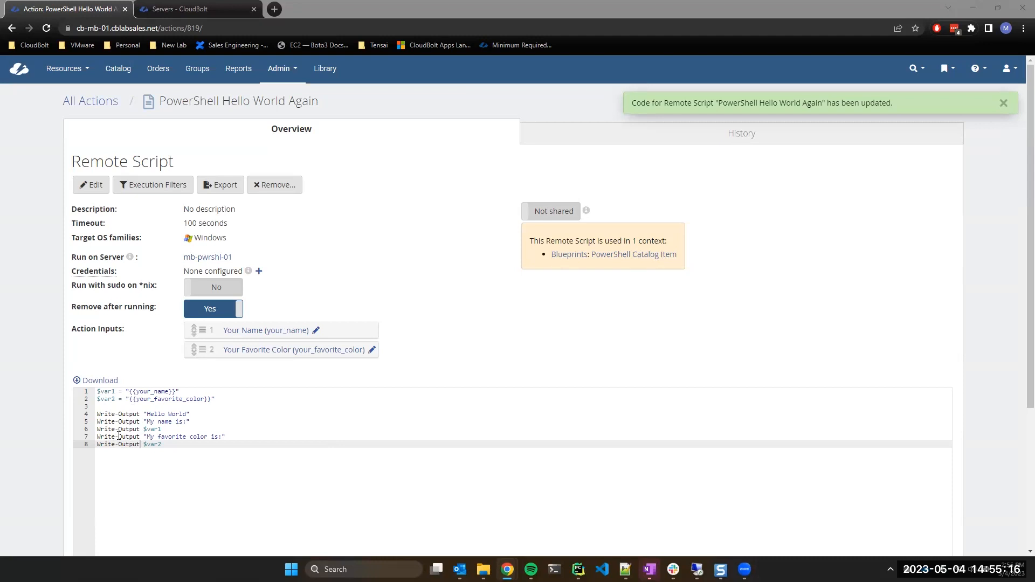
pyautogui.click(12, 30)
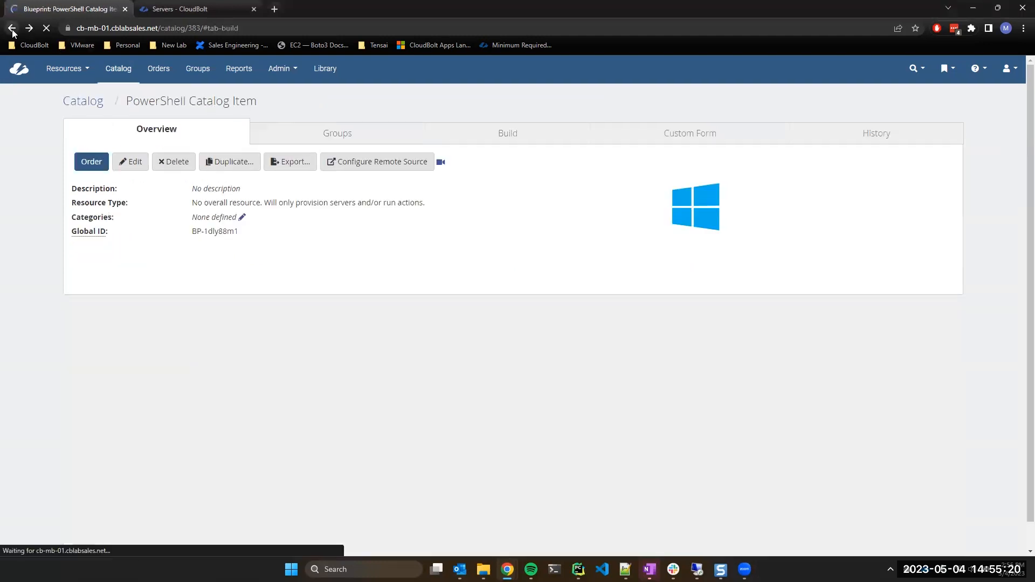
# Start a new PowerShell Catalog Item order, entering the name and choosing yellow as favourite colour.
pyautogui.click(93, 168)
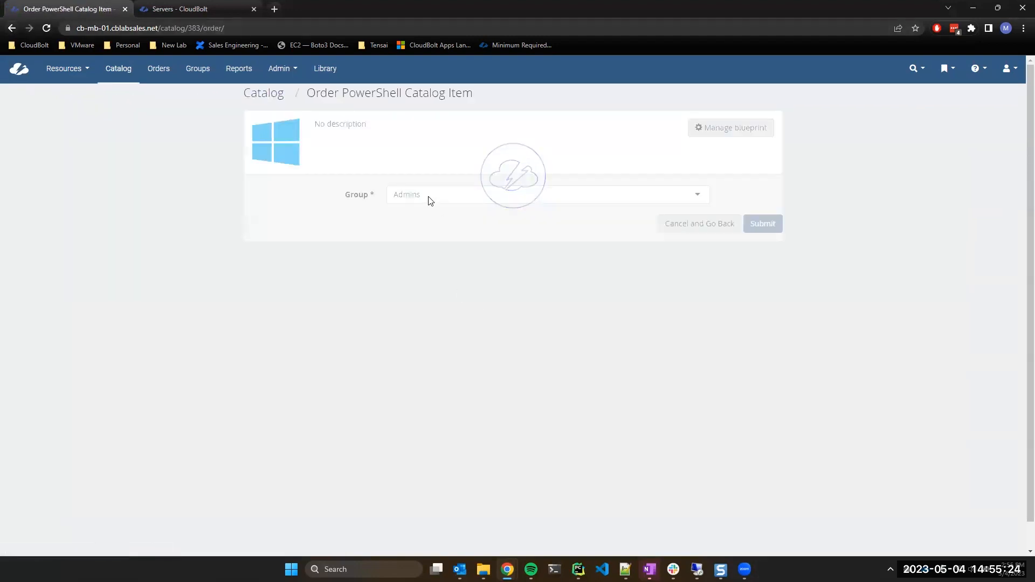
pyautogui.click(431, 270)
pyautogui.write('Mike')
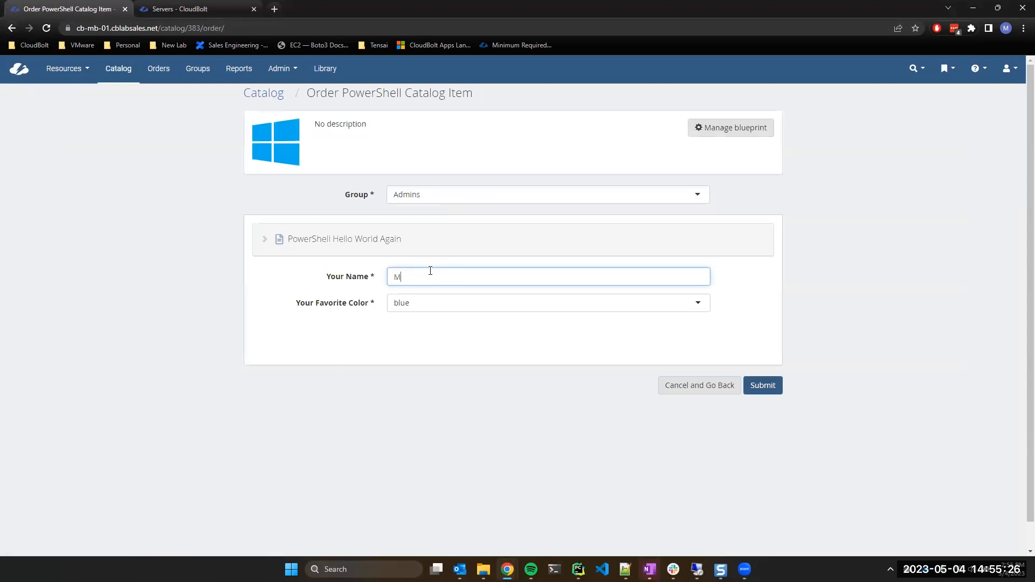
pyautogui.click(438, 303)
pyautogui.click(420, 369)
# Submit the order and reveal job 507422's remote command output.
pyautogui.click(756, 389)
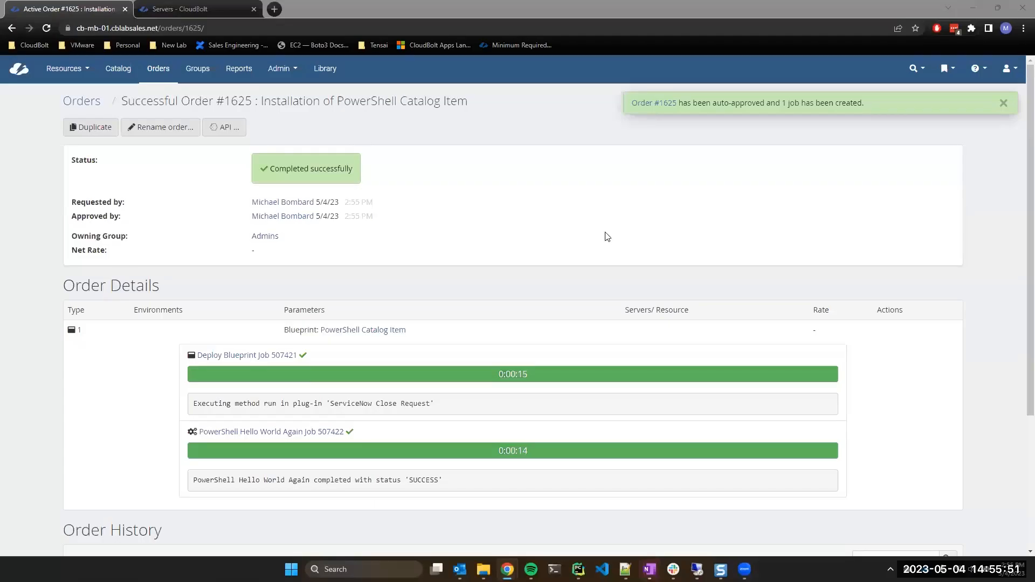
pyautogui.click(213, 433)
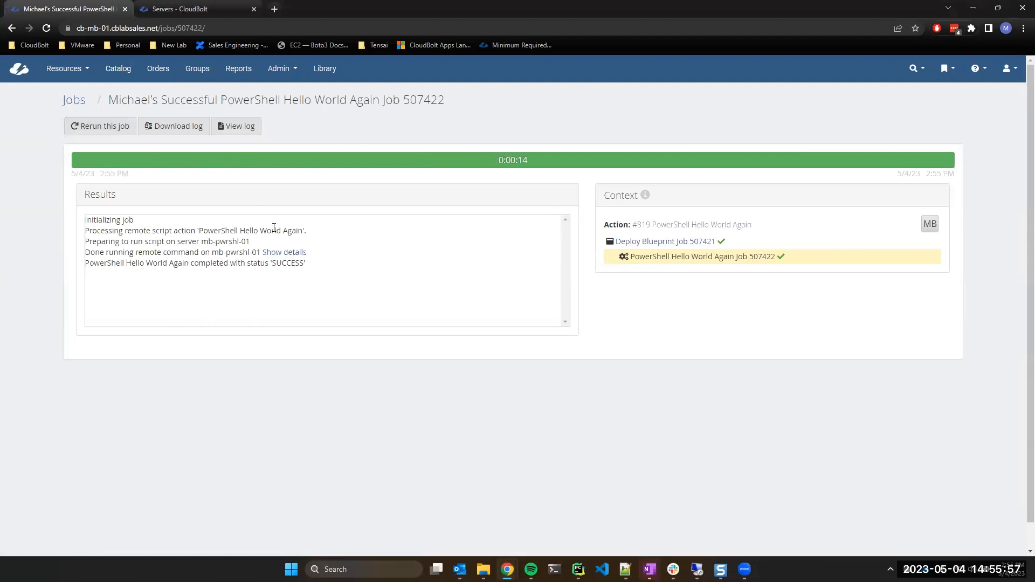
pyautogui.click(278, 256)
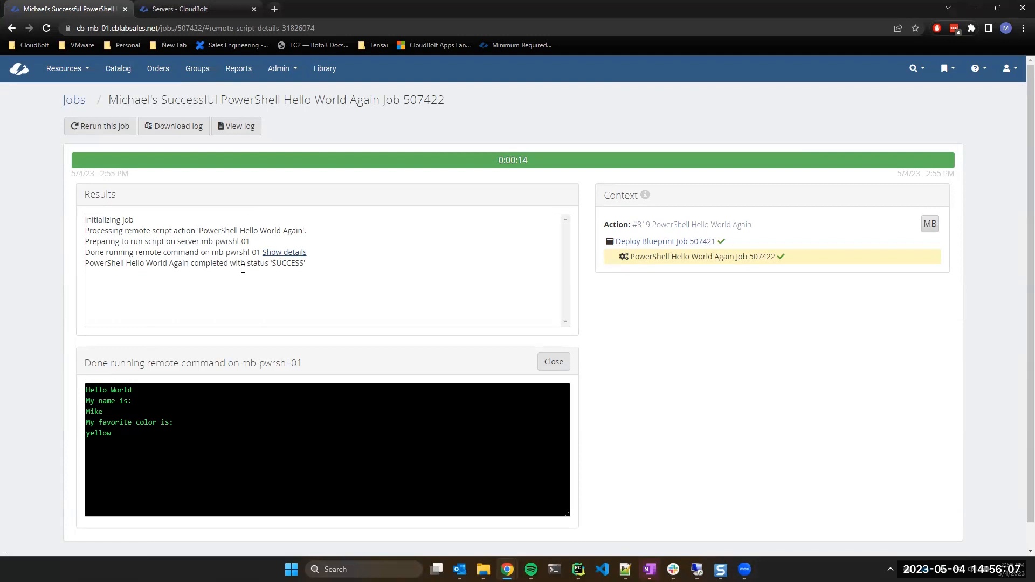
# Review job 507422's output lines showing Hello World, the entered name and yellow.
pyautogui.moveTo(86, 387)
pyautogui.mouseDown()
pyautogui.moveTo(120, 442)
pyautogui.moveTo(86, 408)
pyautogui.moveTo(95, 425)
pyautogui.moveTo(84, 395)
pyautogui.mouseUp()
pyautogui.click(120, 441)
pyautogui.click(120, 439)
pyautogui.click(124, 435)
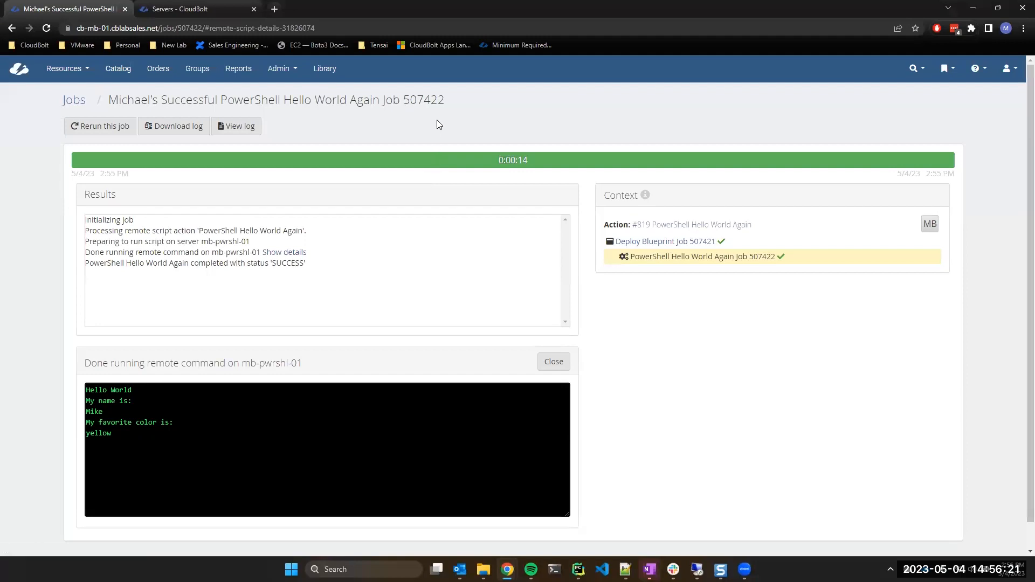
pyautogui.click(291, 70)
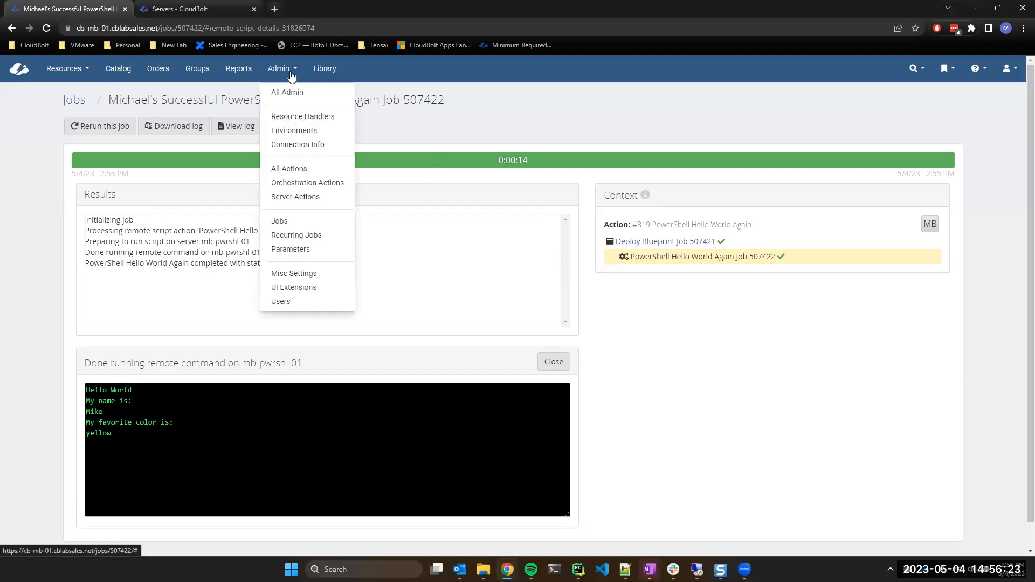
# Go to Server Actions and expand Add User to Local Admins to show its code.
pyautogui.click(288, 199)
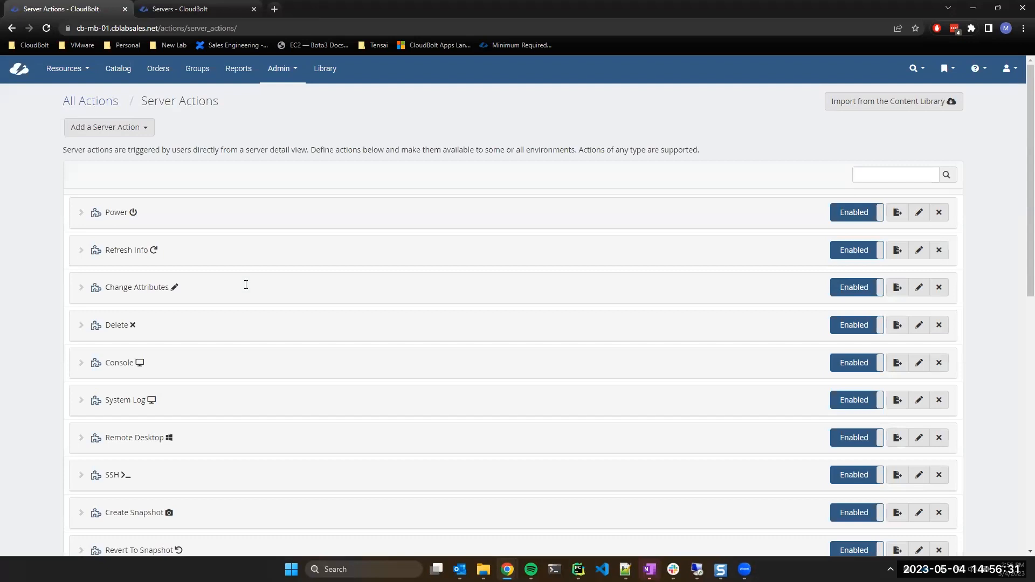
pyautogui.scroll(-4, 259, 307)
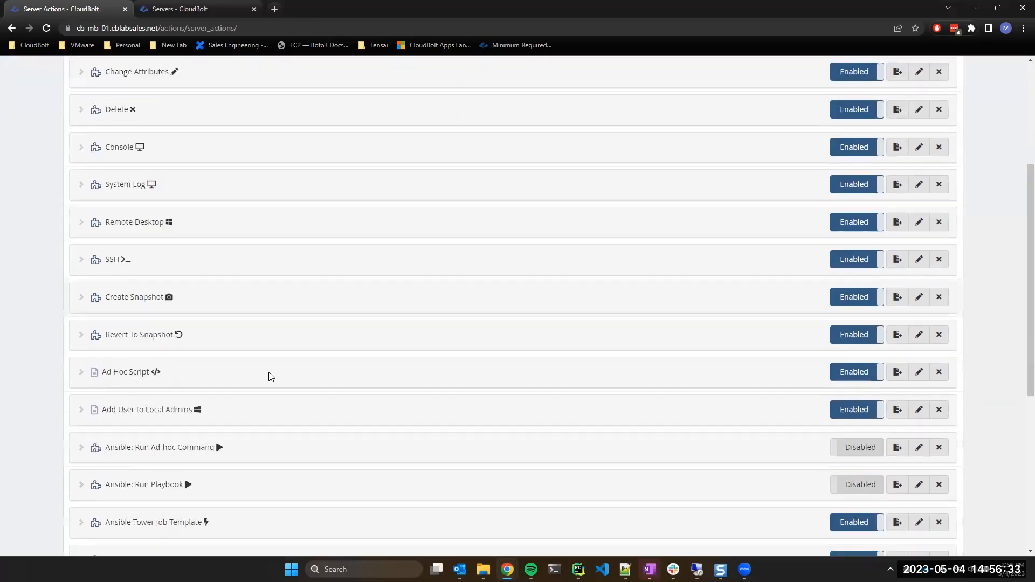
pyautogui.click(133, 417)
pyautogui.scroll(-3, 348, 437)
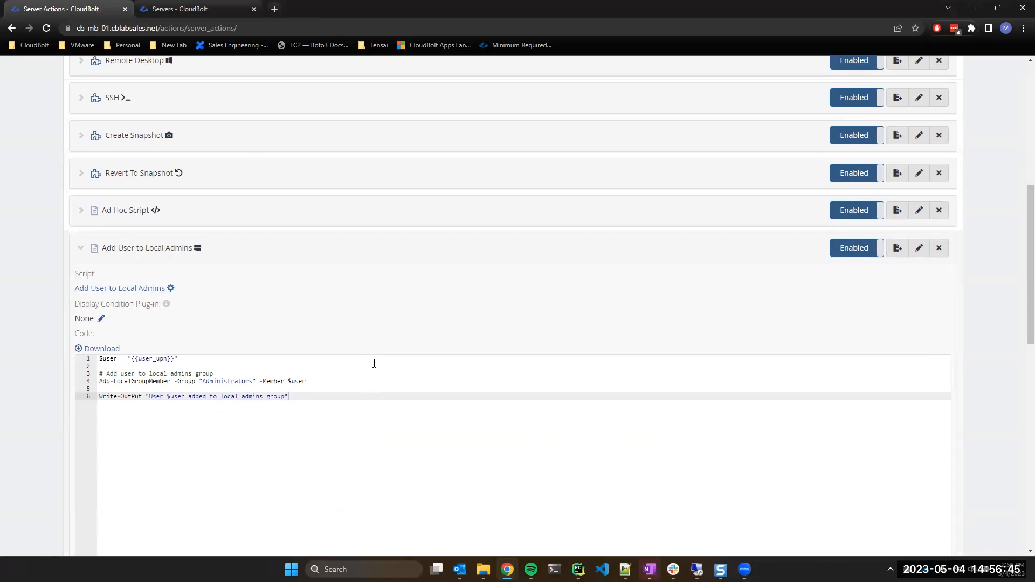
# Examine line 4's Add-LocalGroupMember command and its Administrators group name.
pyautogui.moveTo(314, 383); pyautogui.dragTo(215, 395)
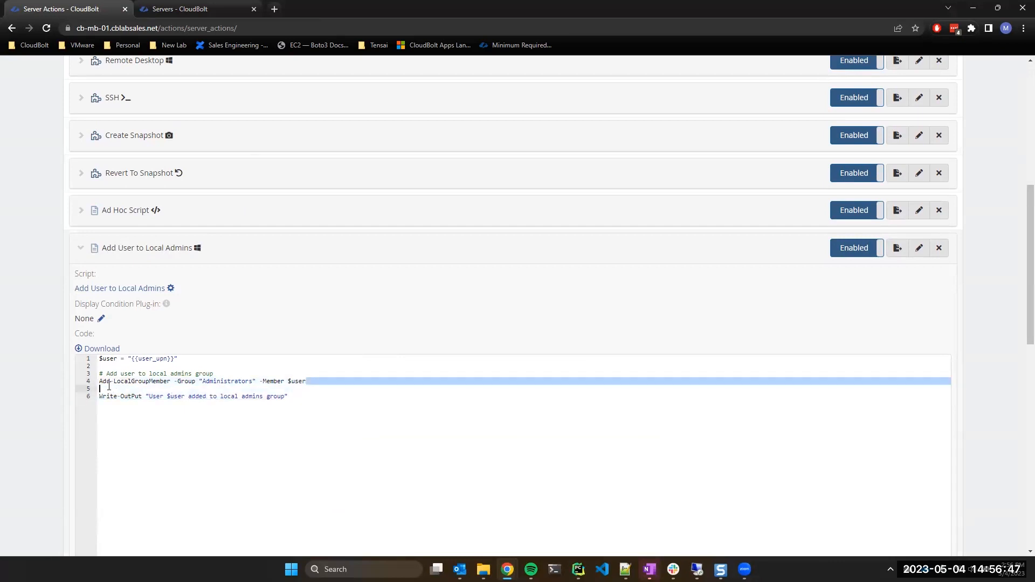
pyautogui.moveTo(109, 386); pyautogui.dragTo(99, 383)
pyautogui.click(135, 390)
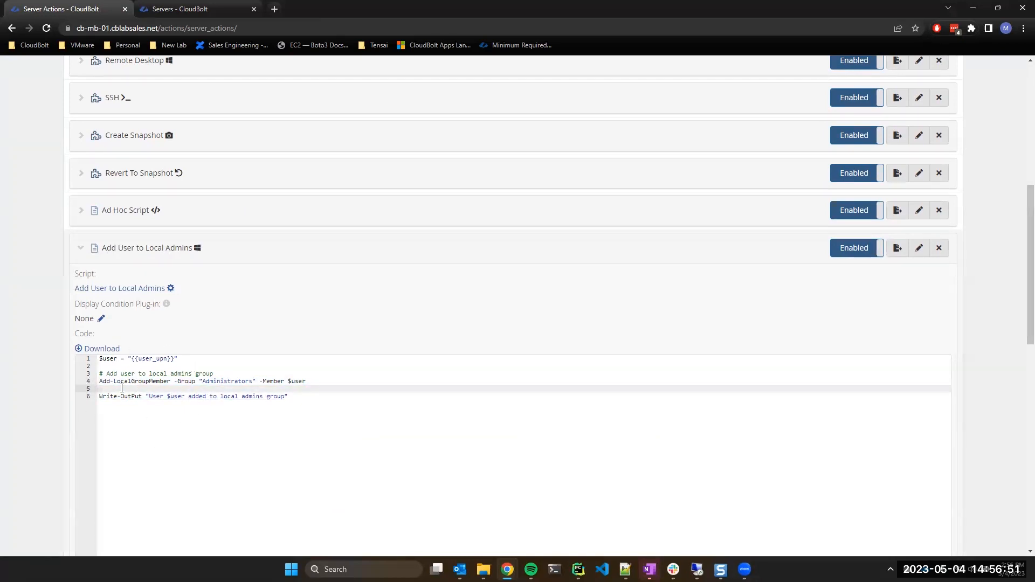
pyautogui.doubleClick(141, 381)
pyautogui.click(202, 381)
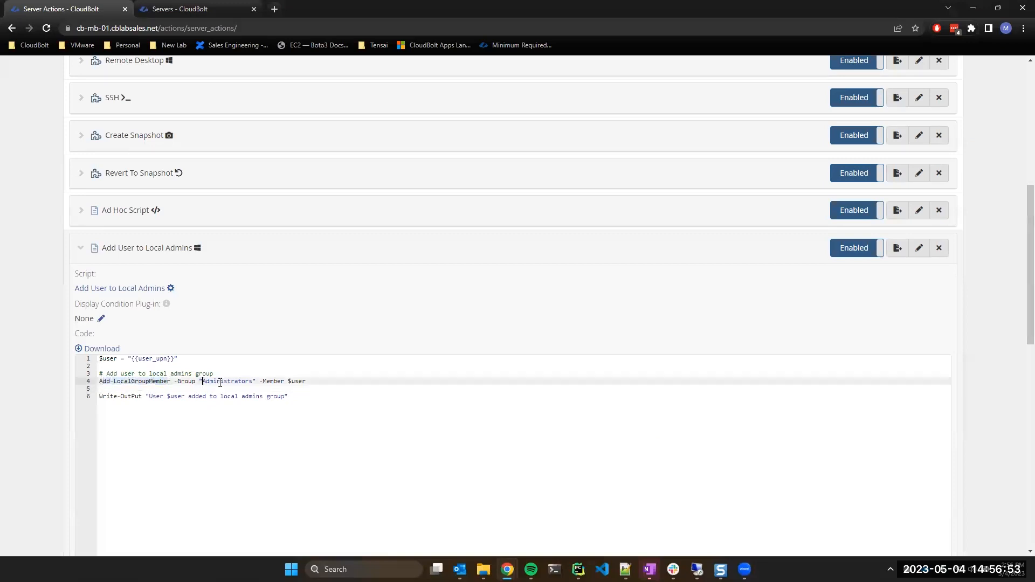
pyautogui.moveTo(201, 381); pyautogui.dragTo(256, 381)
pyautogui.click(256, 381)
pyautogui.click(213, 381)
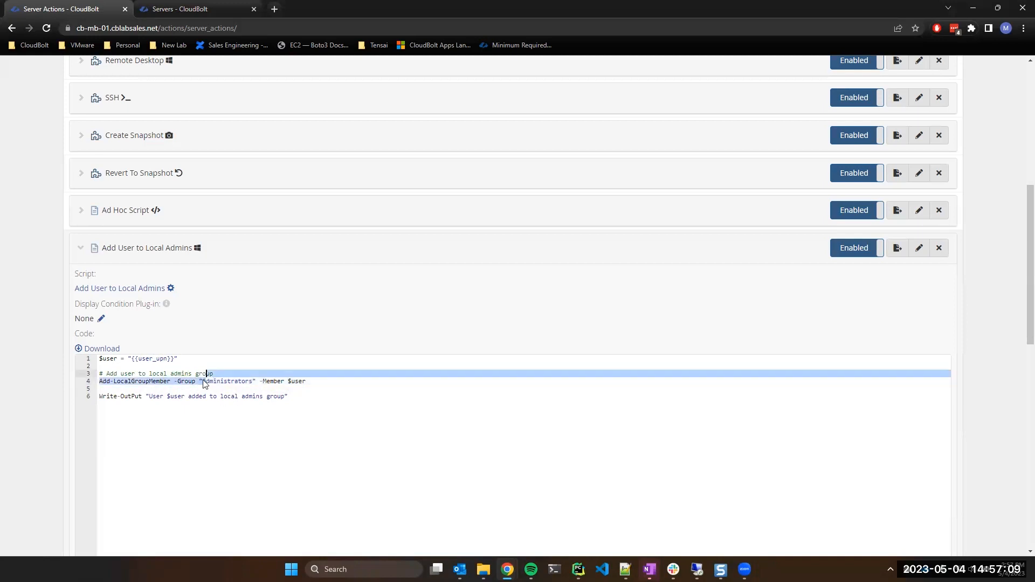
# Recheck the Administrators spelling and the Write-OutPut line 6, then open the script's page.
pyautogui.moveTo(203, 381); pyautogui.dragTo(253, 382)
pyautogui.click(242, 381)
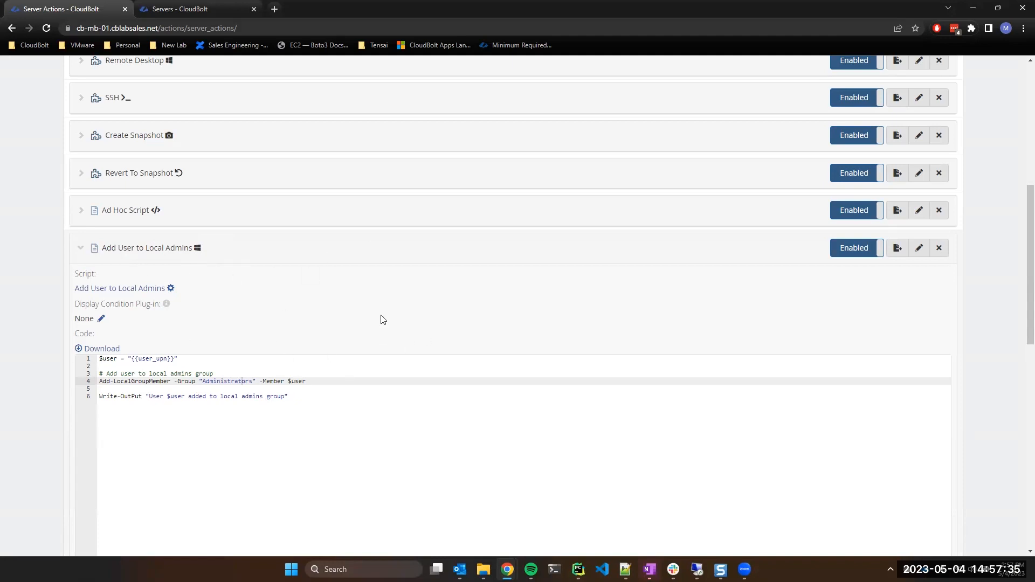
pyautogui.click(308, 397)
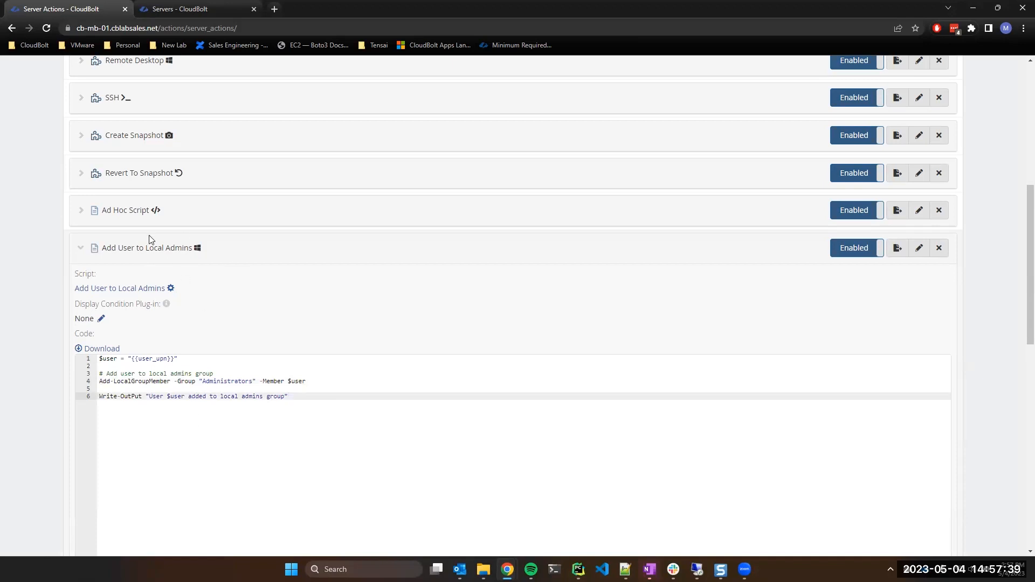
pyautogui.scroll(1, 220, 305)
pyautogui.scroll(-1, 220, 308)
pyautogui.click(117, 291)
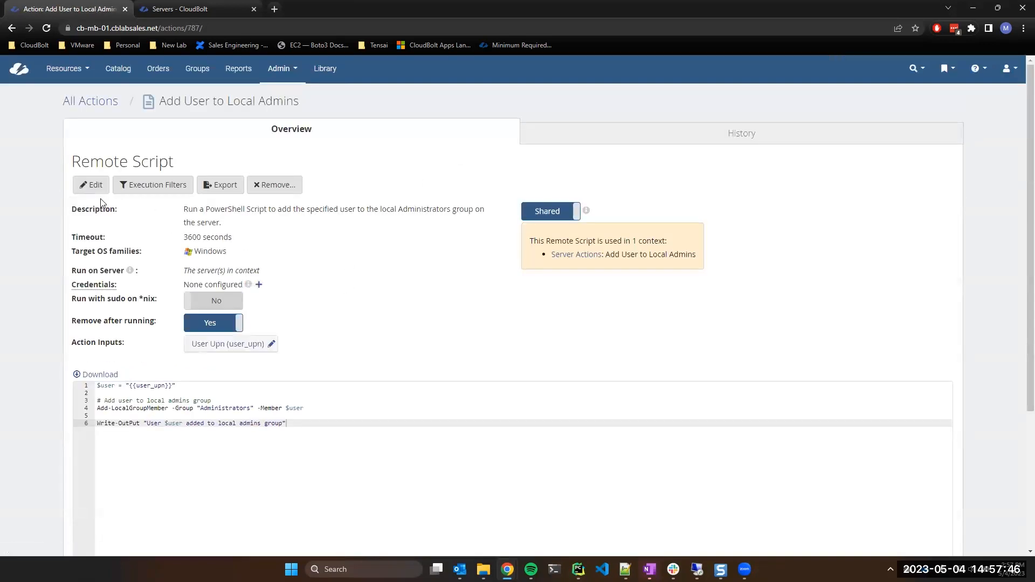
# Open and close the script's edit settings, reviewing its code and Run on Server value.
pyautogui.click(98, 187)
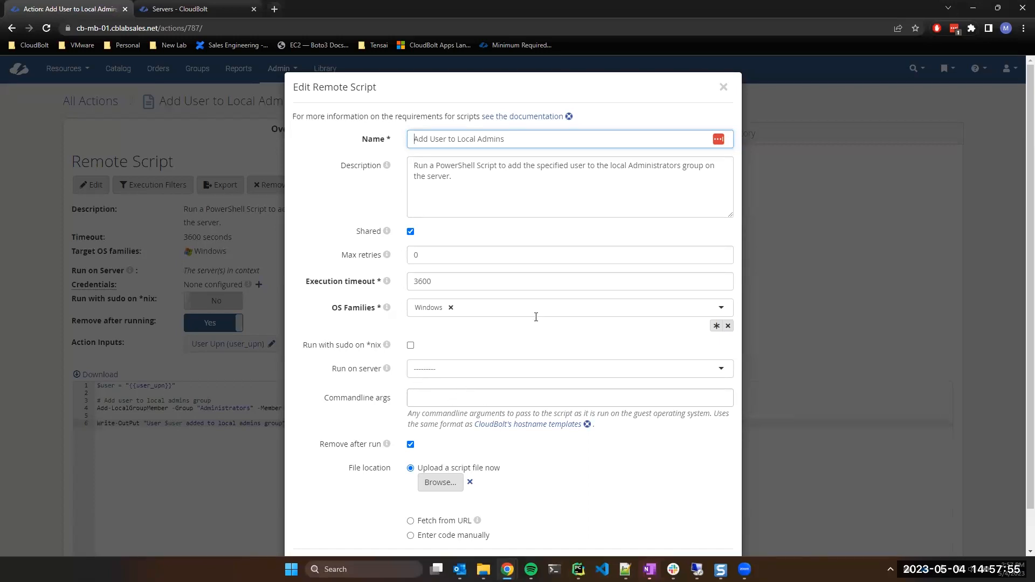
pyautogui.click(724, 85)
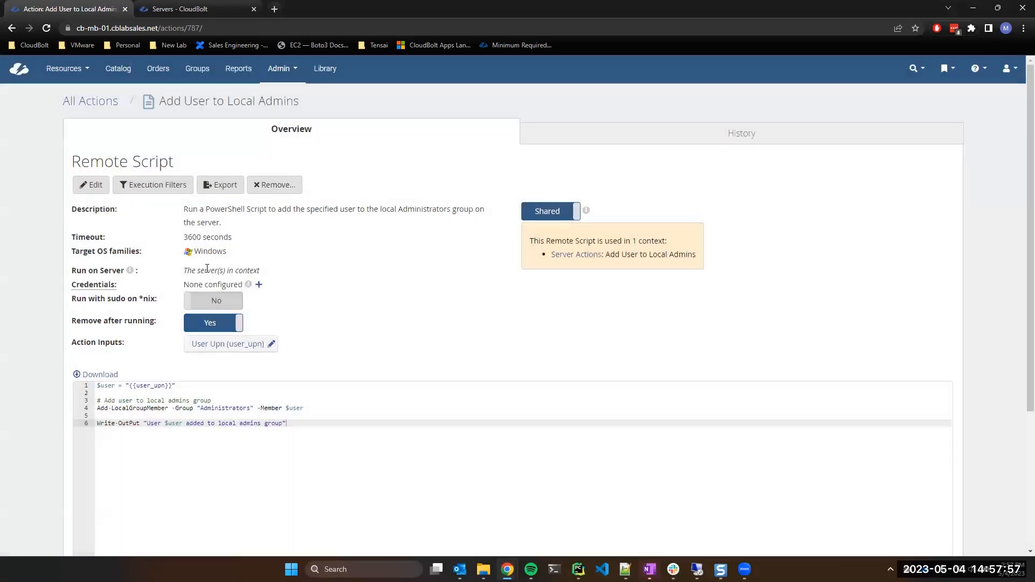
pyautogui.moveTo(98, 408); pyautogui.dragTo(323, 414)
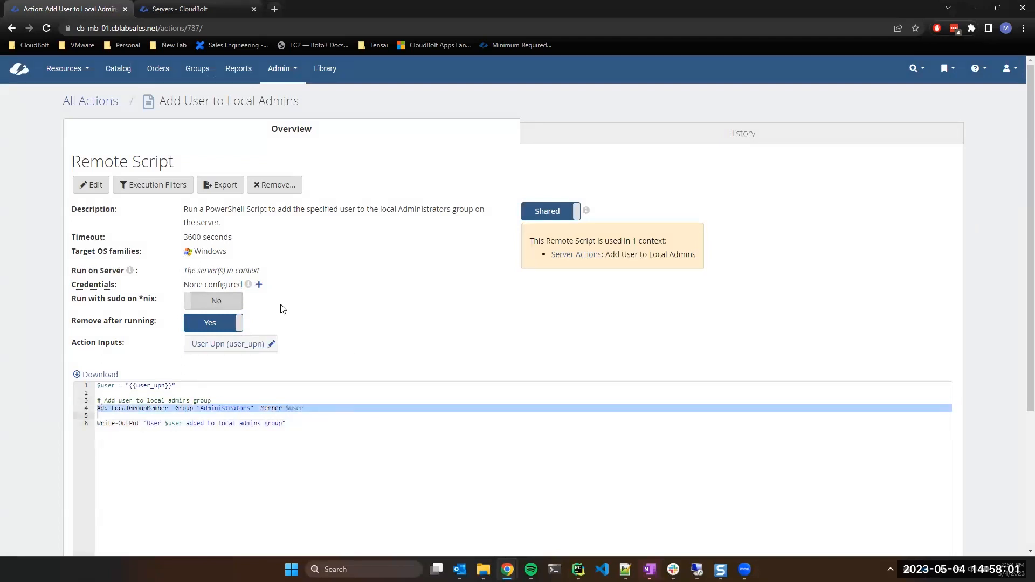
pyautogui.moveTo(184, 270); pyautogui.dragTo(278, 273)
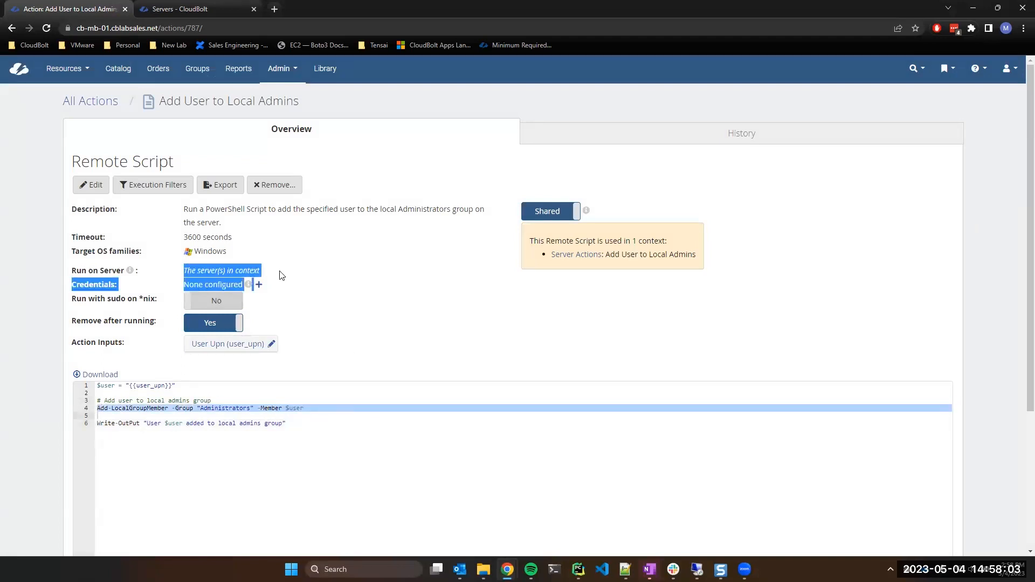
pyautogui.click(307, 274)
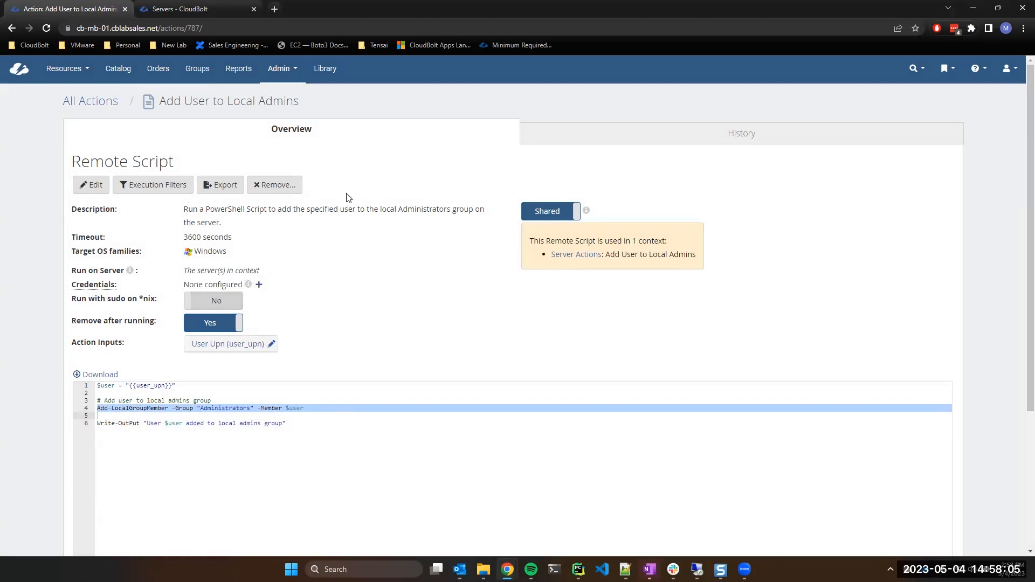
# Insert an empty line 7 after the Write-OutPut line 6.
pyautogui.scroll(-4, 346, 323)
pyautogui.click(302, 232)
pyautogui.press('Return')
# Add line 7 using Write-OutPut to print "On server: {{server.hostname}}".
pyautogui.click(143, 228)
pyautogui.doubleClick(99, 227)
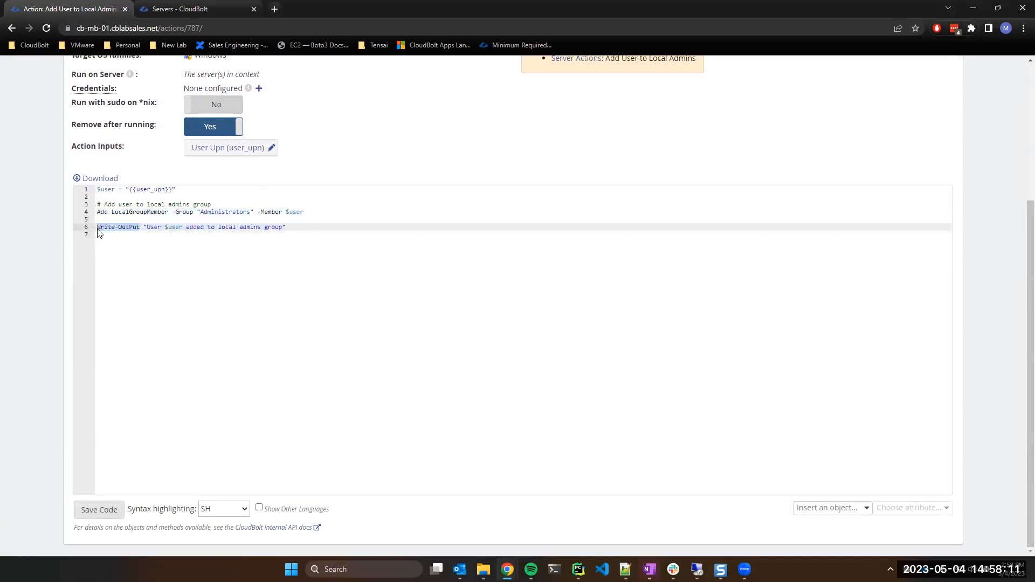
pyautogui.hotkey('ctrl', 'c')
pyautogui.click(103, 252)
pyautogui.hotkey('ctrl', 'v')
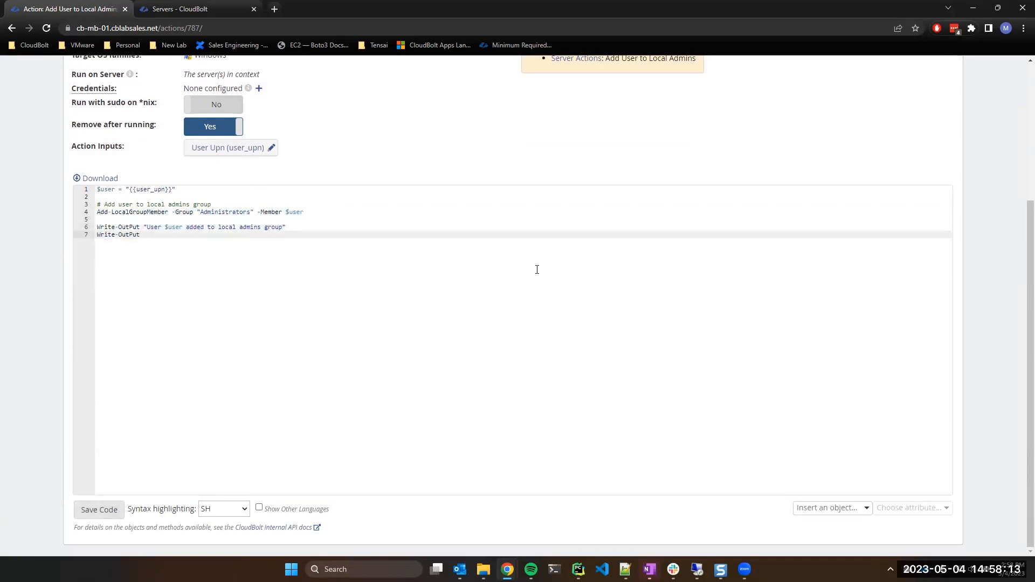
pyautogui.write('""')
pyautogui.write('On server')
pyautogui.write(': ')
pyautogui.write('{{server.ho')
pyautogui.write('stname')
pyautogui.write('}}')
# Check the {{server.hostname}} placeholder and the rest of line 7.
pyautogui.doubleClick(214, 234)
pyautogui.click(212, 235)
pyautogui.scroll(2, 267, 179)
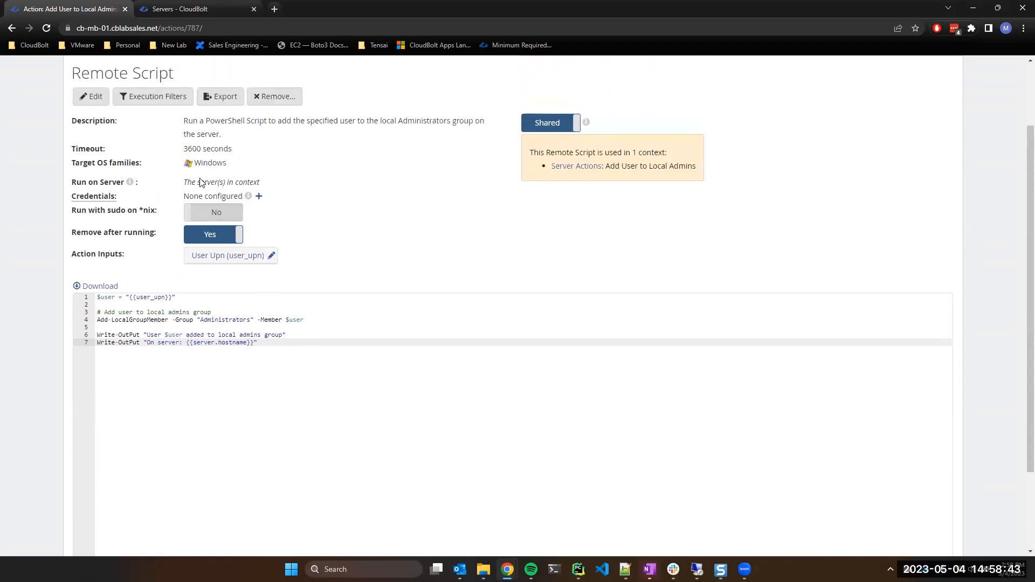
pyautogui.moveTo(190, 341); pyautogui.dragTo(214, 342)
pyautogui.moveTo(257, 343); pyautogui.dragTo(96, 344)
pyautogui.click(134, 343)
pyautogui.scroll(2, 298, 339)
pyautogui.scroll(-4, 280, 416)
# Save the updated script code and recheck the line 7 placeholder.
pyautogui.click(96, 505)
pyautogui.moveTo(187, 235); pyautogui.dragTo(261, 233)
pyautogui.click(248, 236)
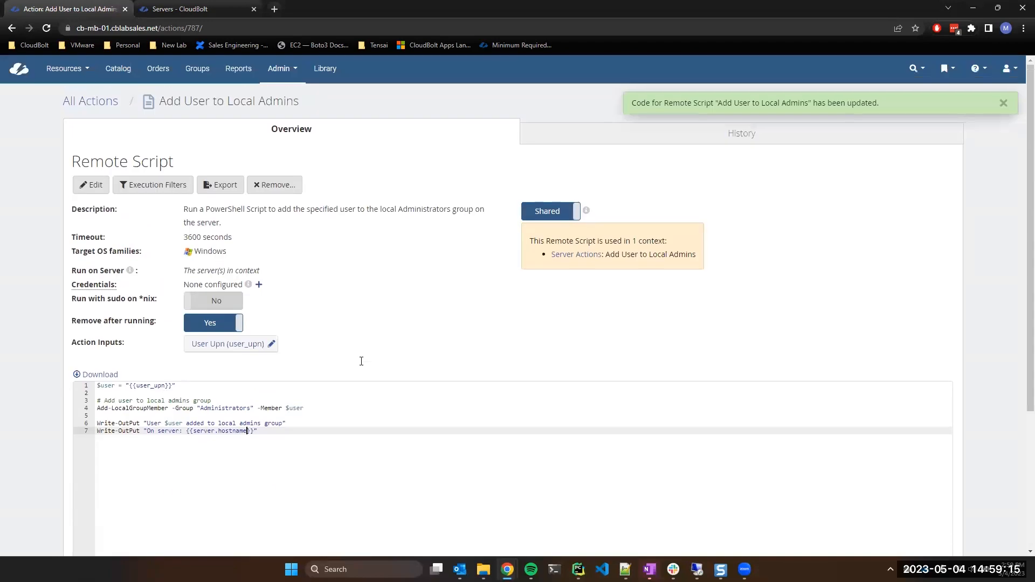
pyautogui.click(64, 69)
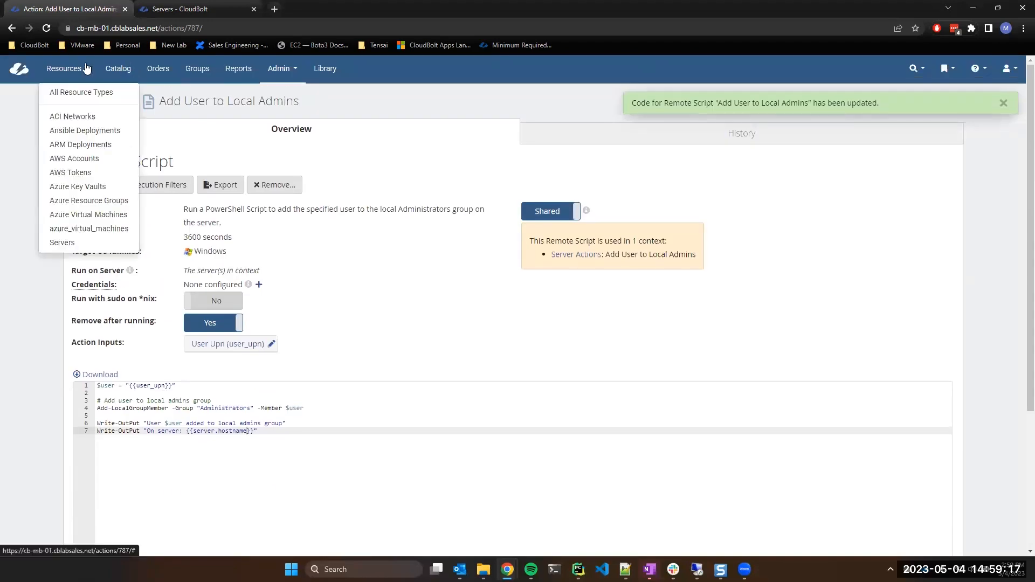
# Open server mb-pwrshl-01's details from the Servers list and launch Add User to Local Admins.
pyautogui.click(62, 244)
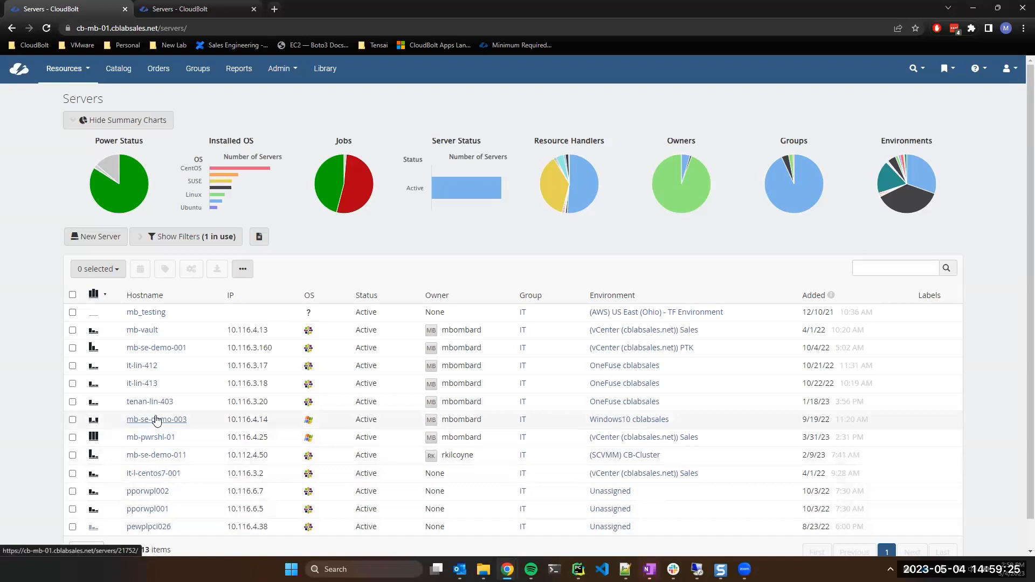
pyautogui.click(155, 419)
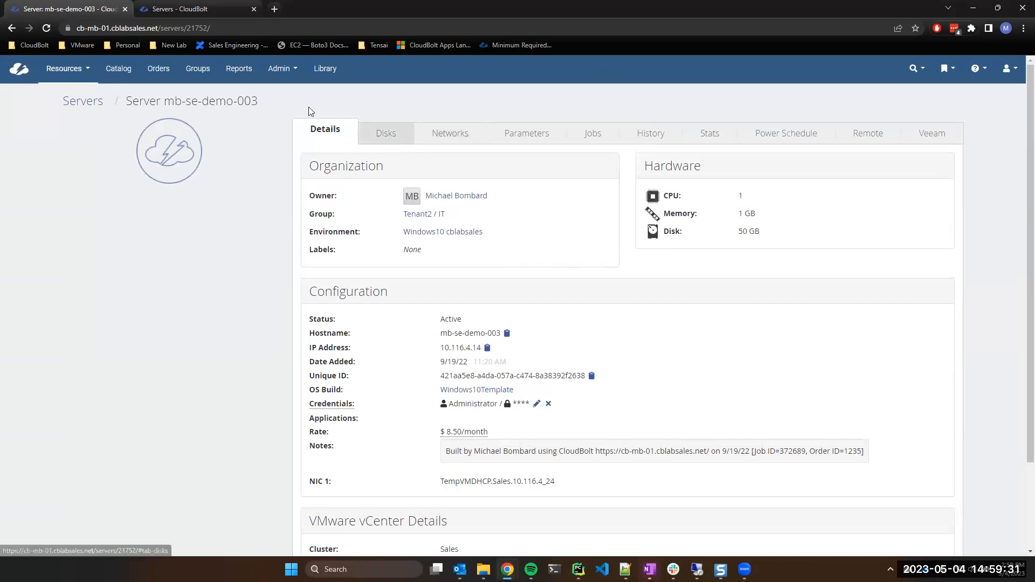
pyautogui.click(12, 30)
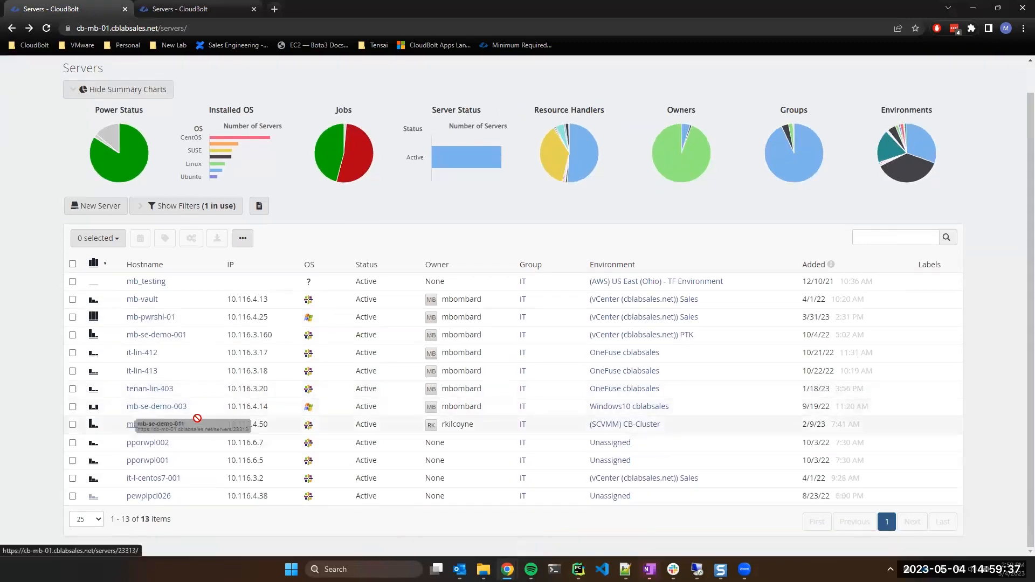
pyautogui.click(159, 317)
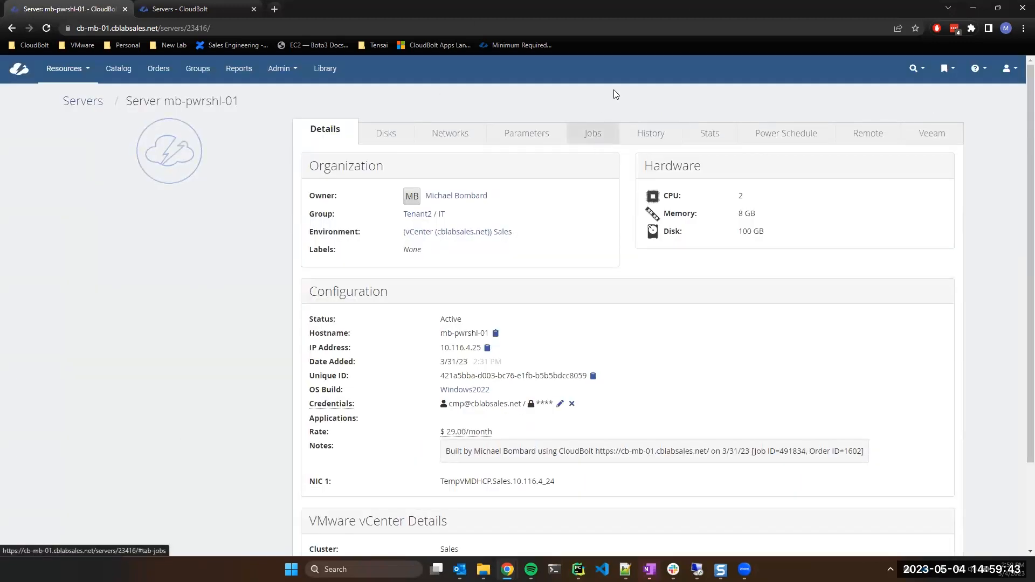
pyautogui.scroll(-2, 279, 349)
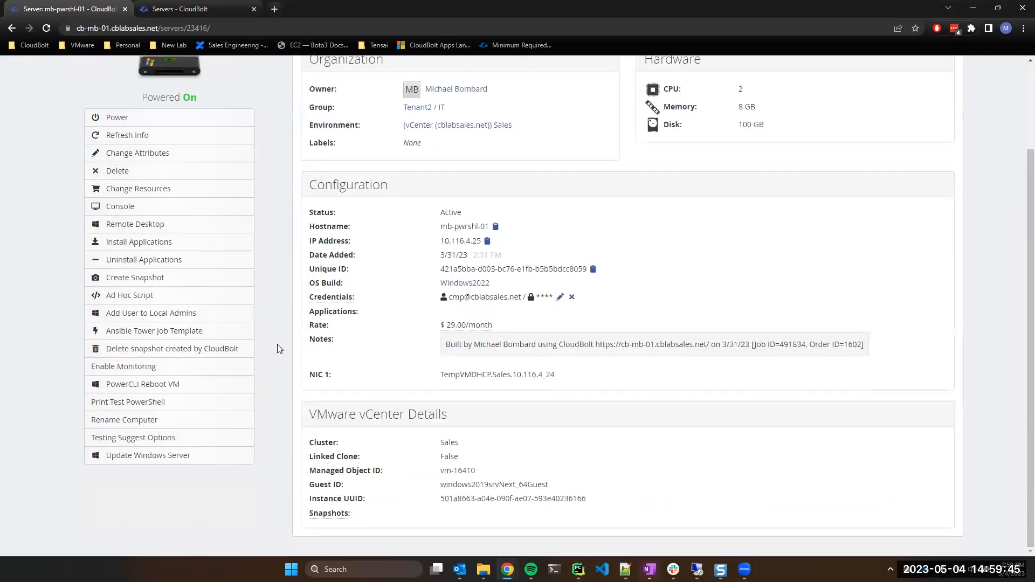
pyautogui.click(124, 313)
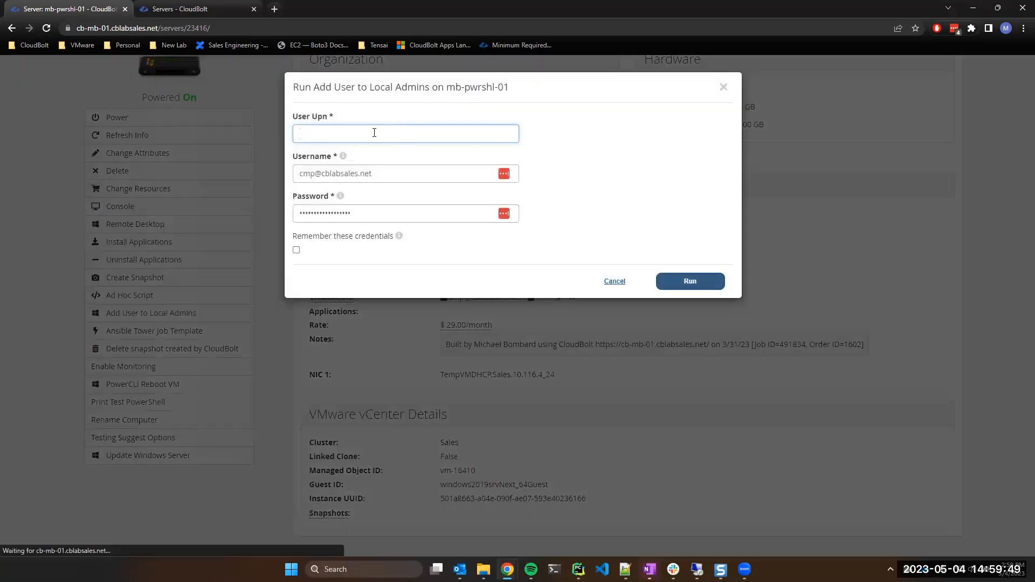
# Run Add User to Local Admins on mb-pwrshl-01 with the user's UPN, then open job 507425.
pyautogui.click(373, 133)
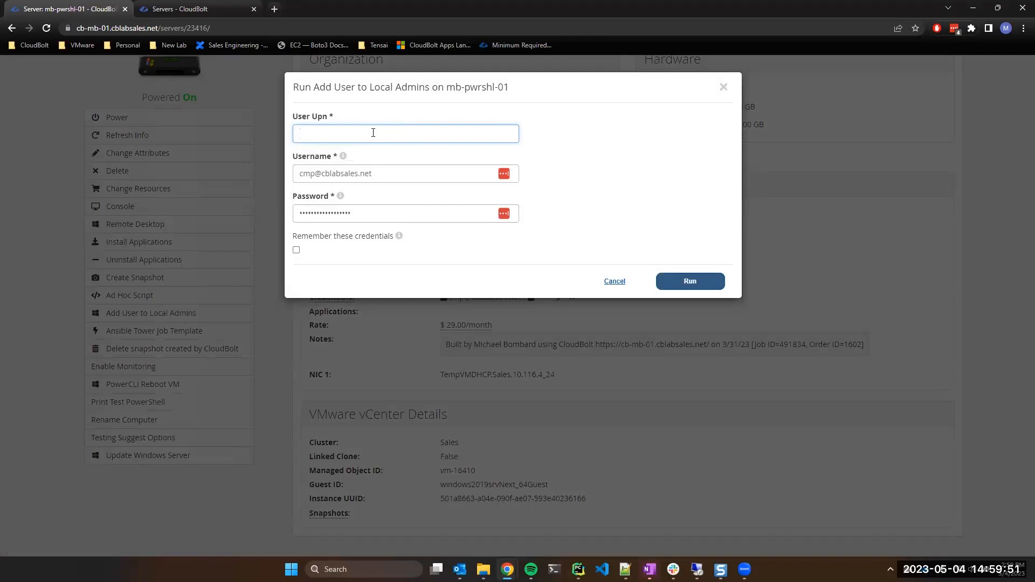
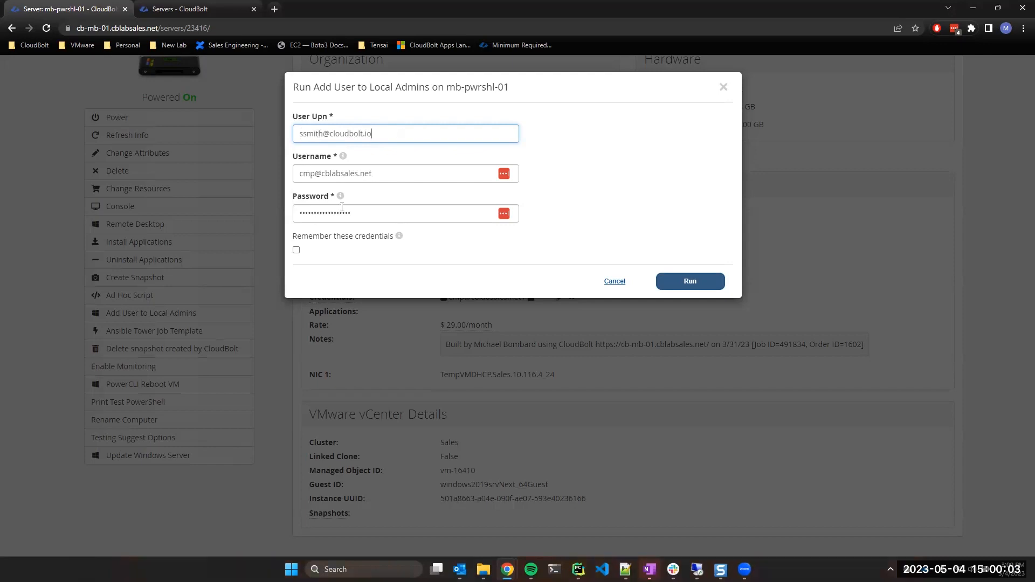
pyautogui.click(695, 288)
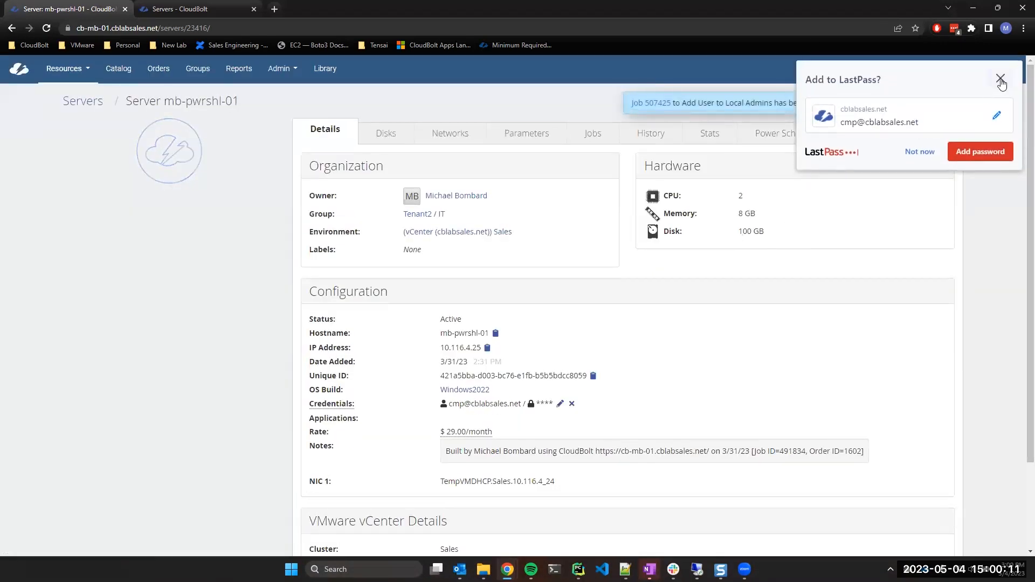
pyautogui.click(1001, 81)
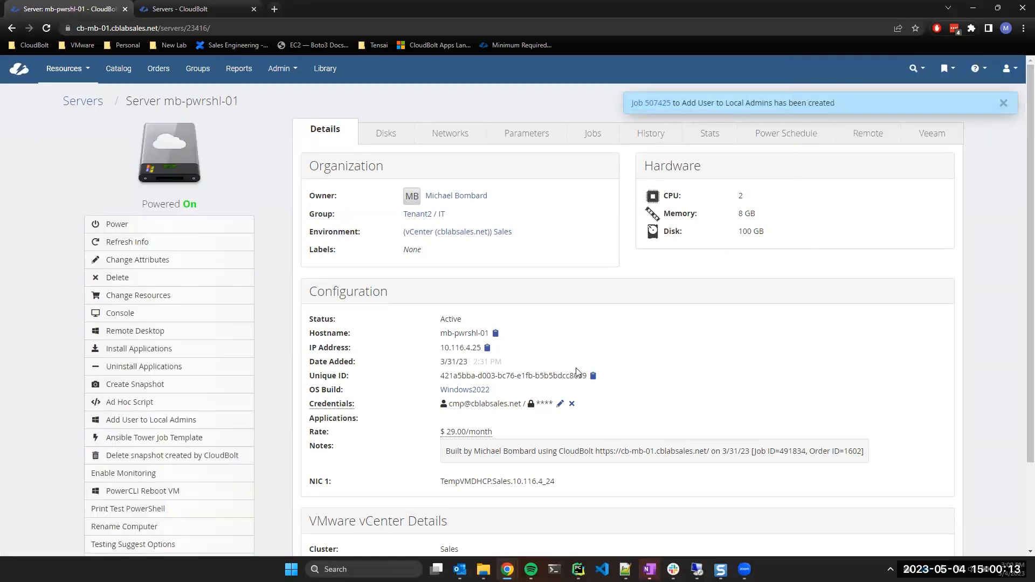
pyautogui.click(654, 108)
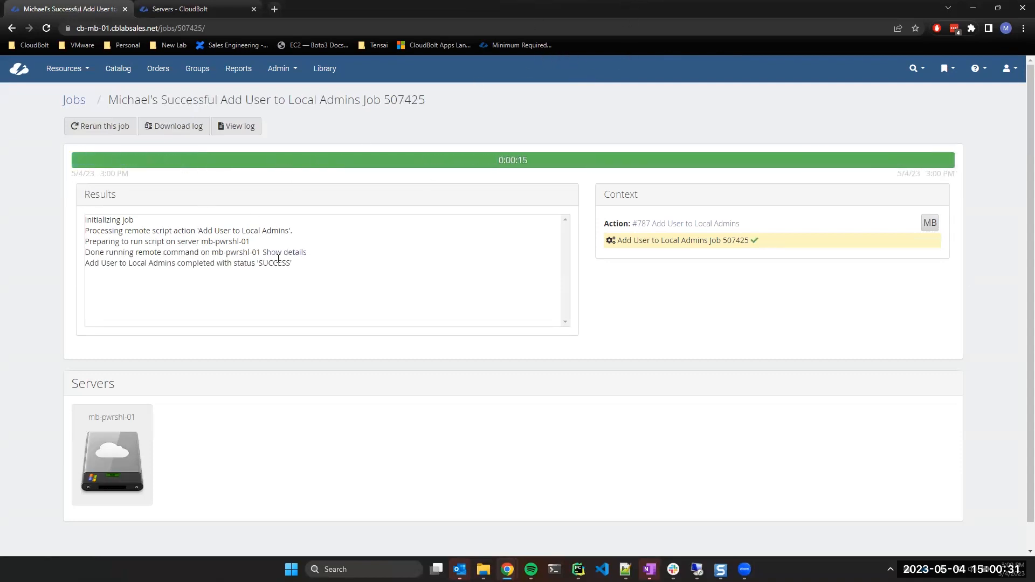
# Expand job 507425's remote command output and highlight the server hostname and the user's UPN.
pyautogui.click(286, 253)
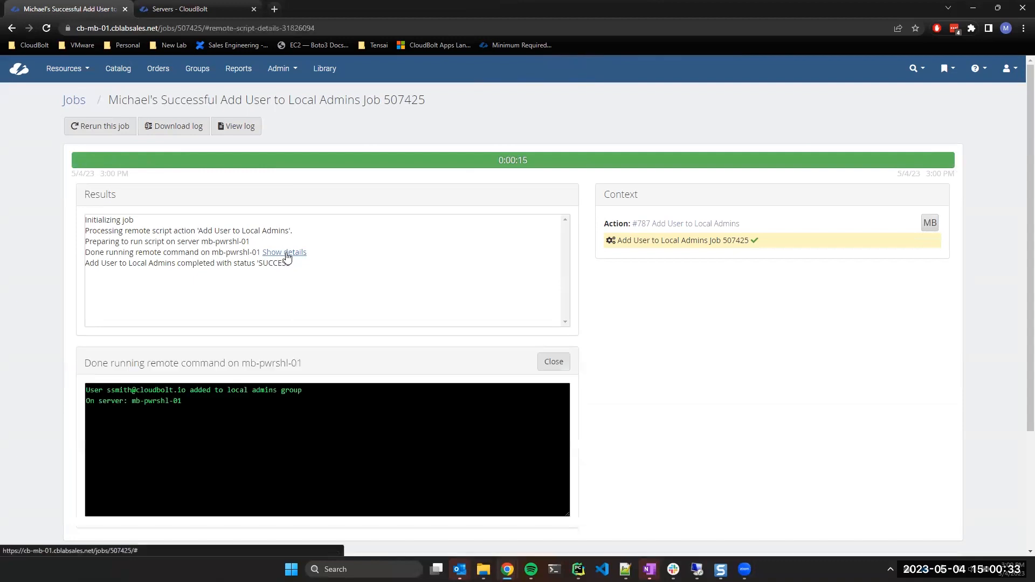
pyautogui.moveTo(197, 403); pyautogui.dragTo(133, 403)
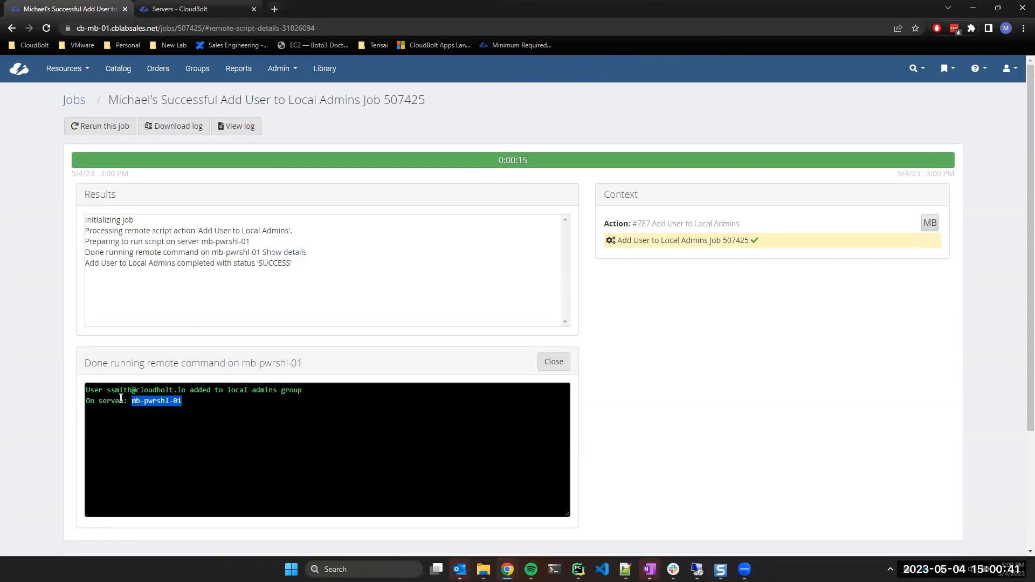
pyautogui.click(129, 393)
pyautogui.moveTo(108, 394); pyautogui.dragTo(186, 392)
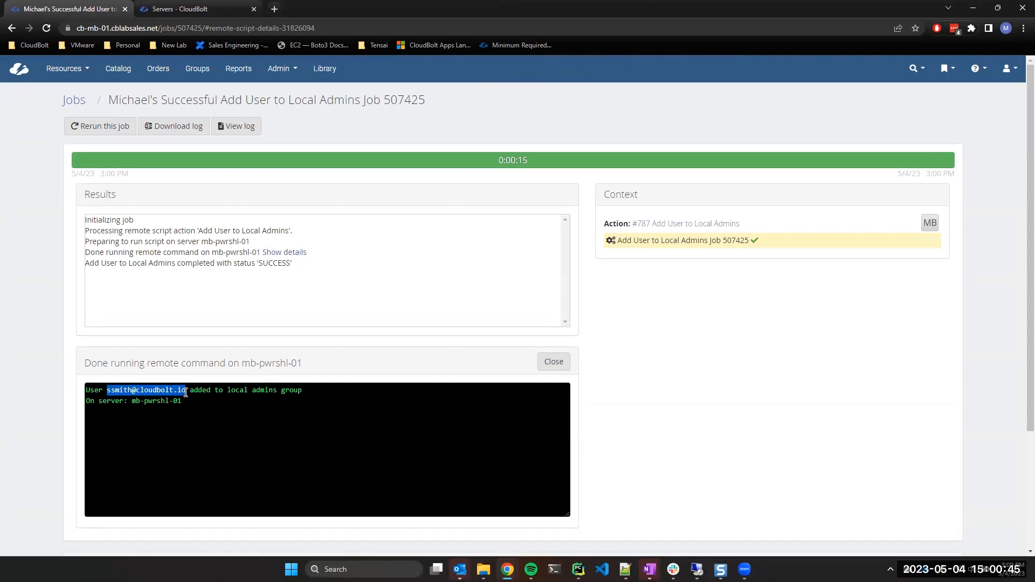
pyautogui.click(186, 393)
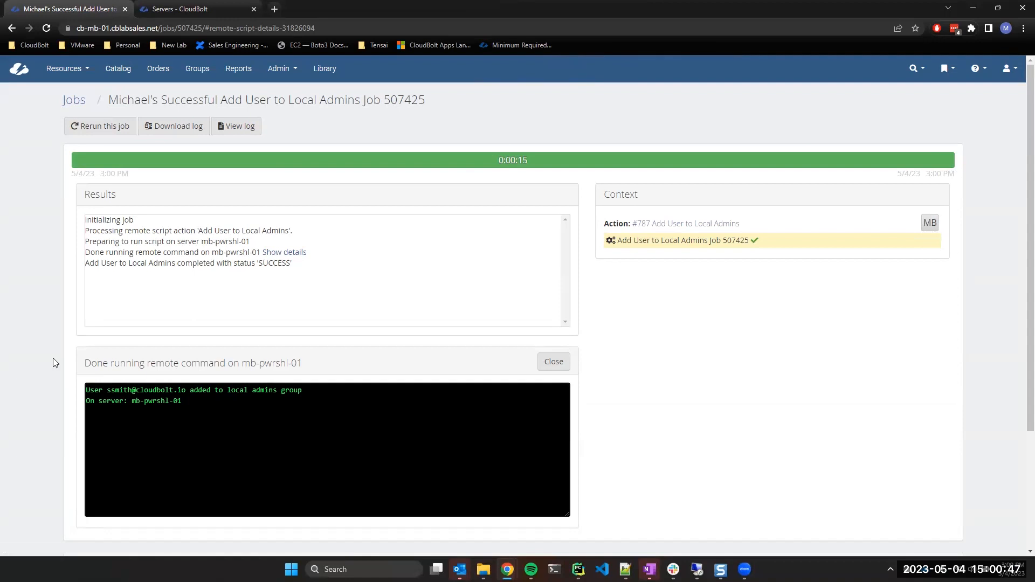